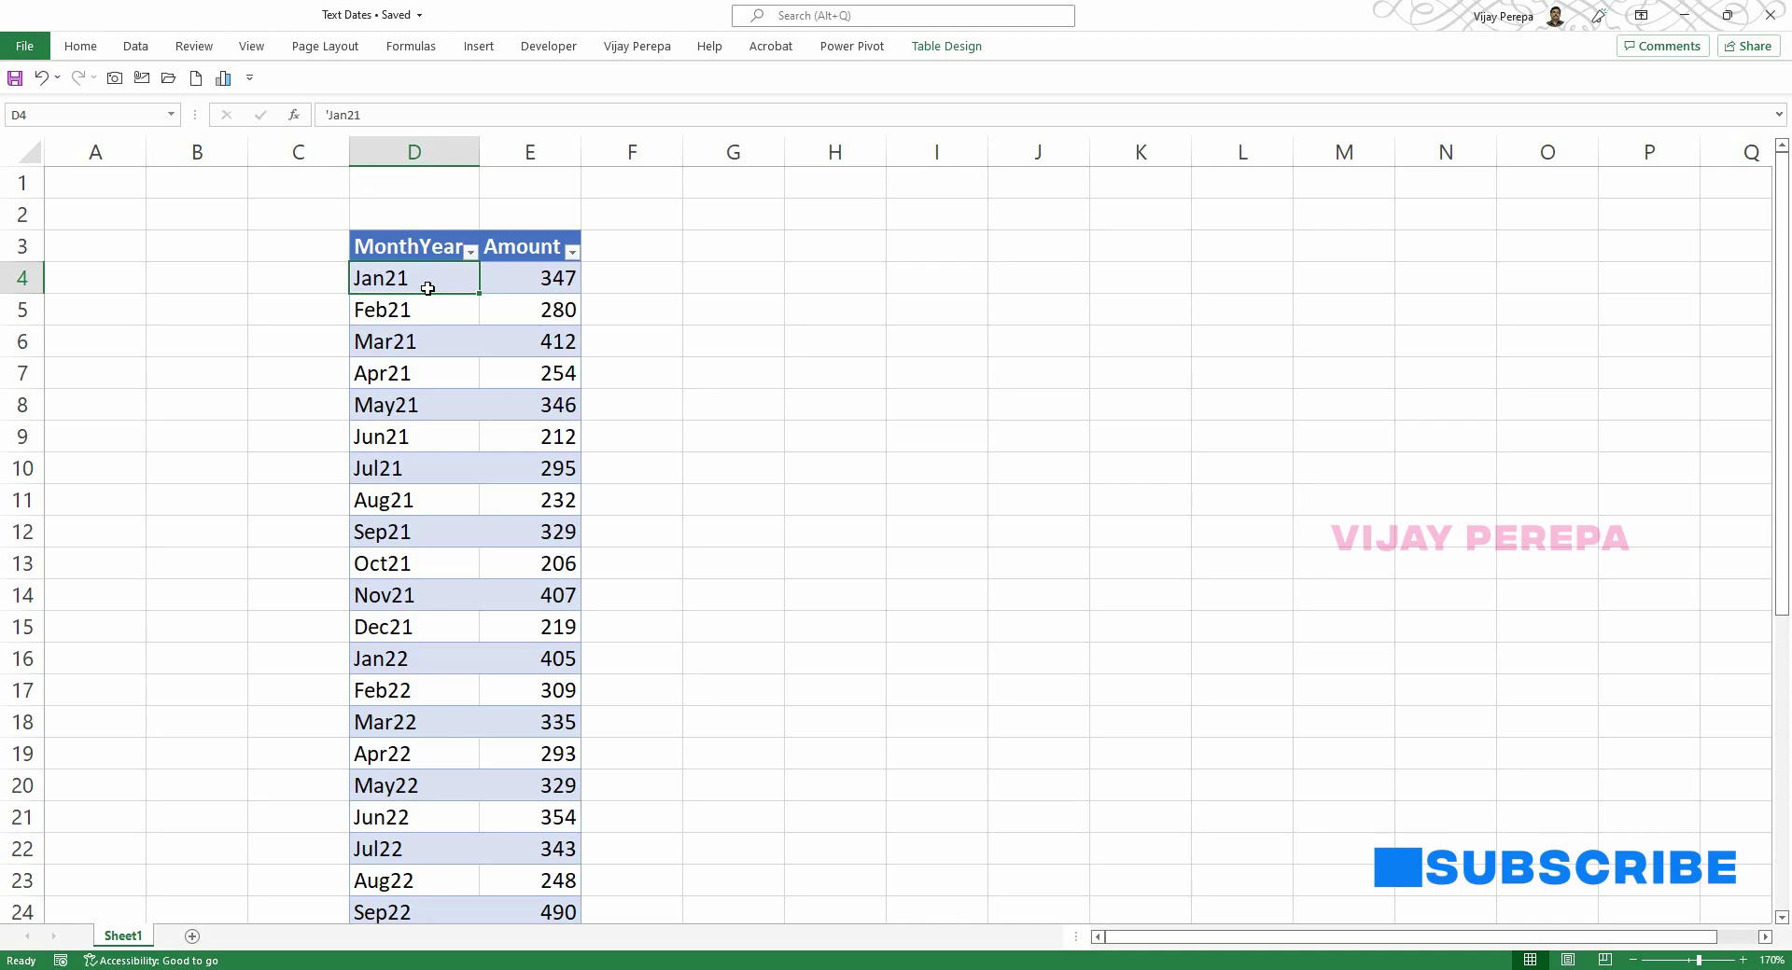
- Inspect the MonthYear text values (Jan21, Feb21) in column D of the Excel workbook
key("ctrl+space")
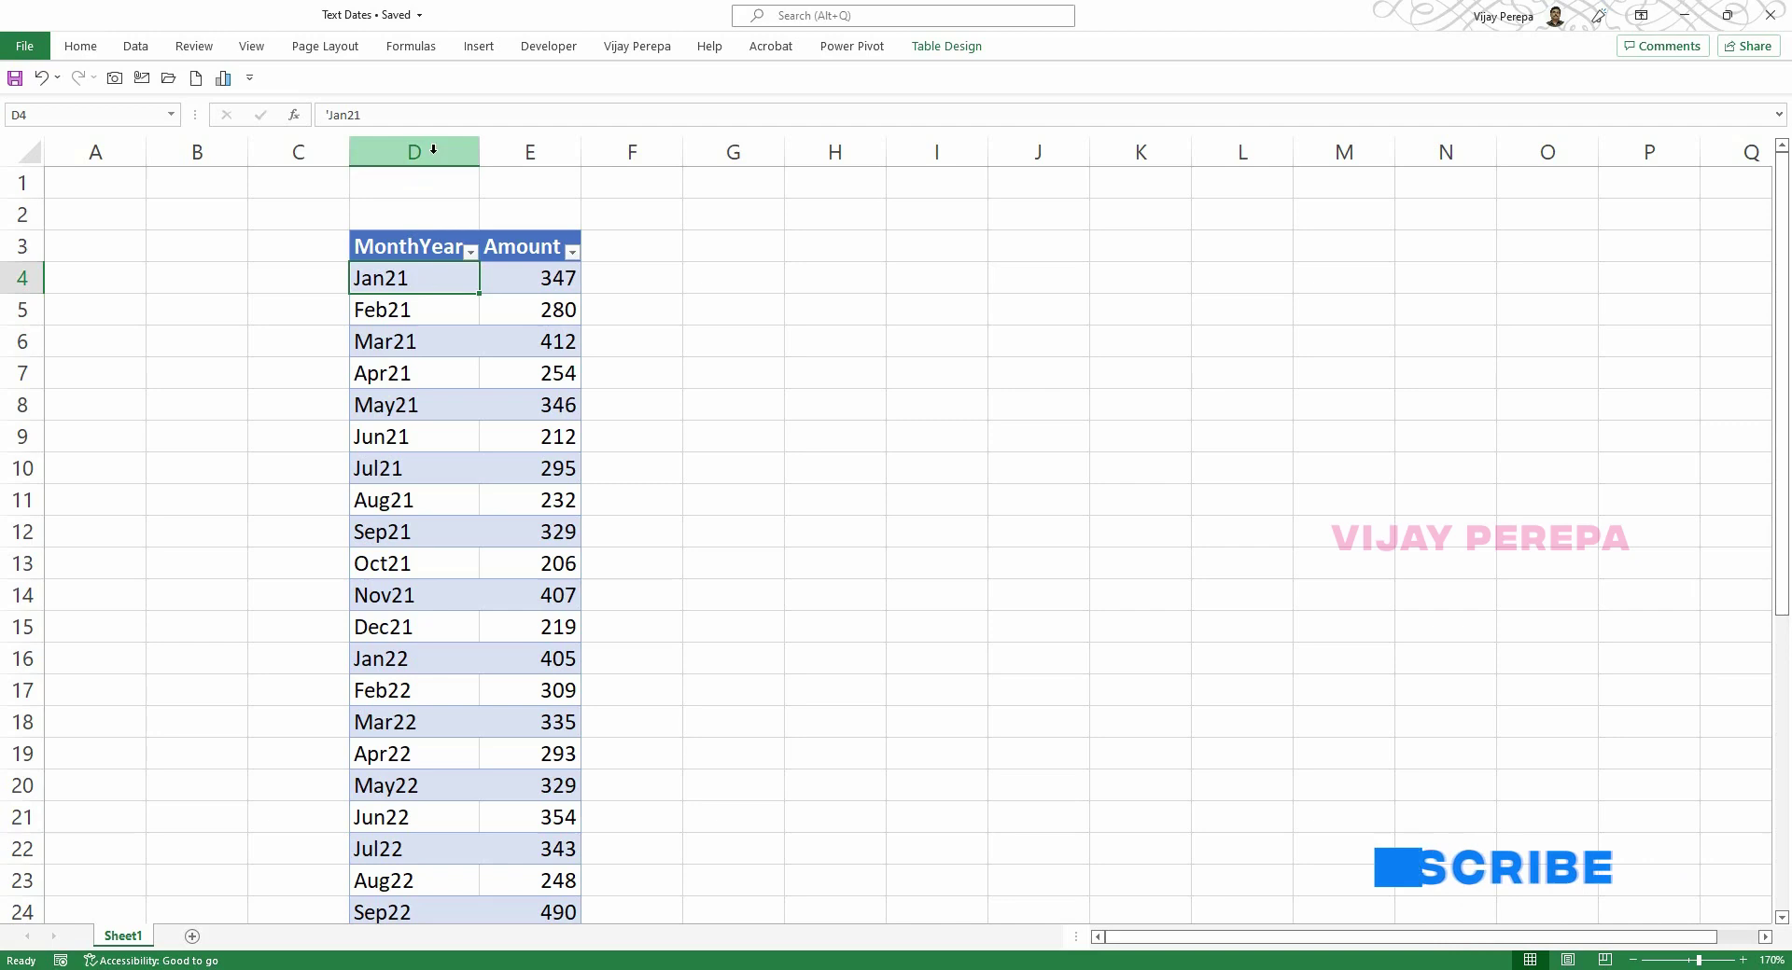
left_click(407, 278)
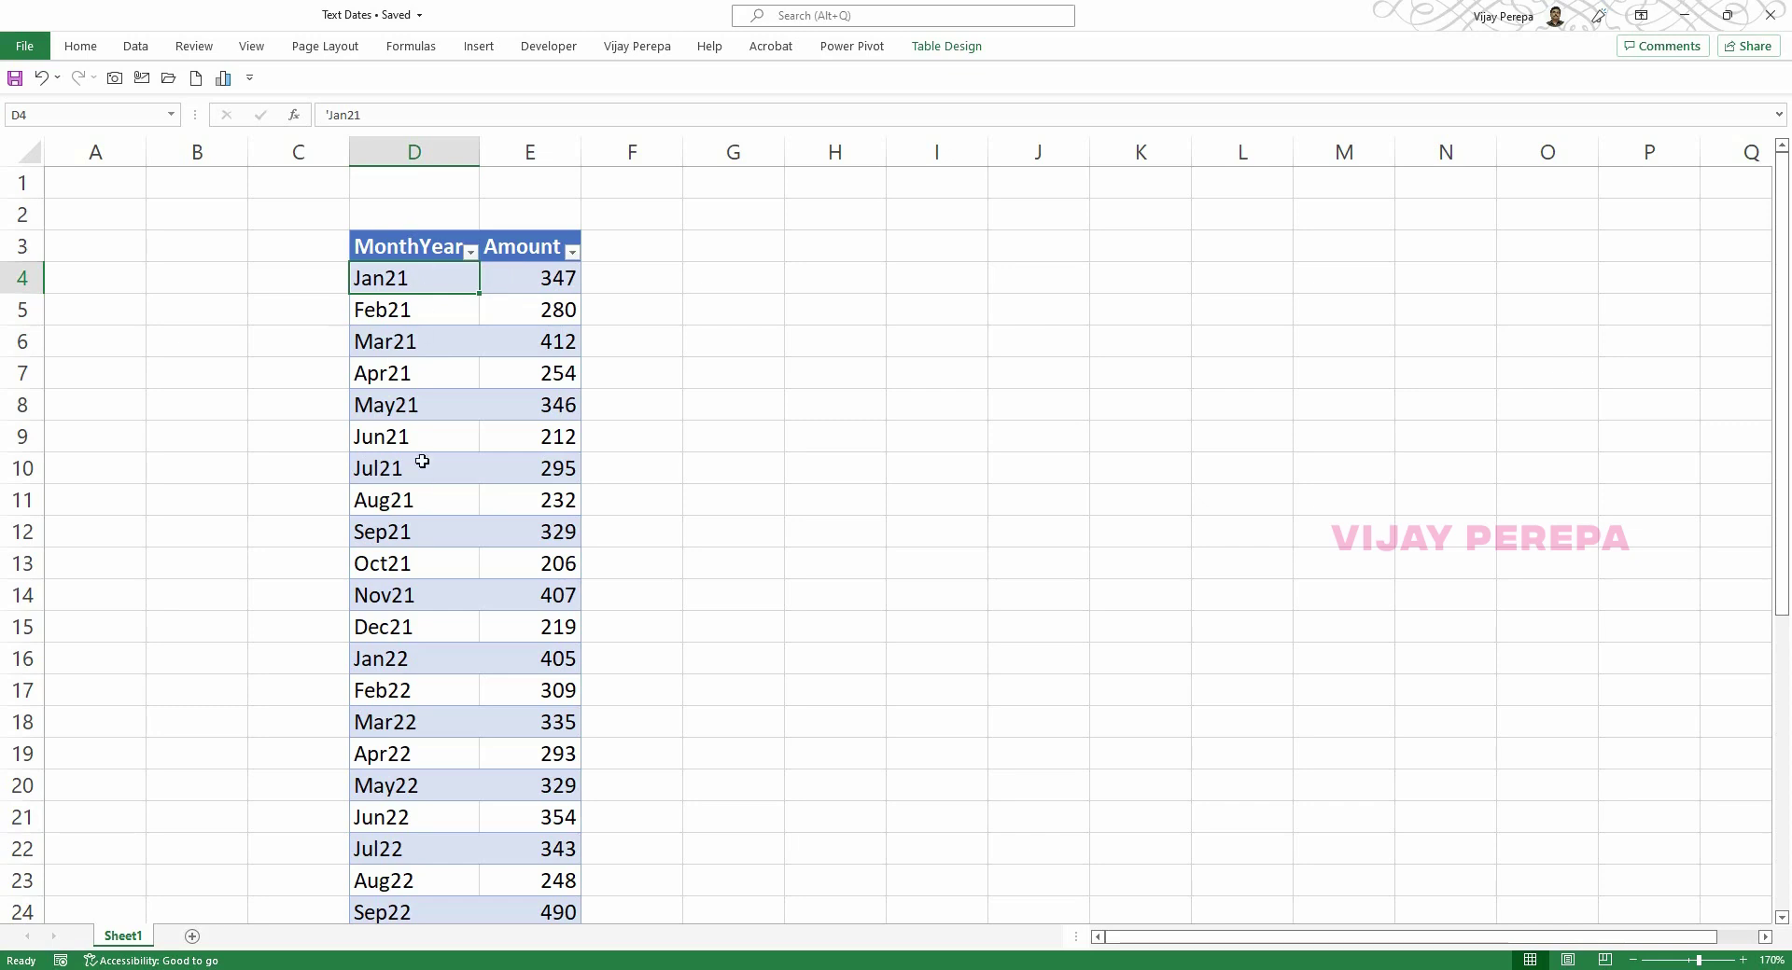
left_click(424, 318)
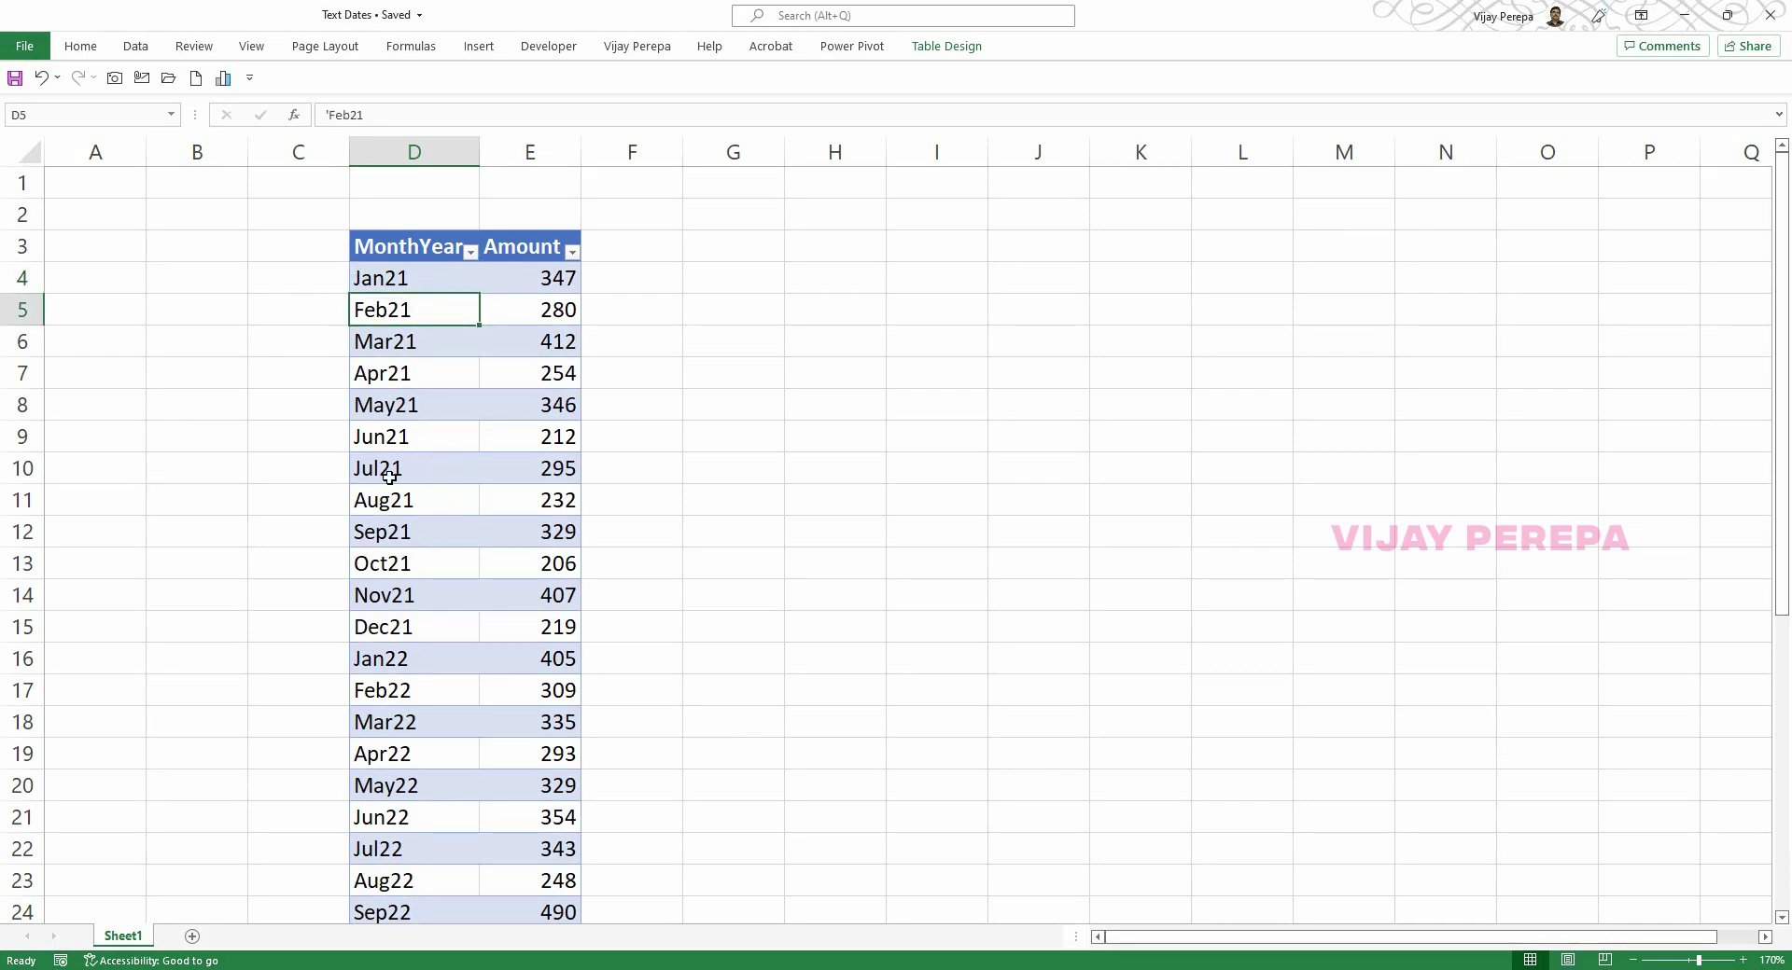
left_click(440, 153)
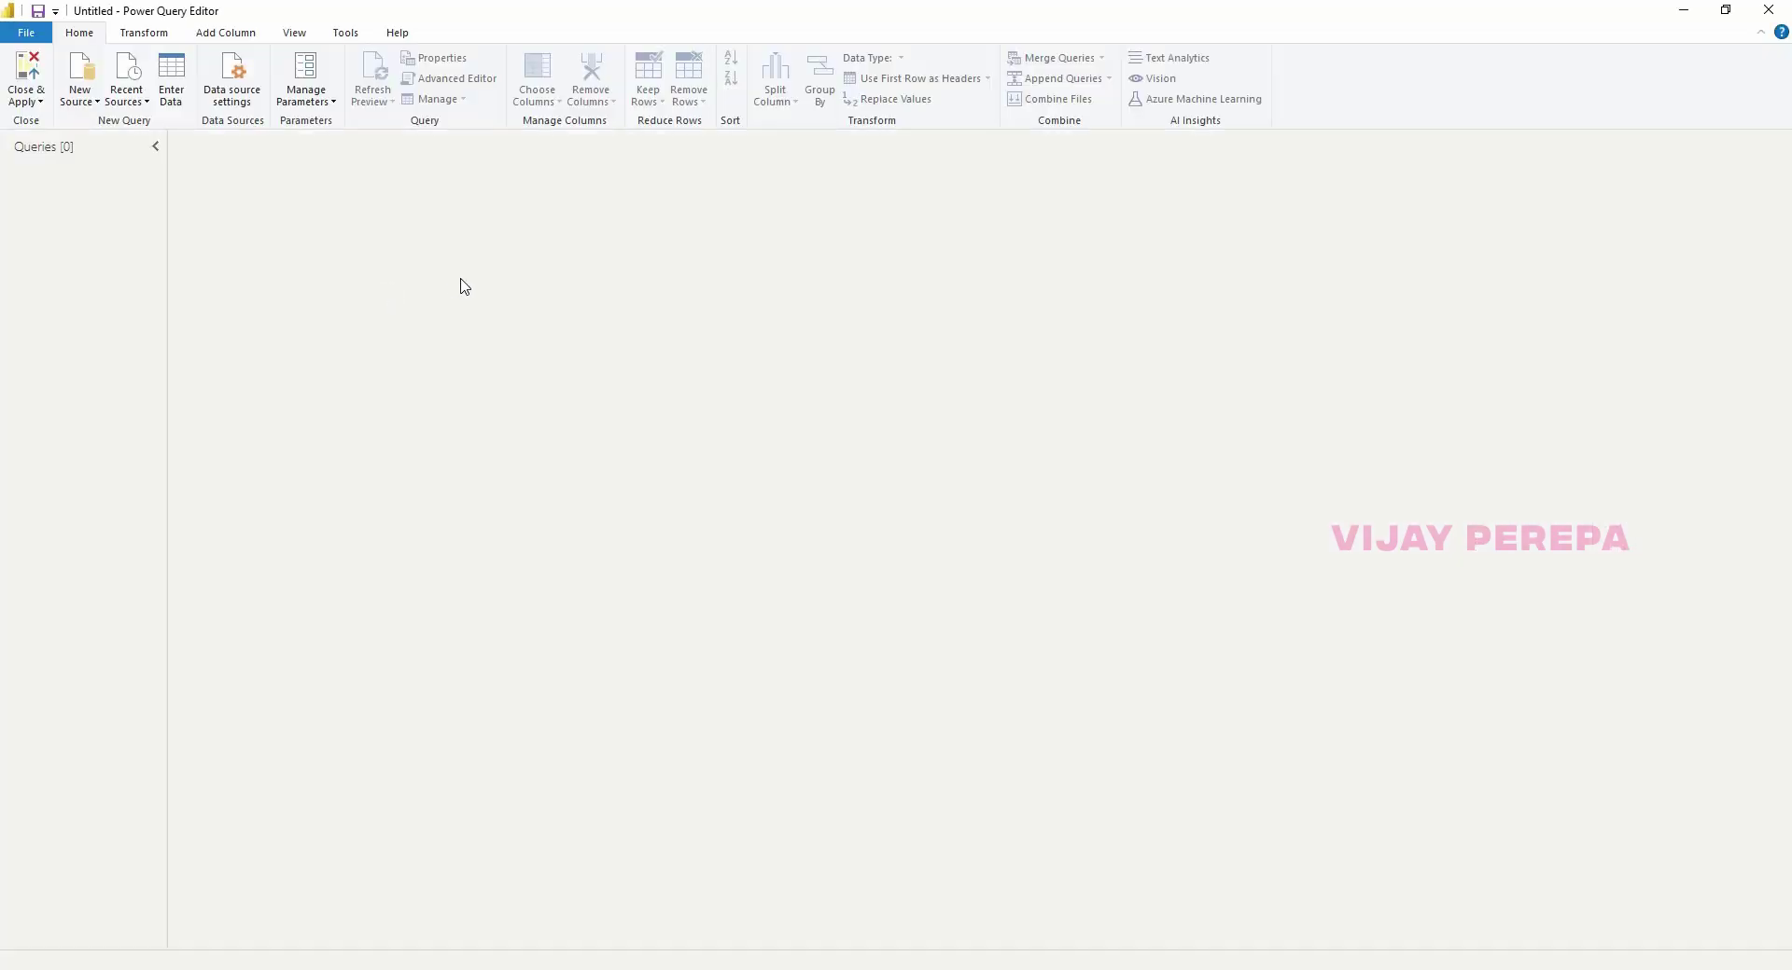
- Connect to the Text Dates Excel workbook as a new data source
left_click(80, 91)
left_click(100, 147)
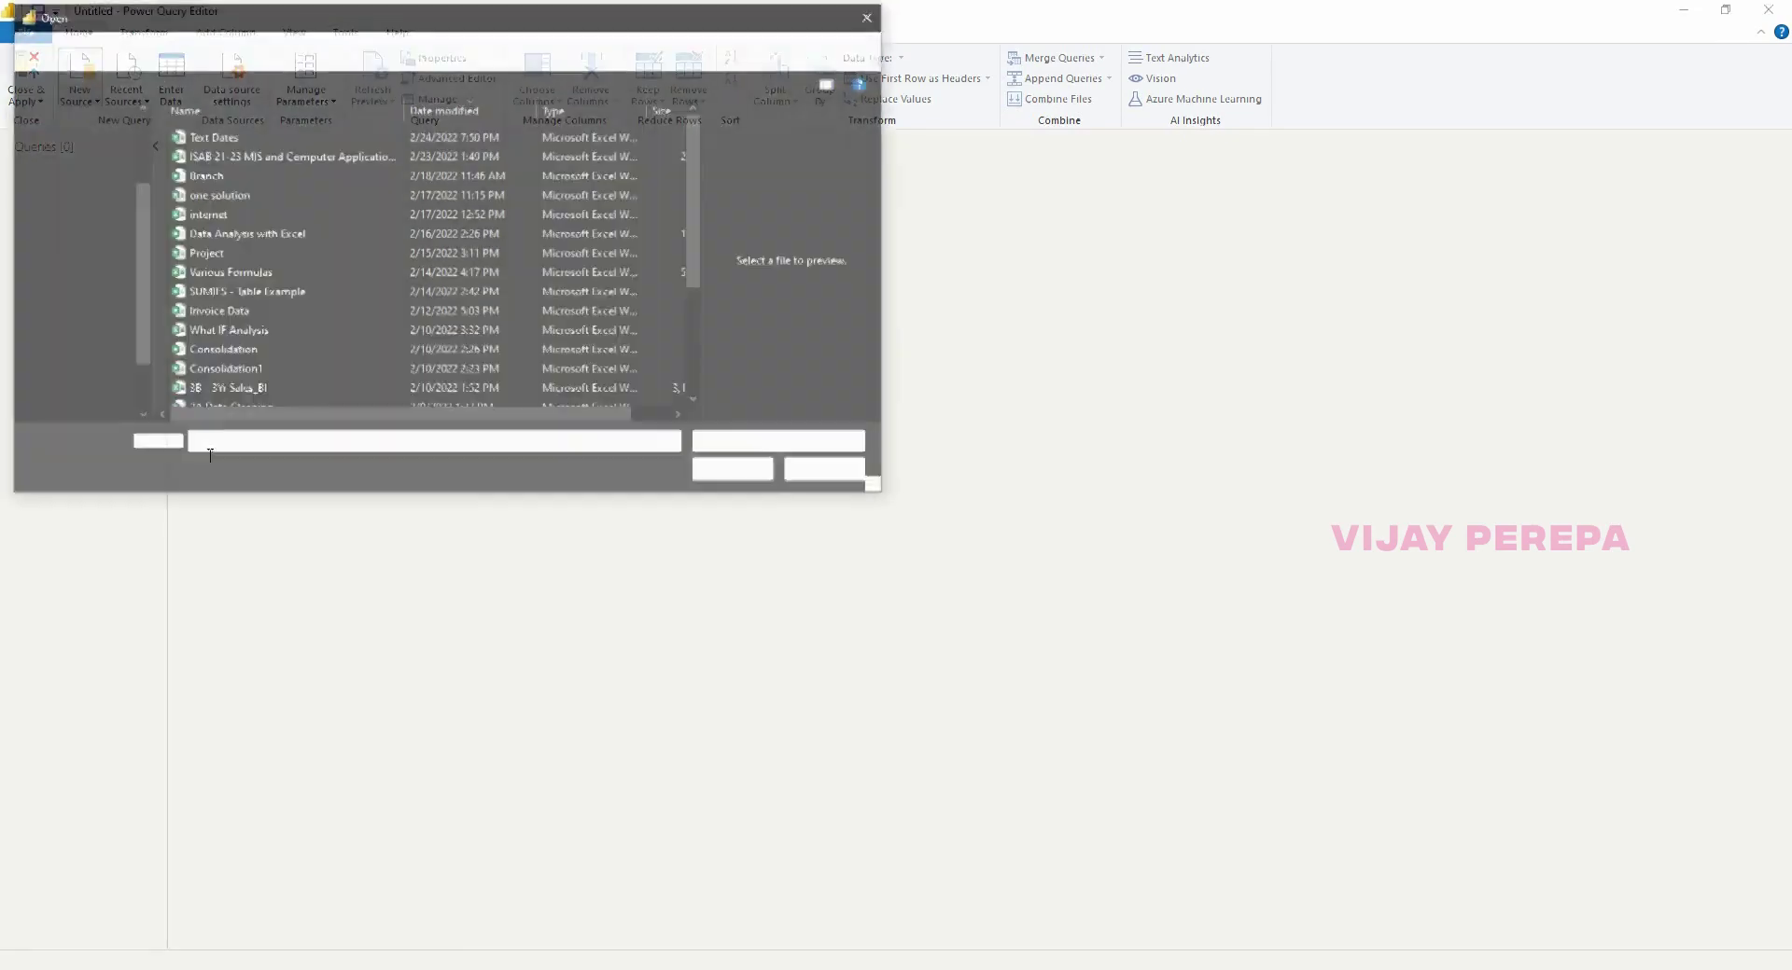
left_click(280, 138)
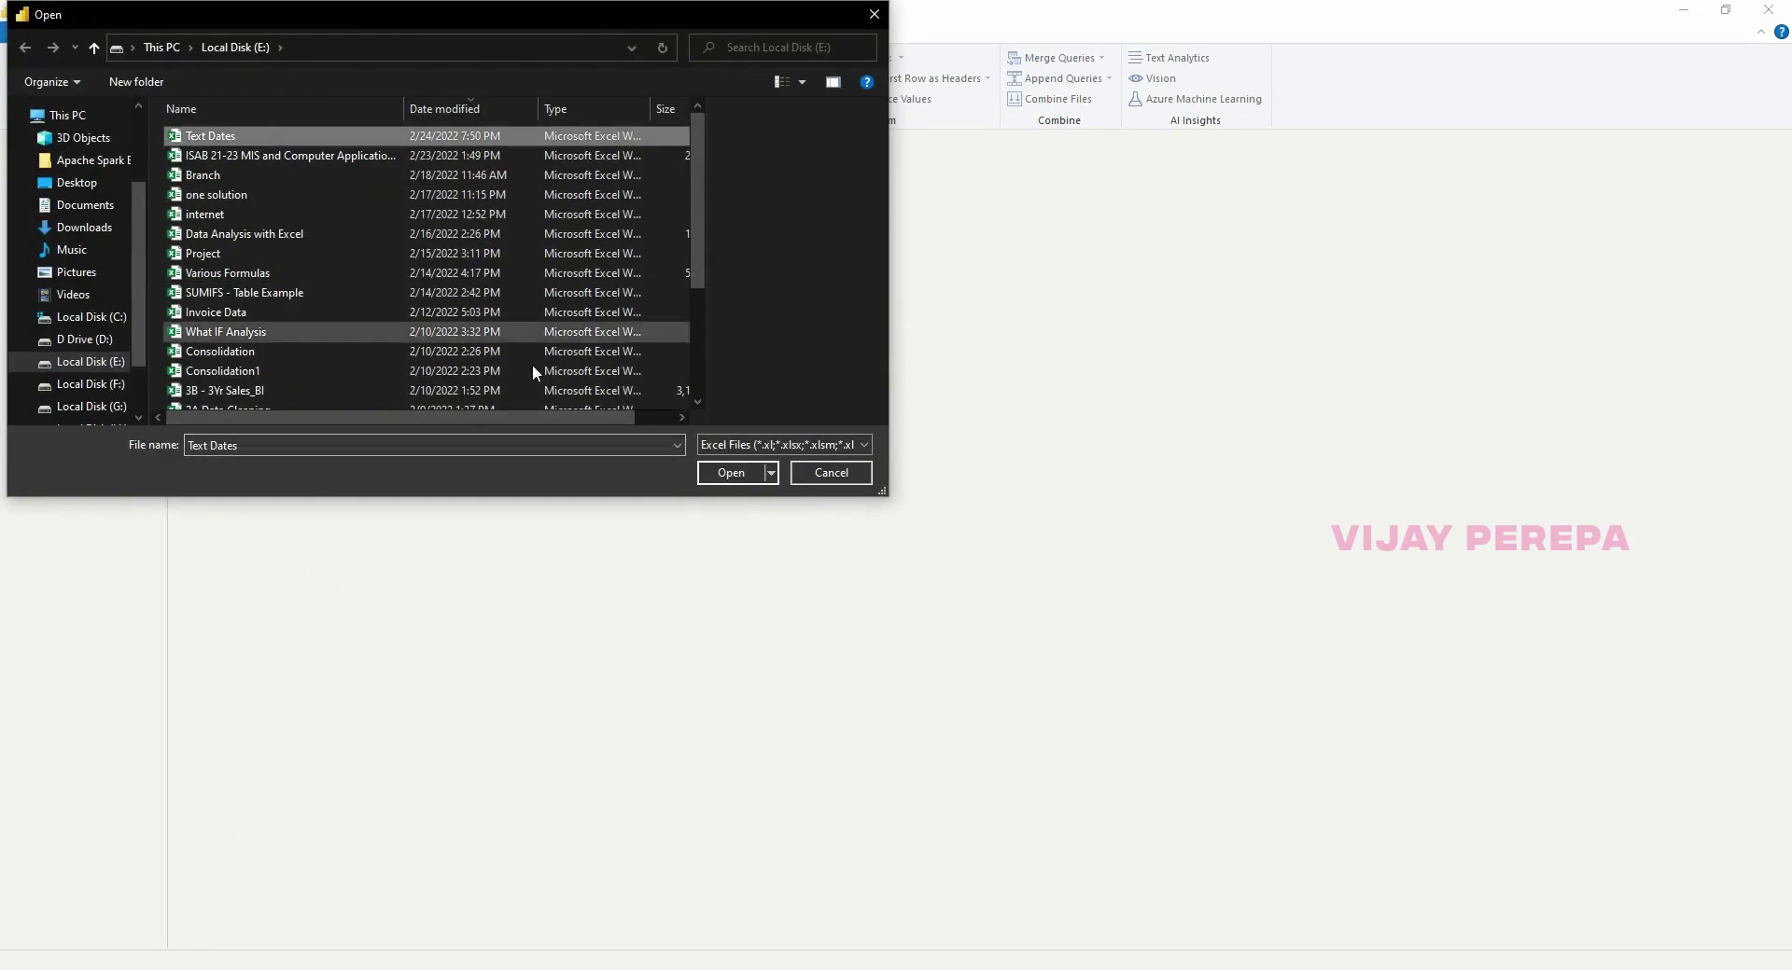
left_click(711, 475)
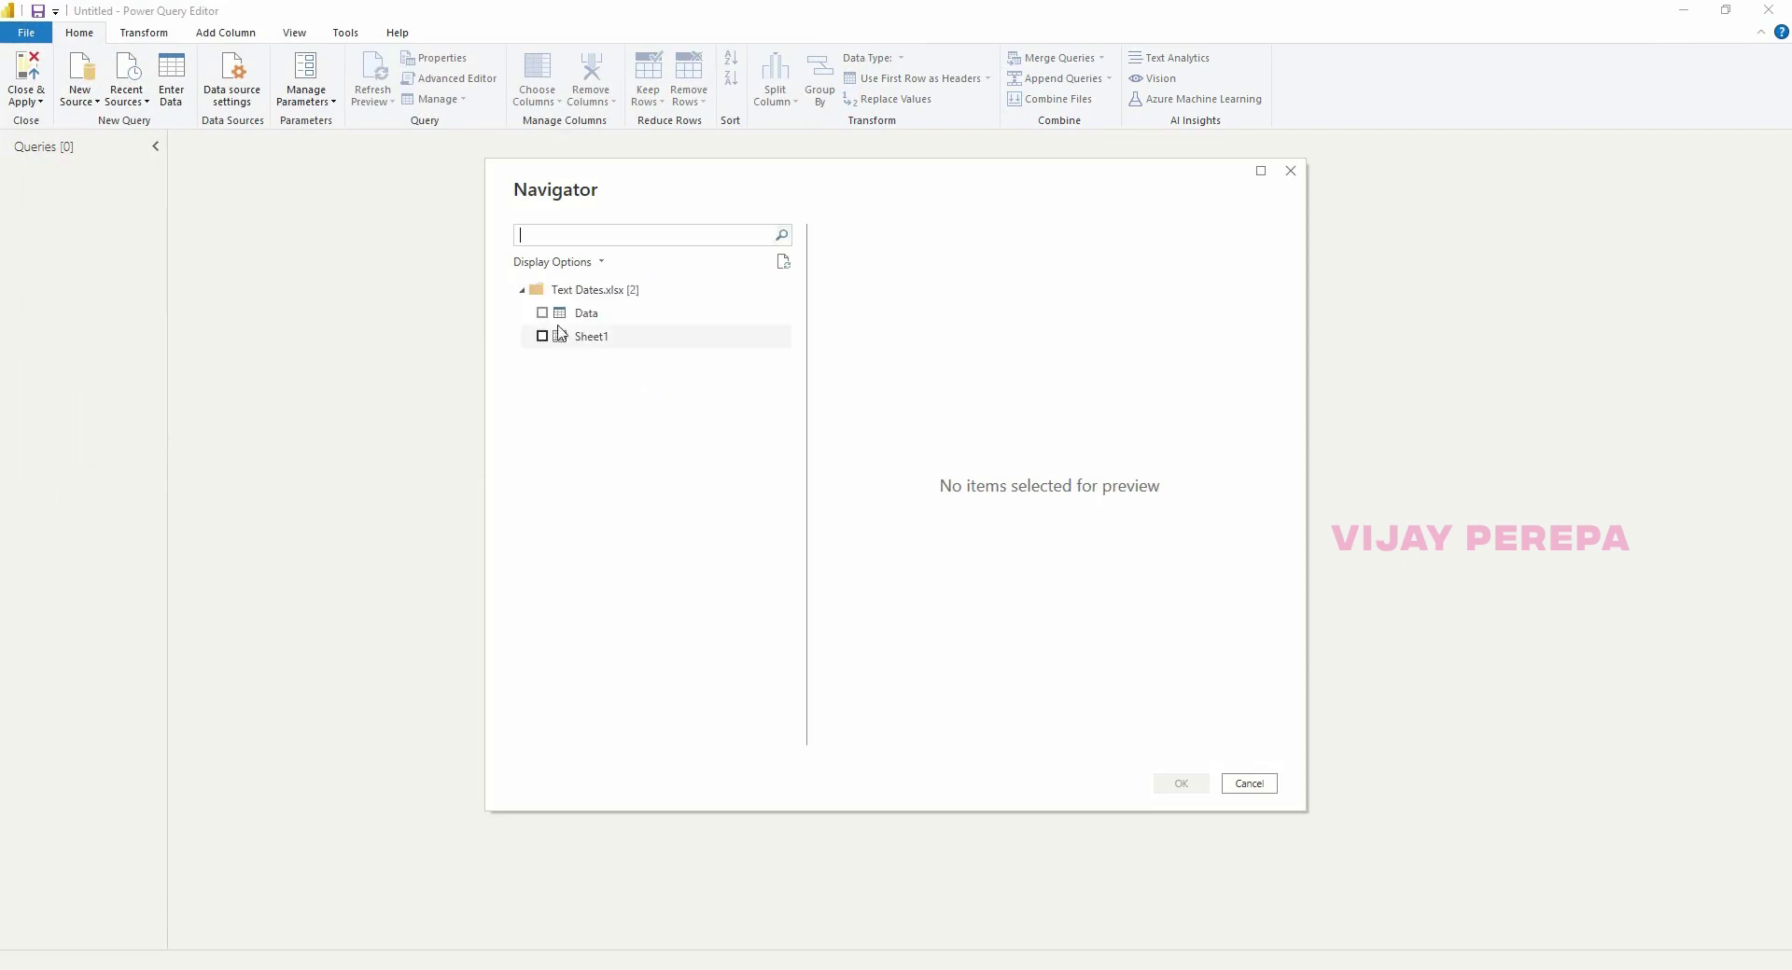
- Preview the Data table and compare its misread dates against the Excel text values Feb21 and Mar21
left_click(578, 314)
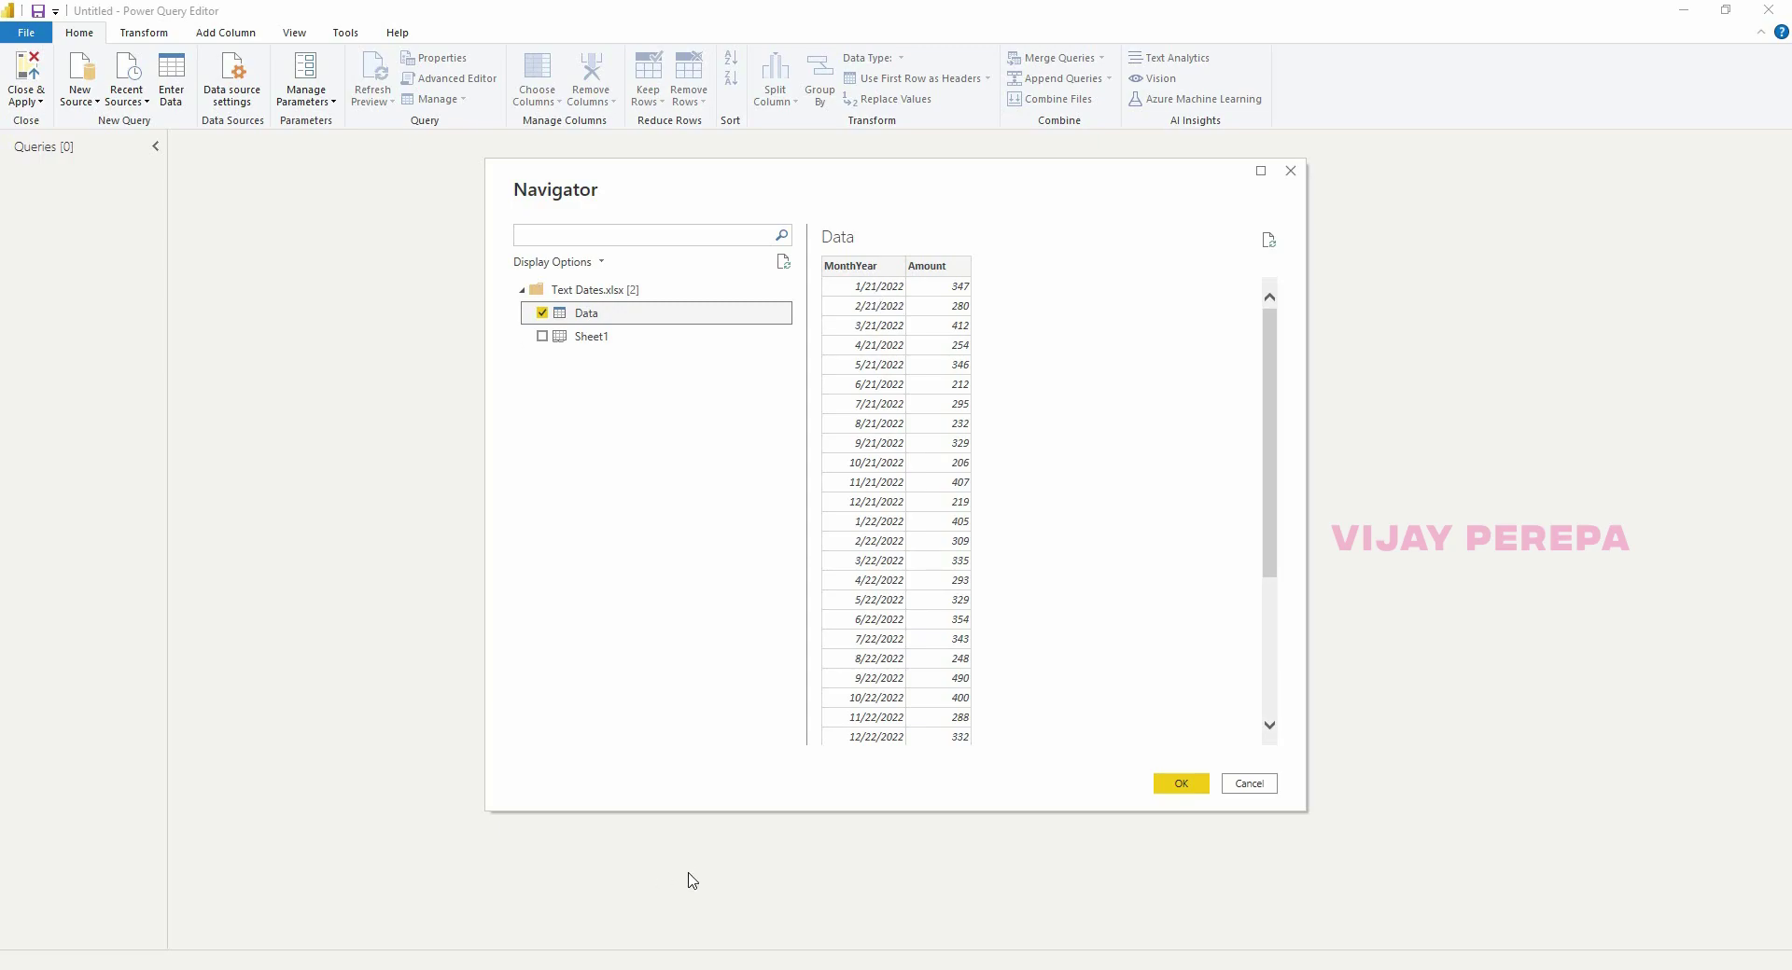
key("alt+Tab")
left_click(403, 336)
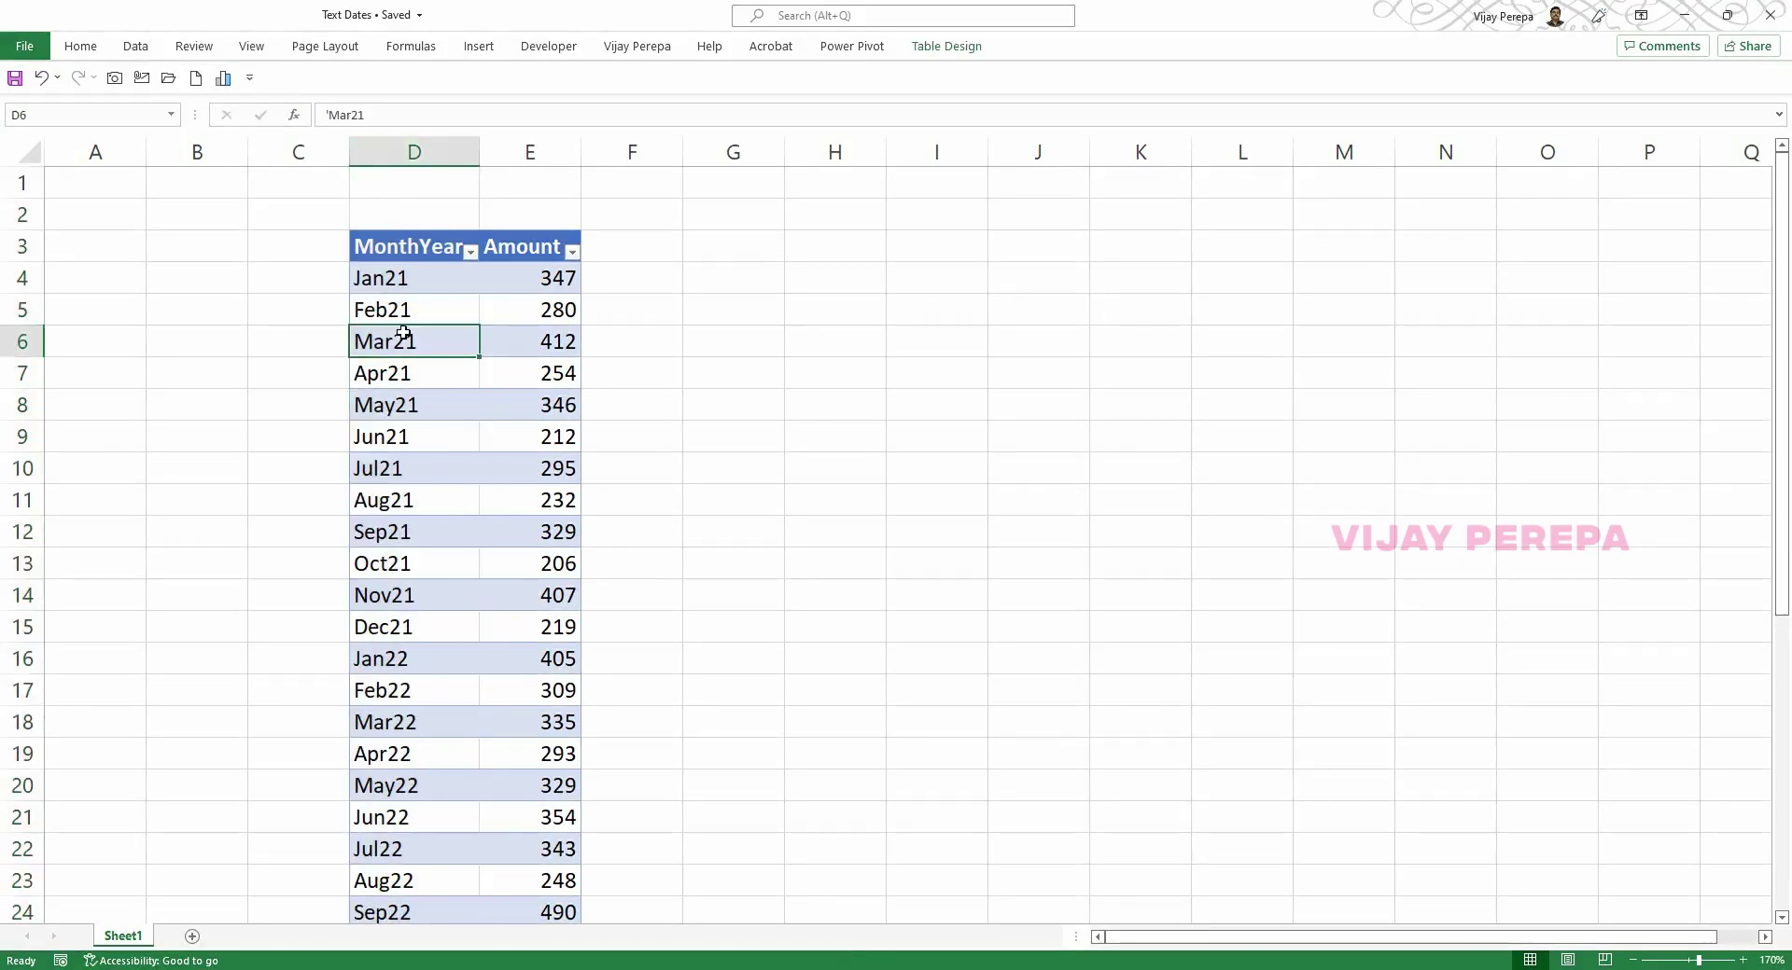
left_click(395, 314)
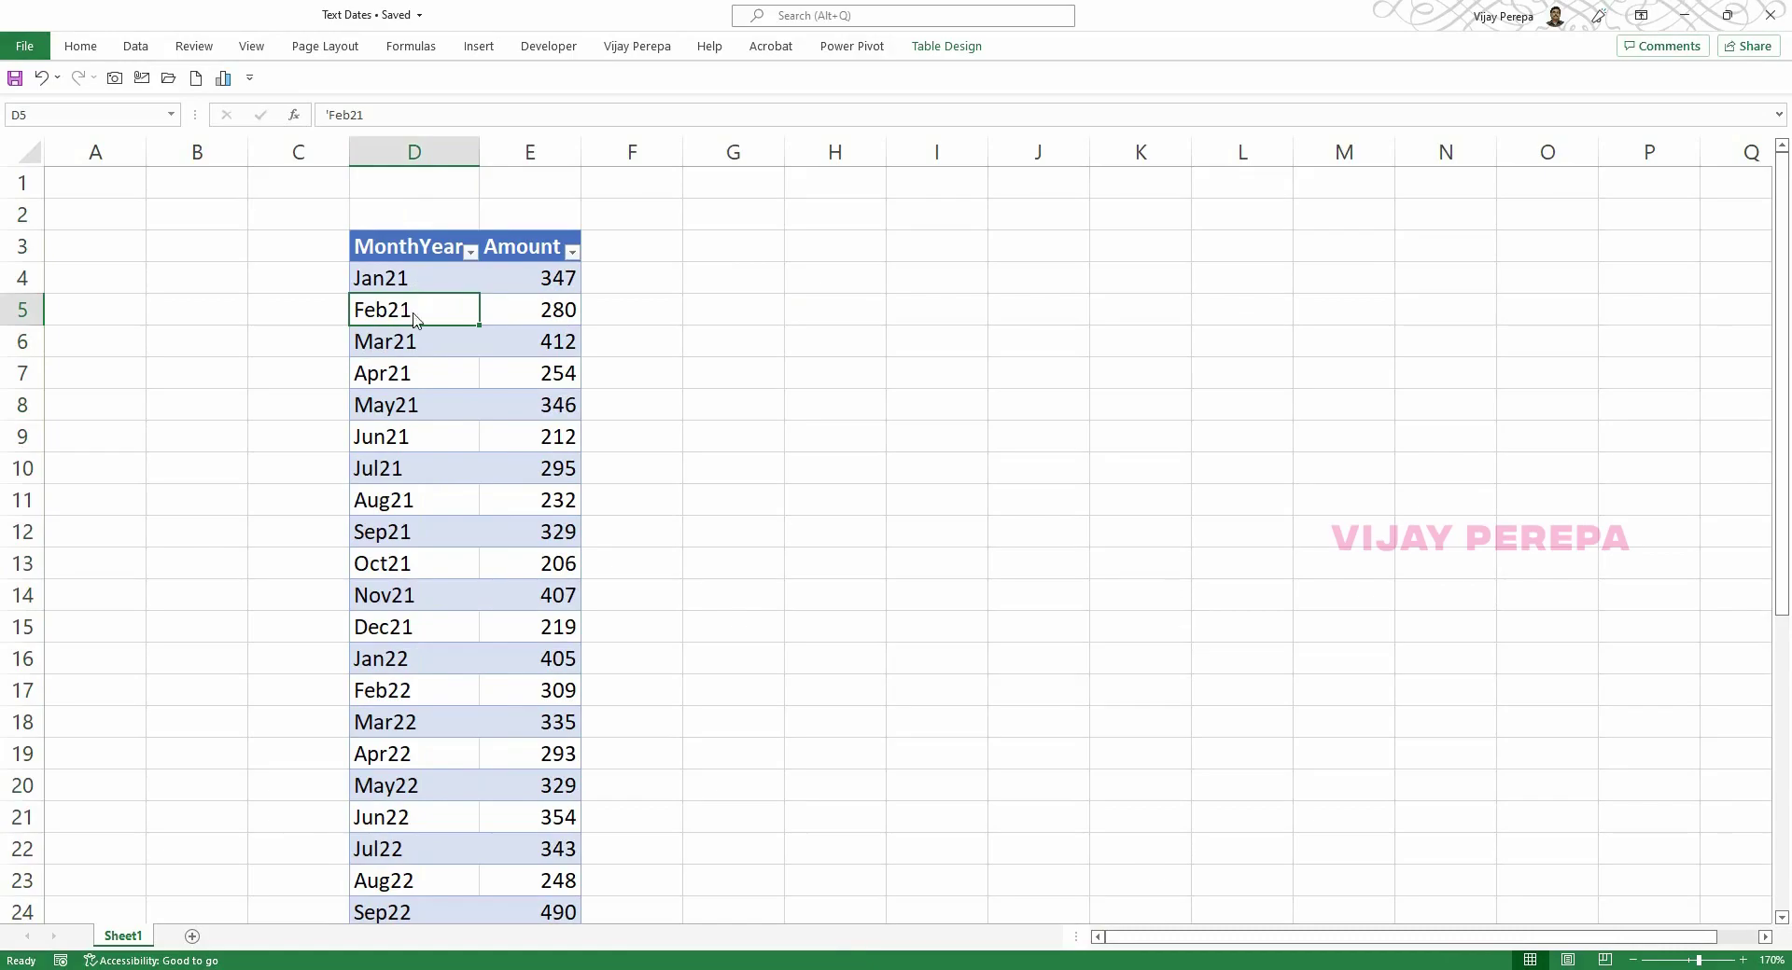
key("alt+Tab")
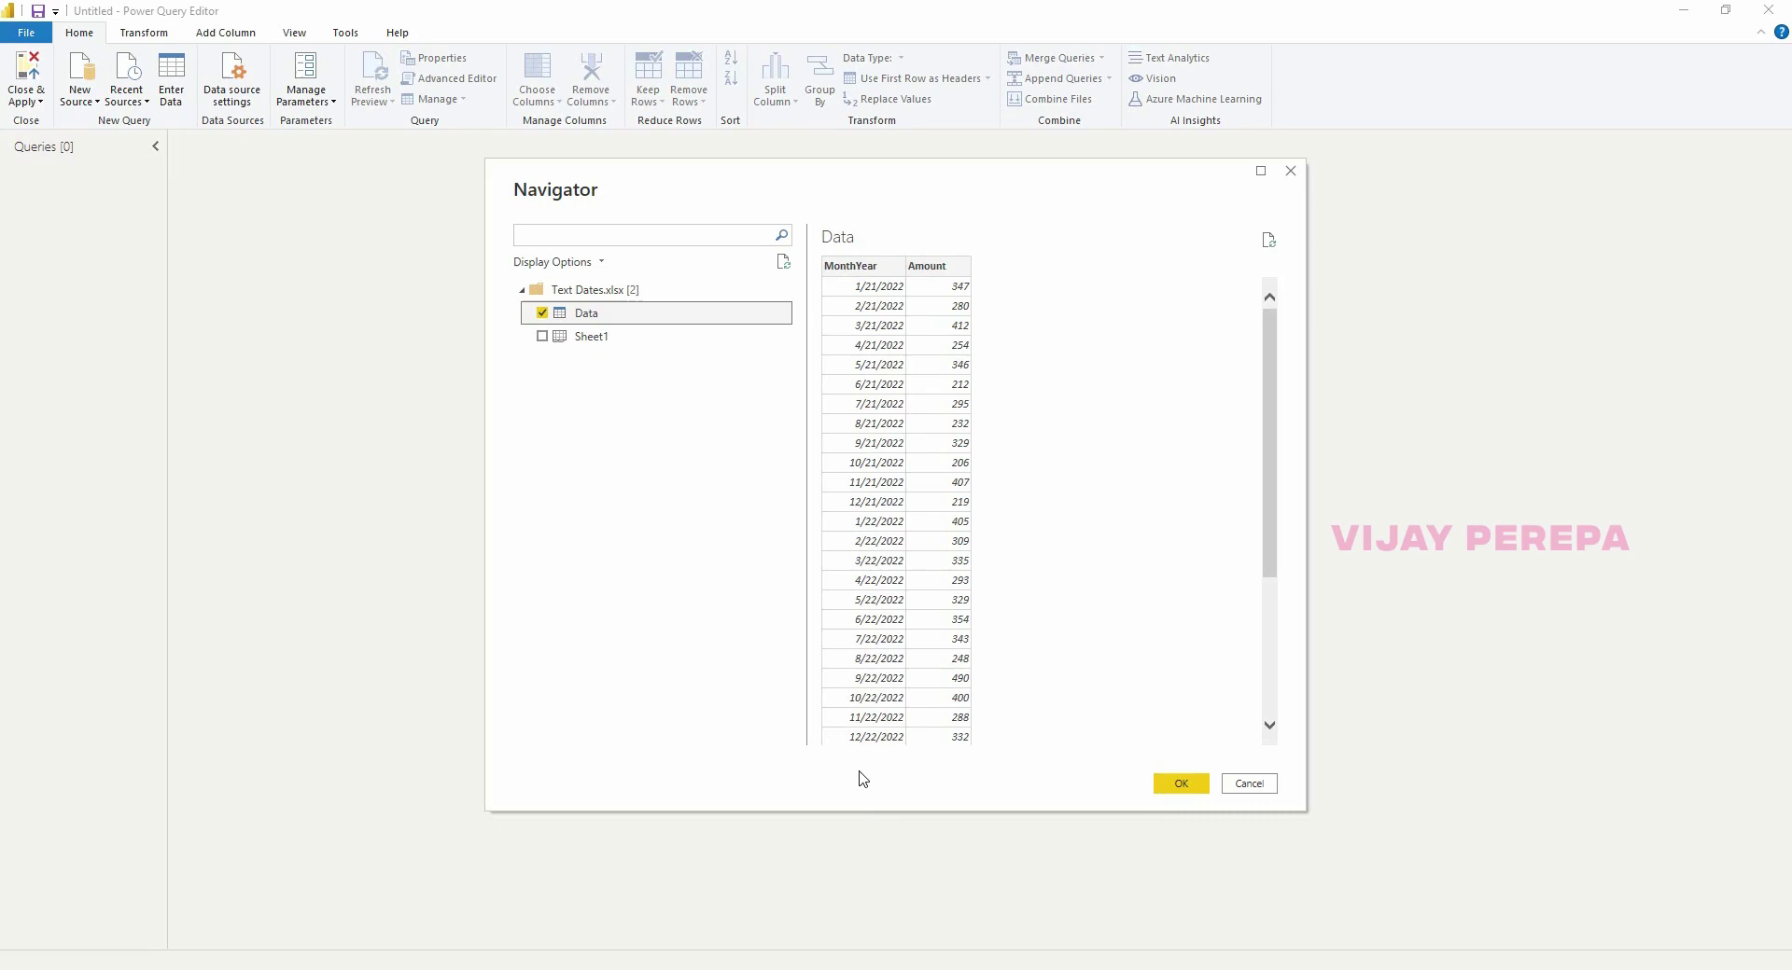
key("alt+Tab")
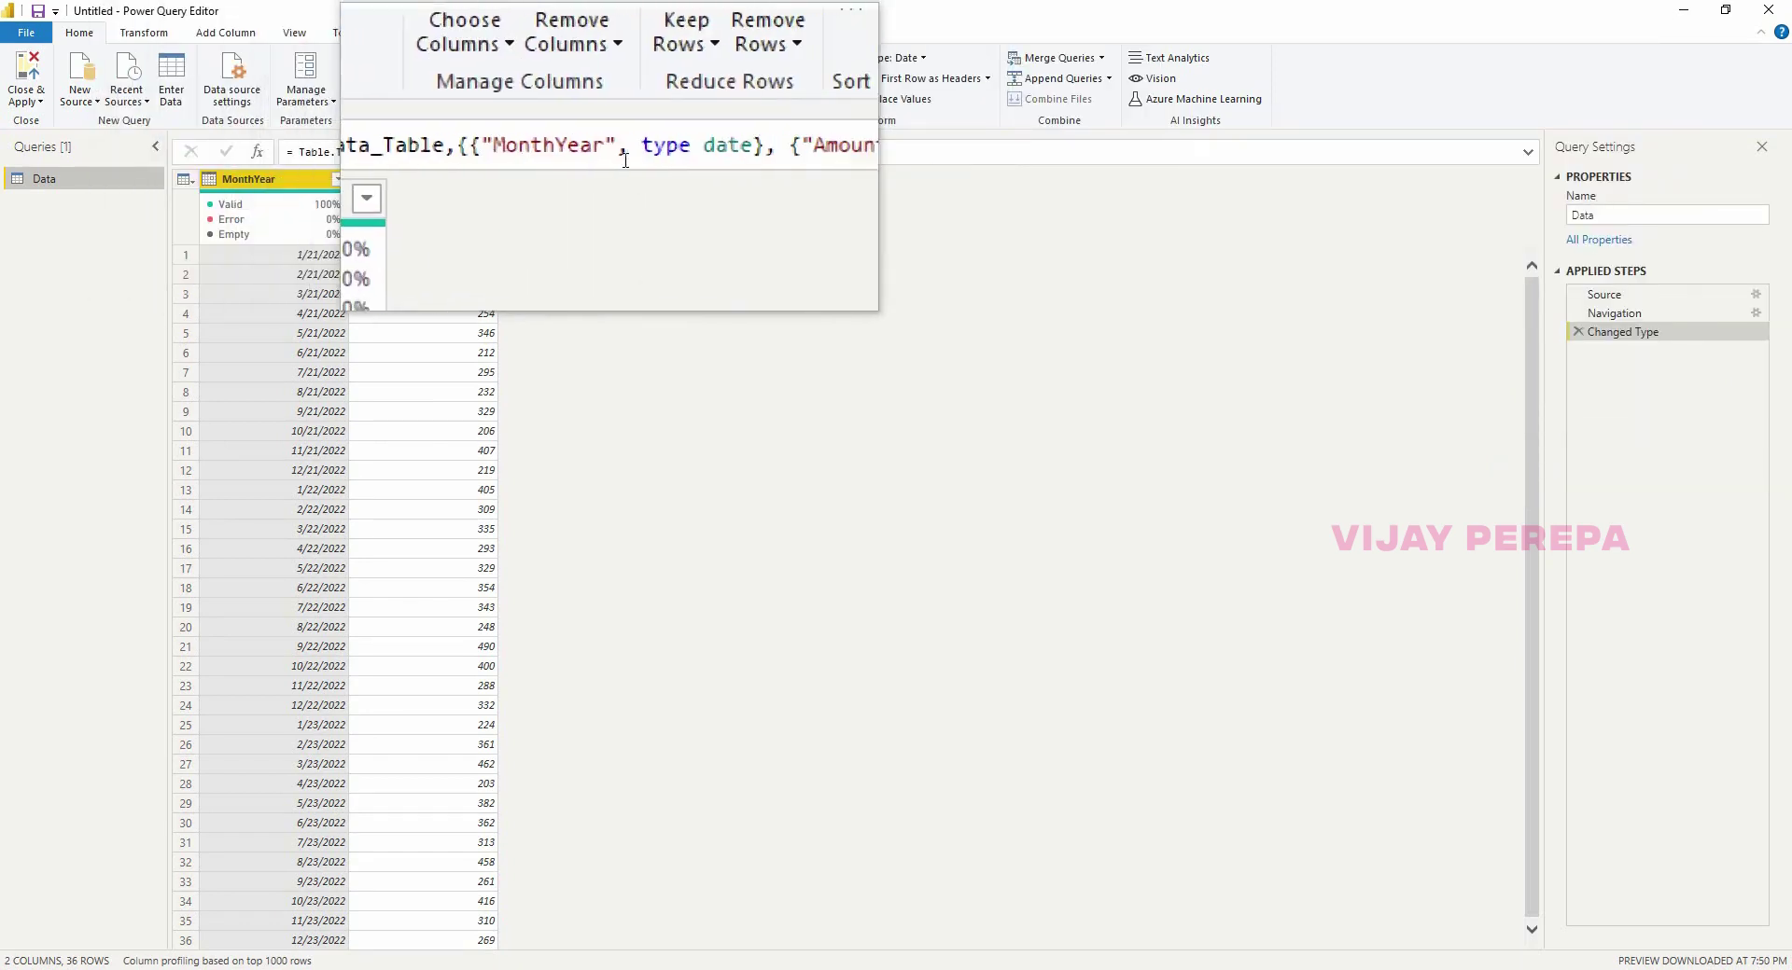
- Change MonthYear's type from date to text in the Changed Type formula, so it shows Jan21
left_click(658, 152)
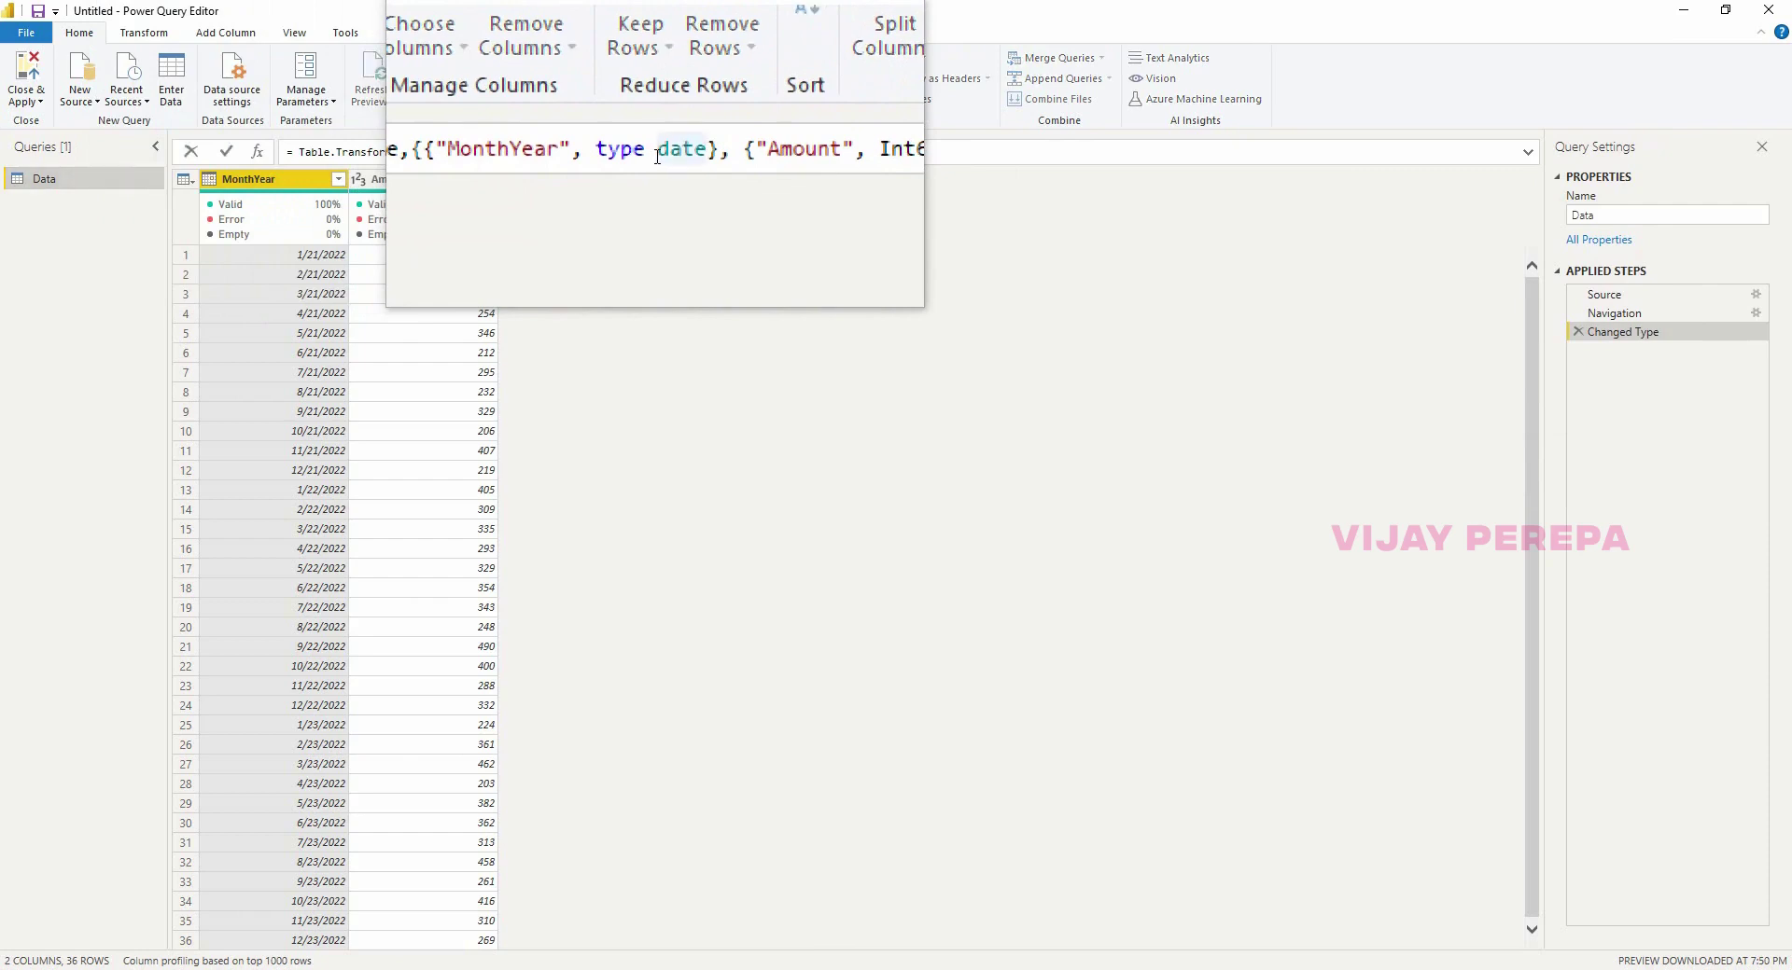
key("Delete")
key("Delete")
key("Delete")
key("Delete")
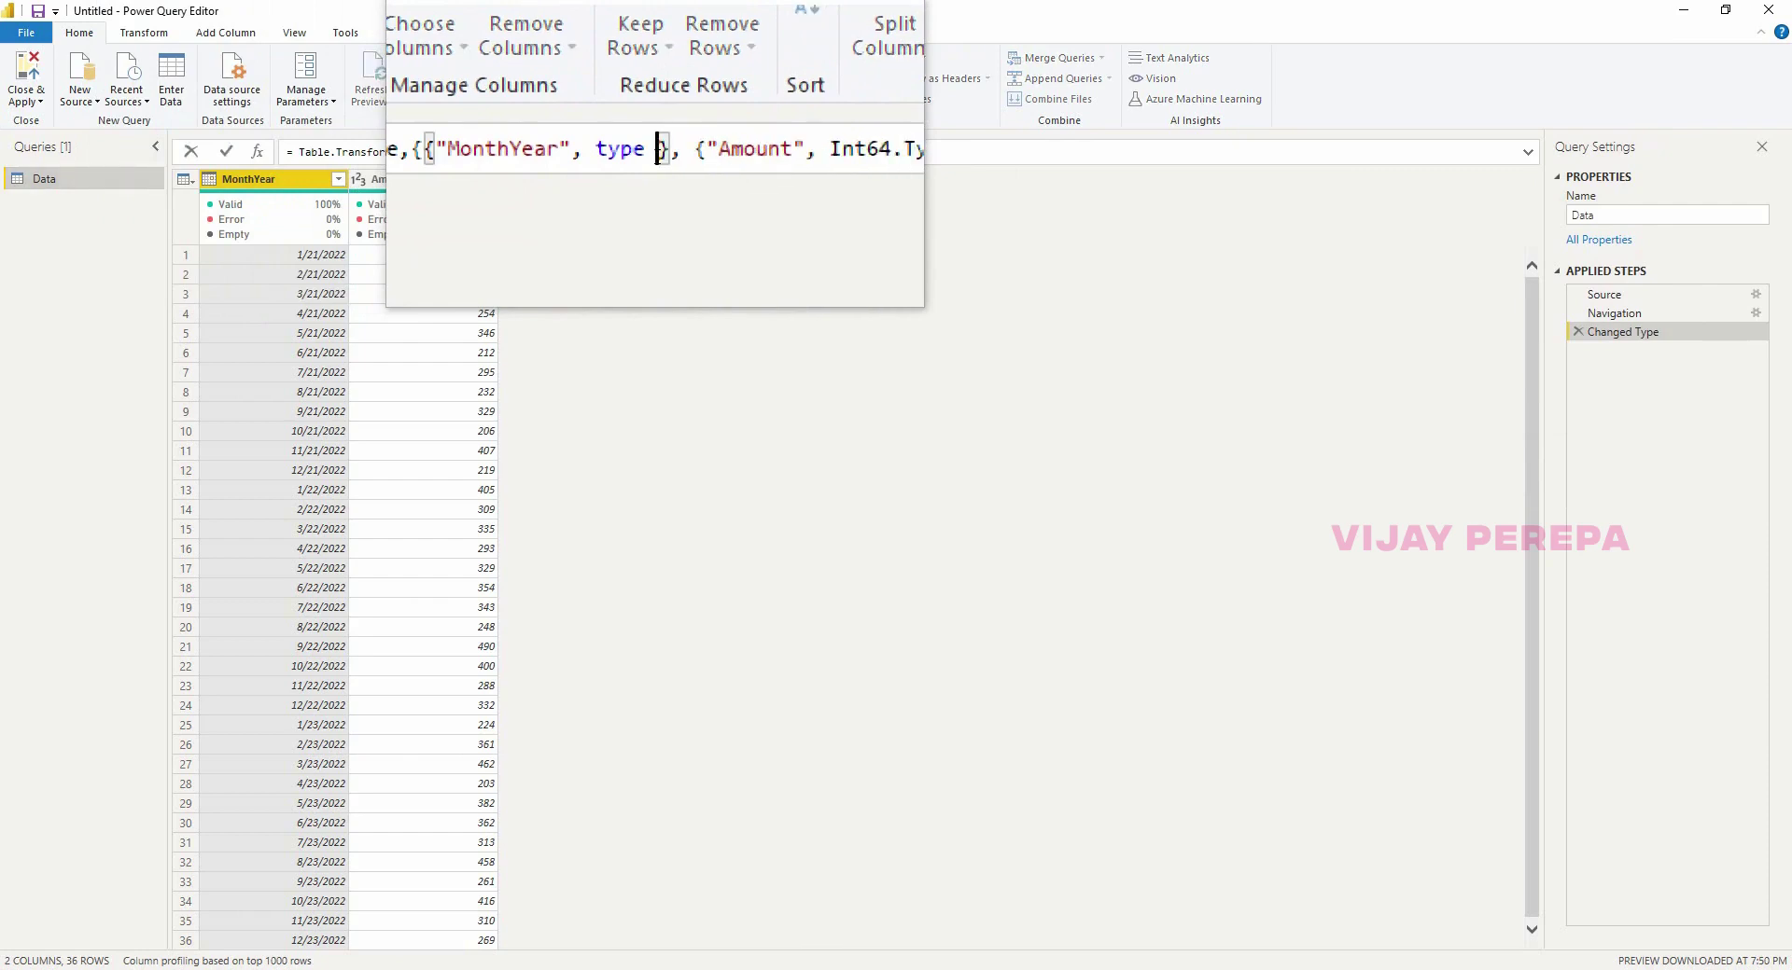
type("text")
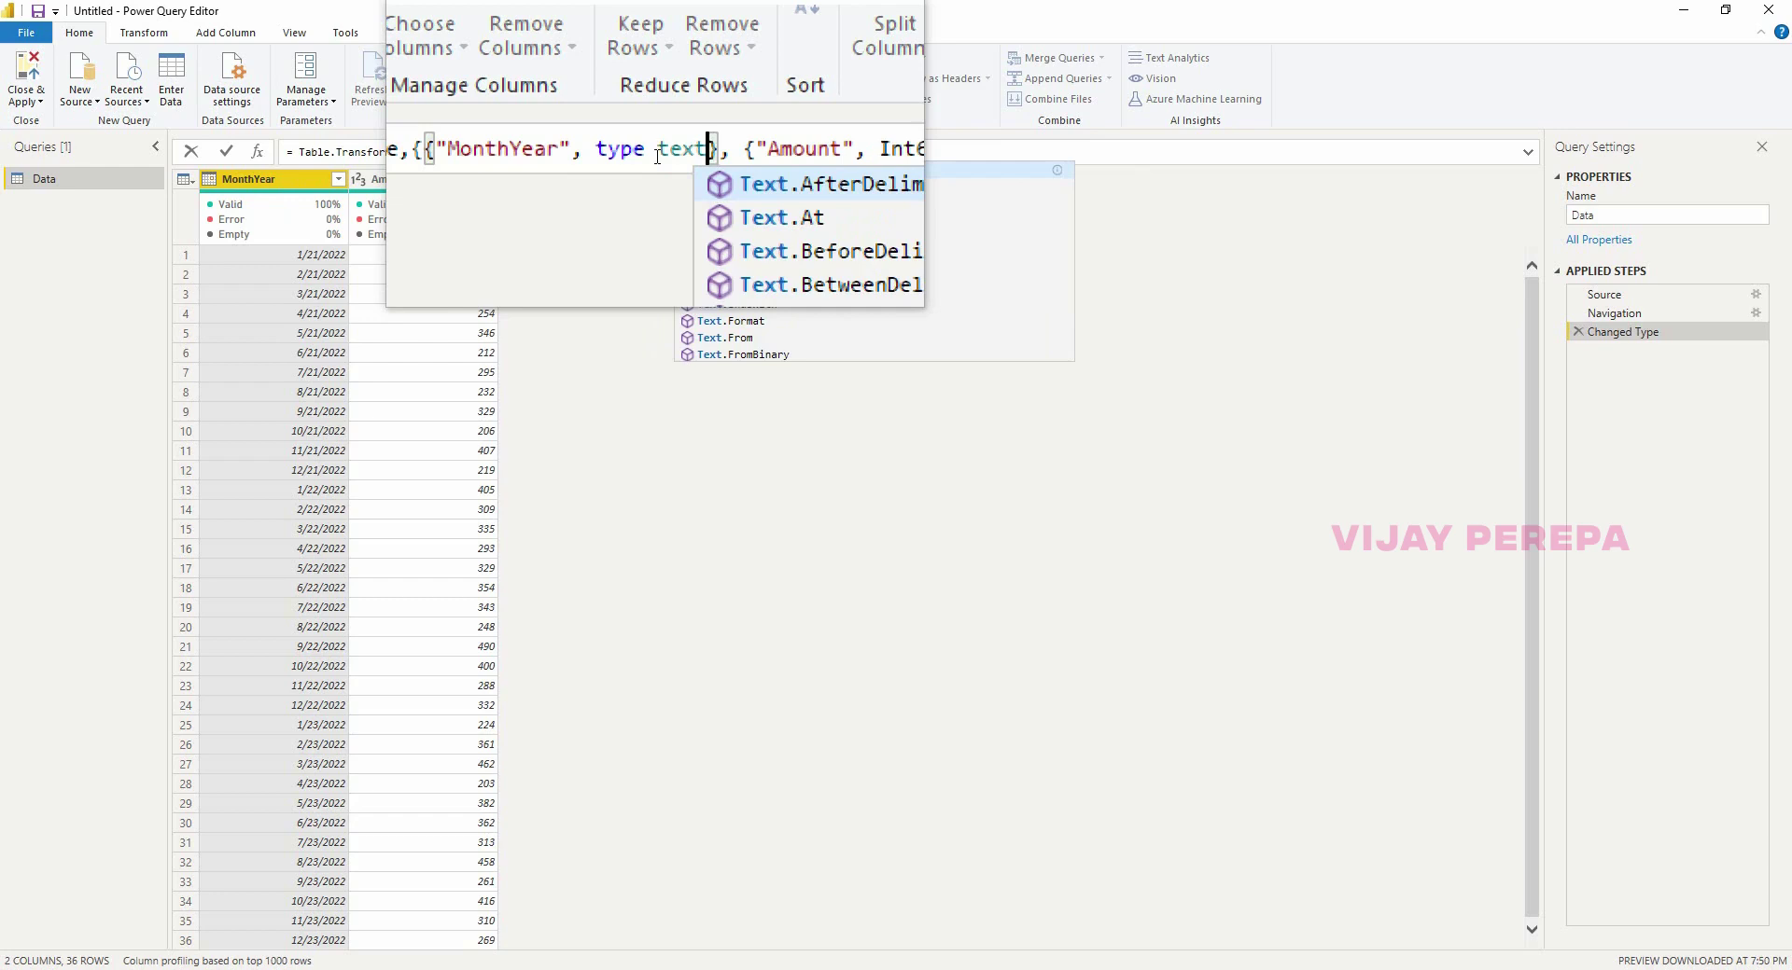
key("End")
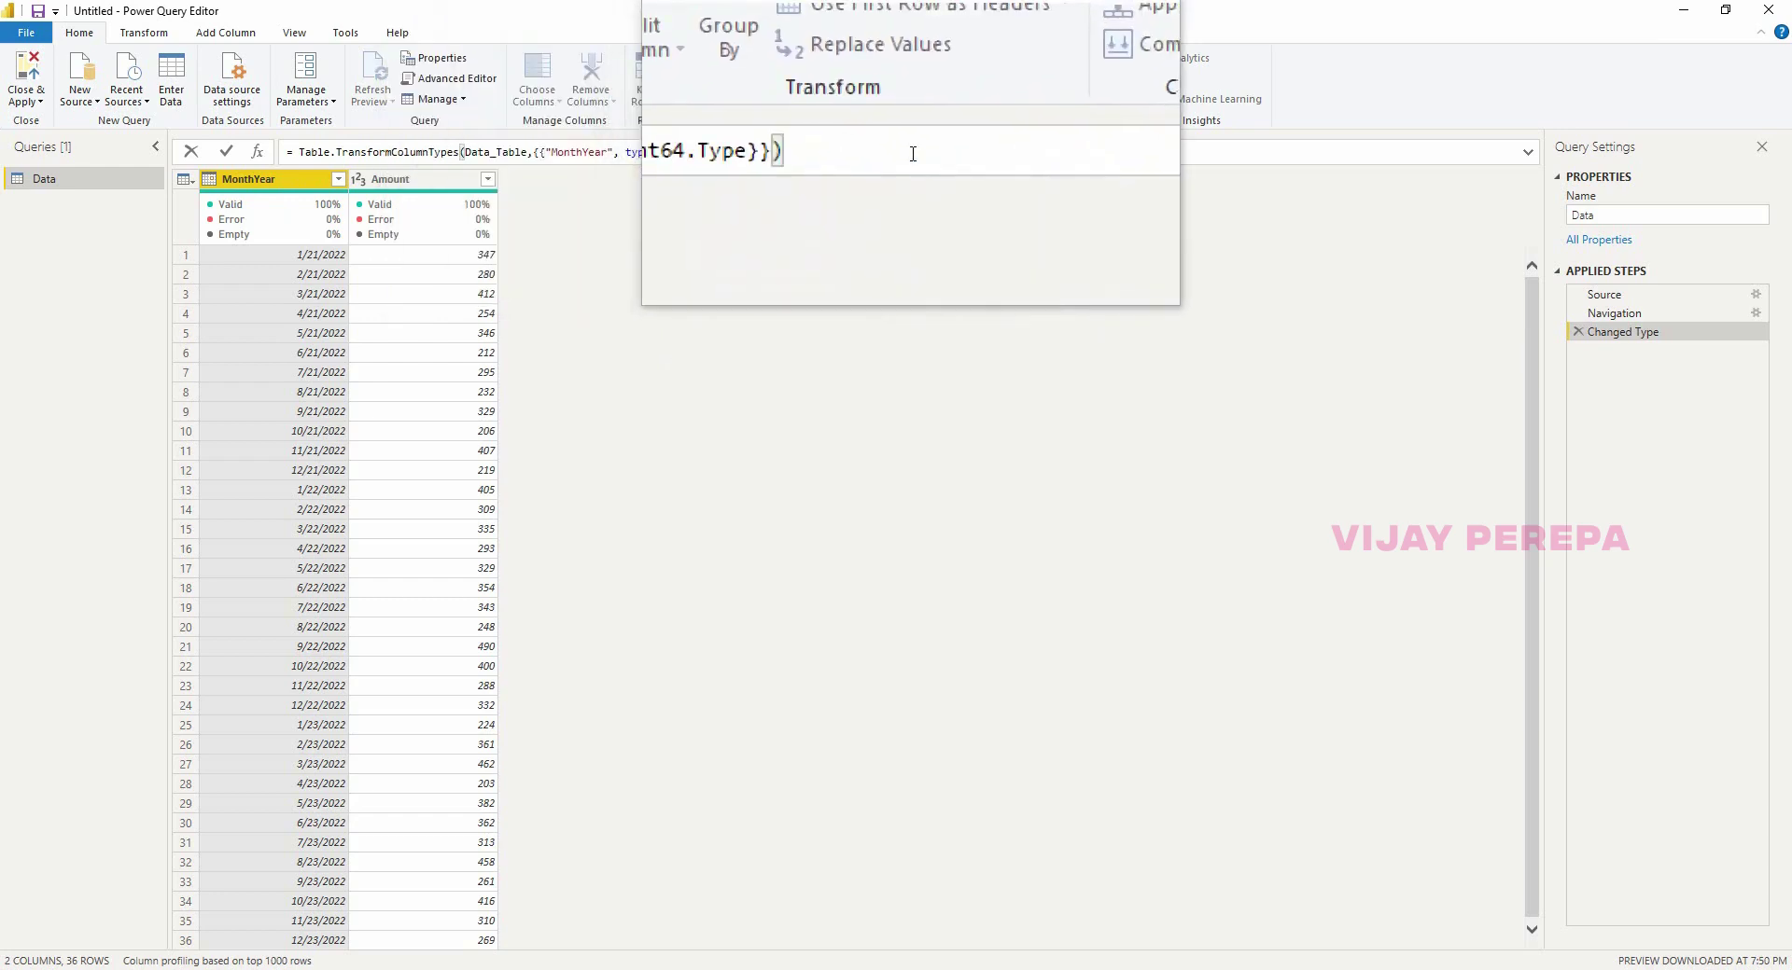
key("Return")
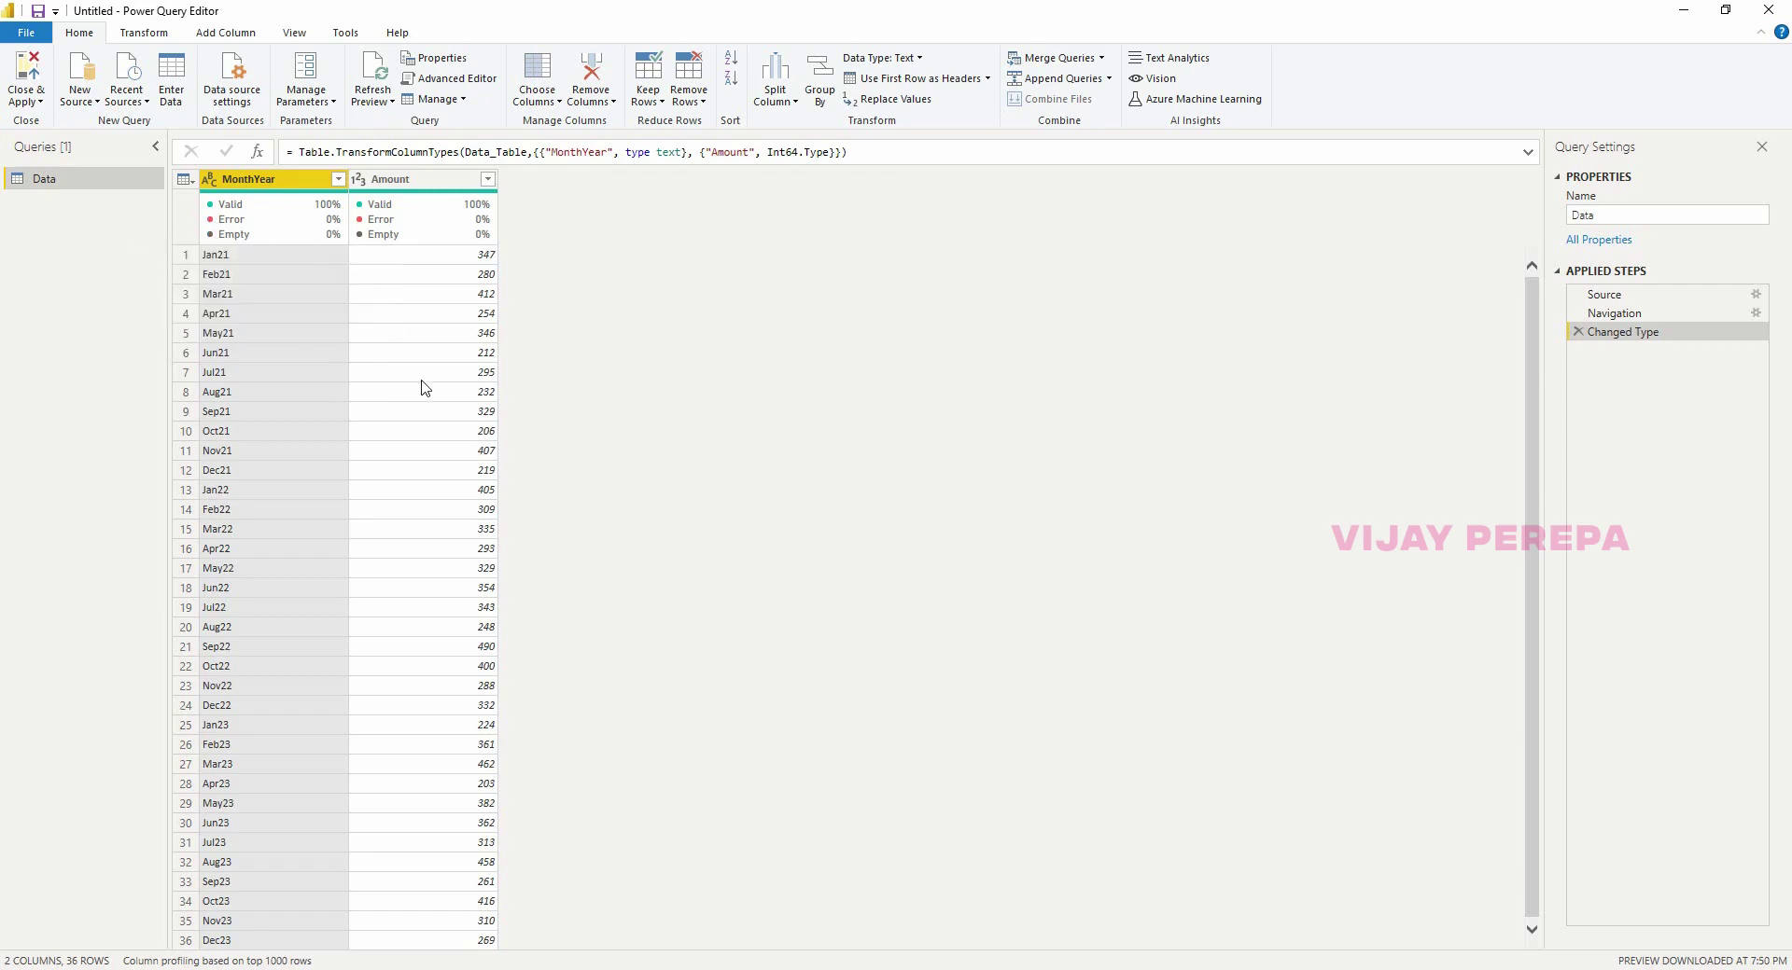
key("ctrl+shift+equal")
key("ctrl+shift+equal")
key("ctrl+shift+equal")
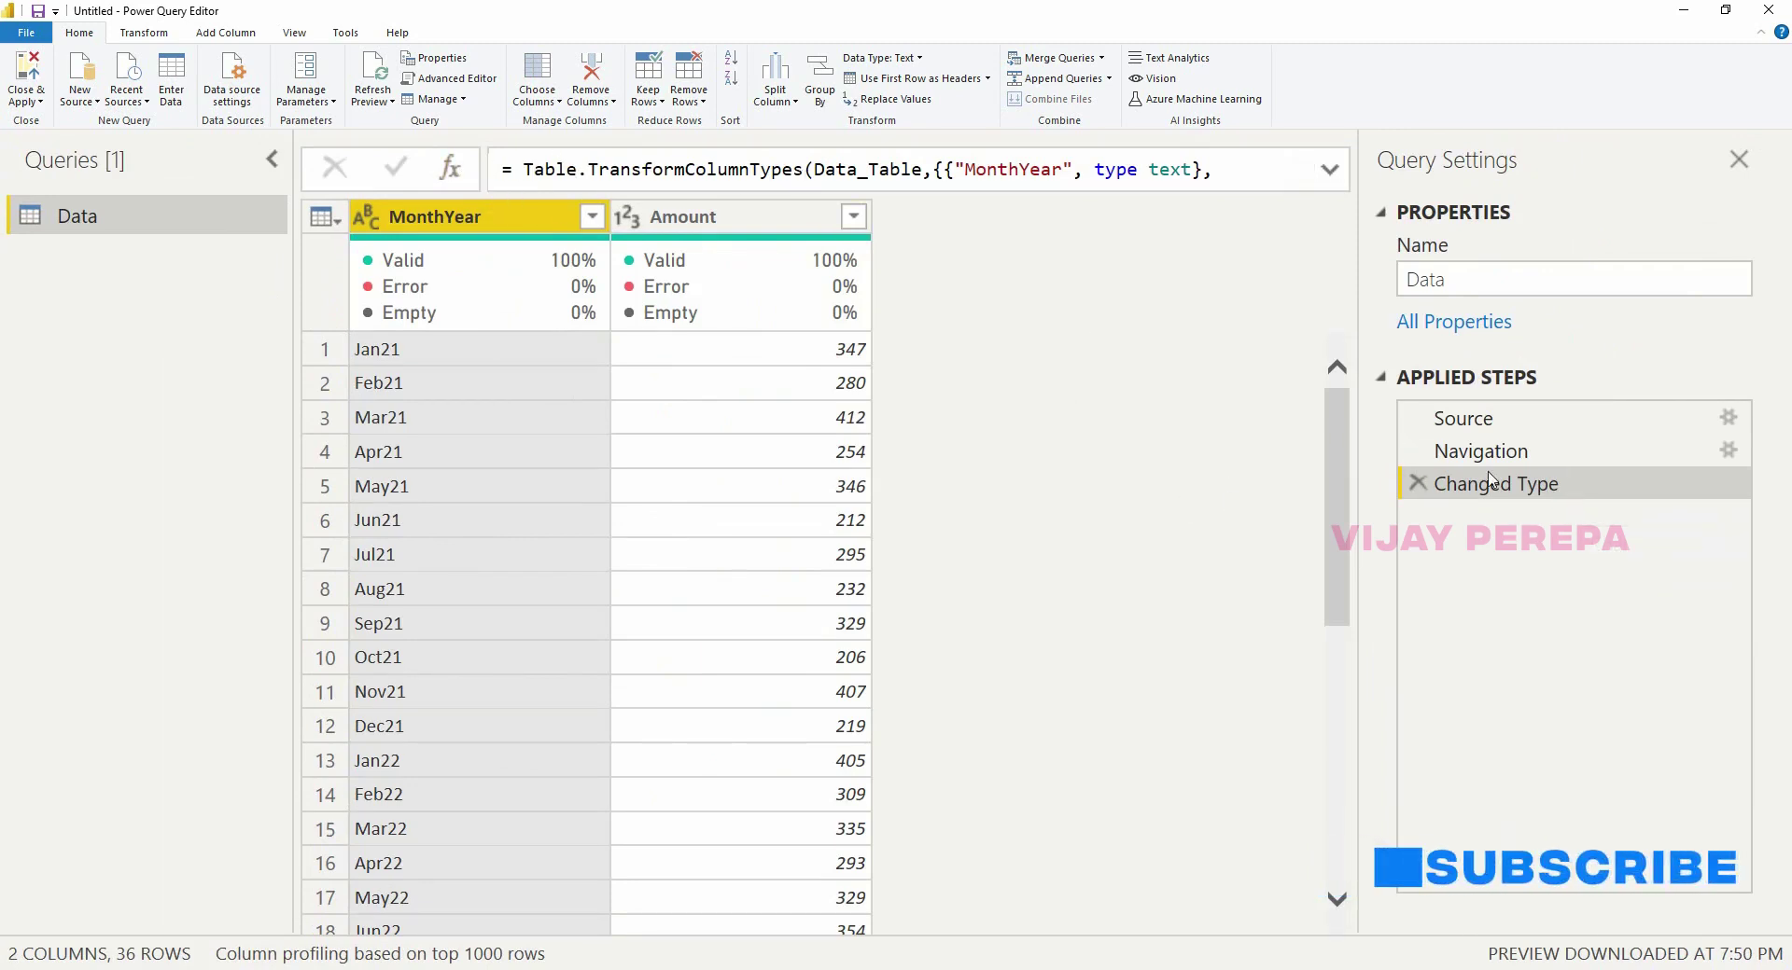
- Add a Custom1 step beginning Table.AddColumn( #"Changed Type","Date", each
left_click(462, 177)
left_click(513, 174)
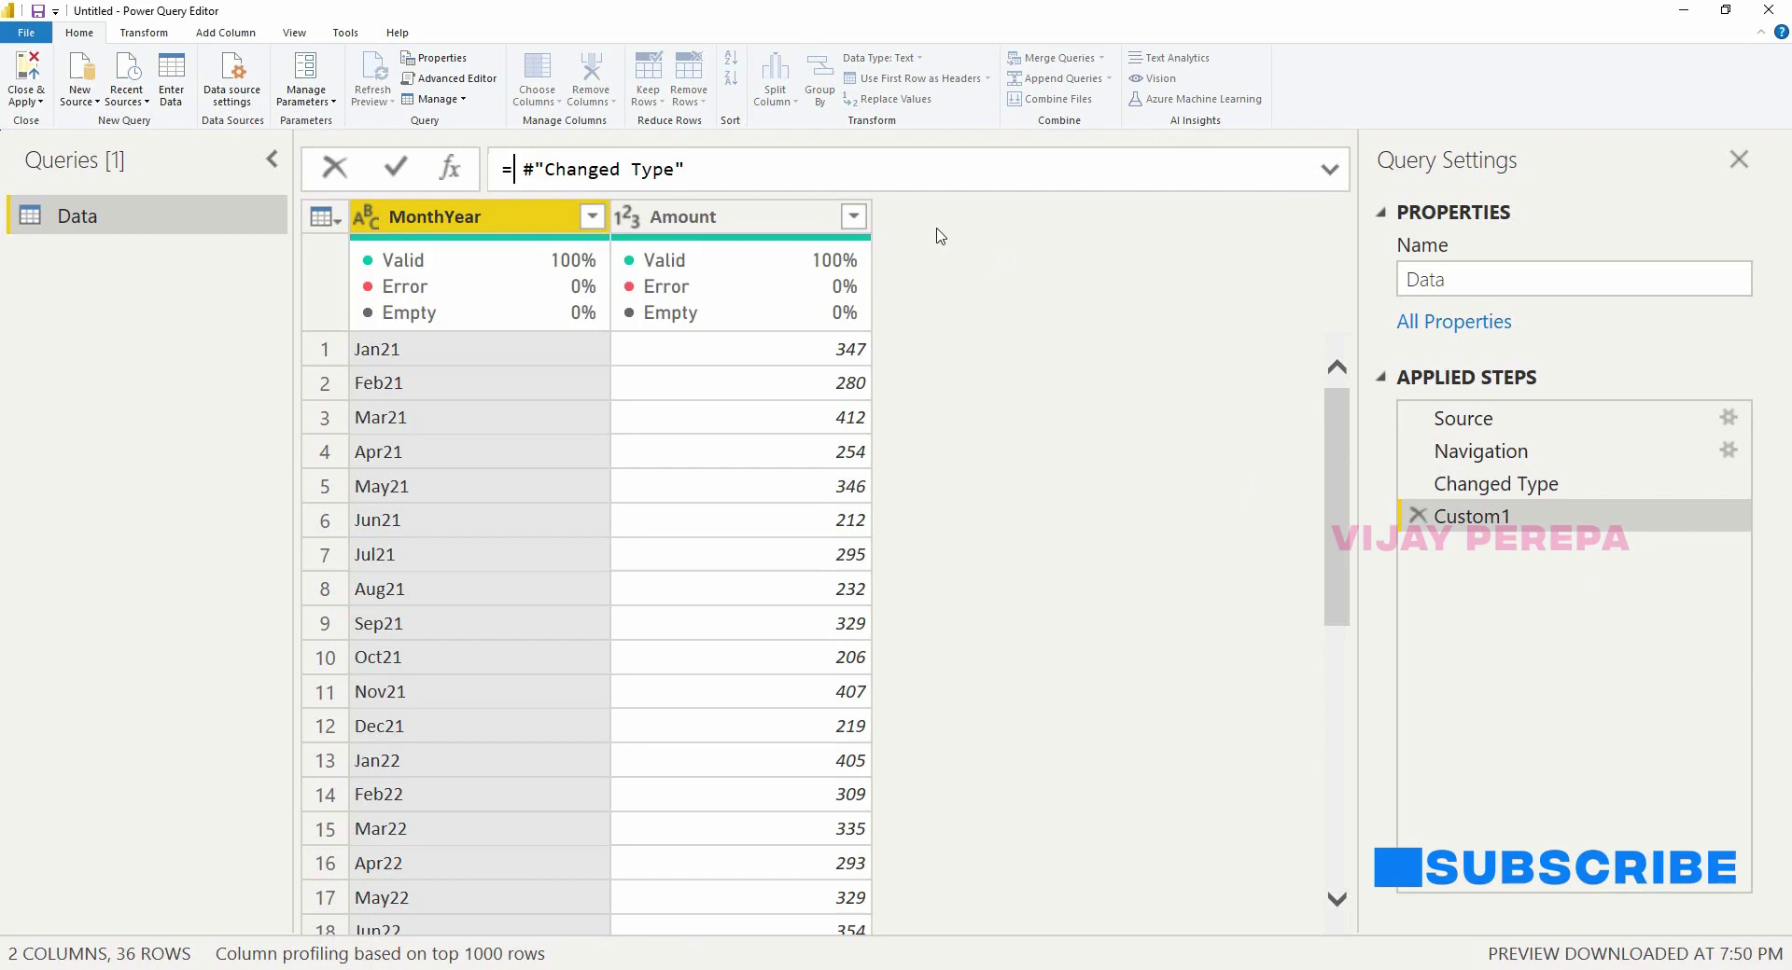
type("Table.A")
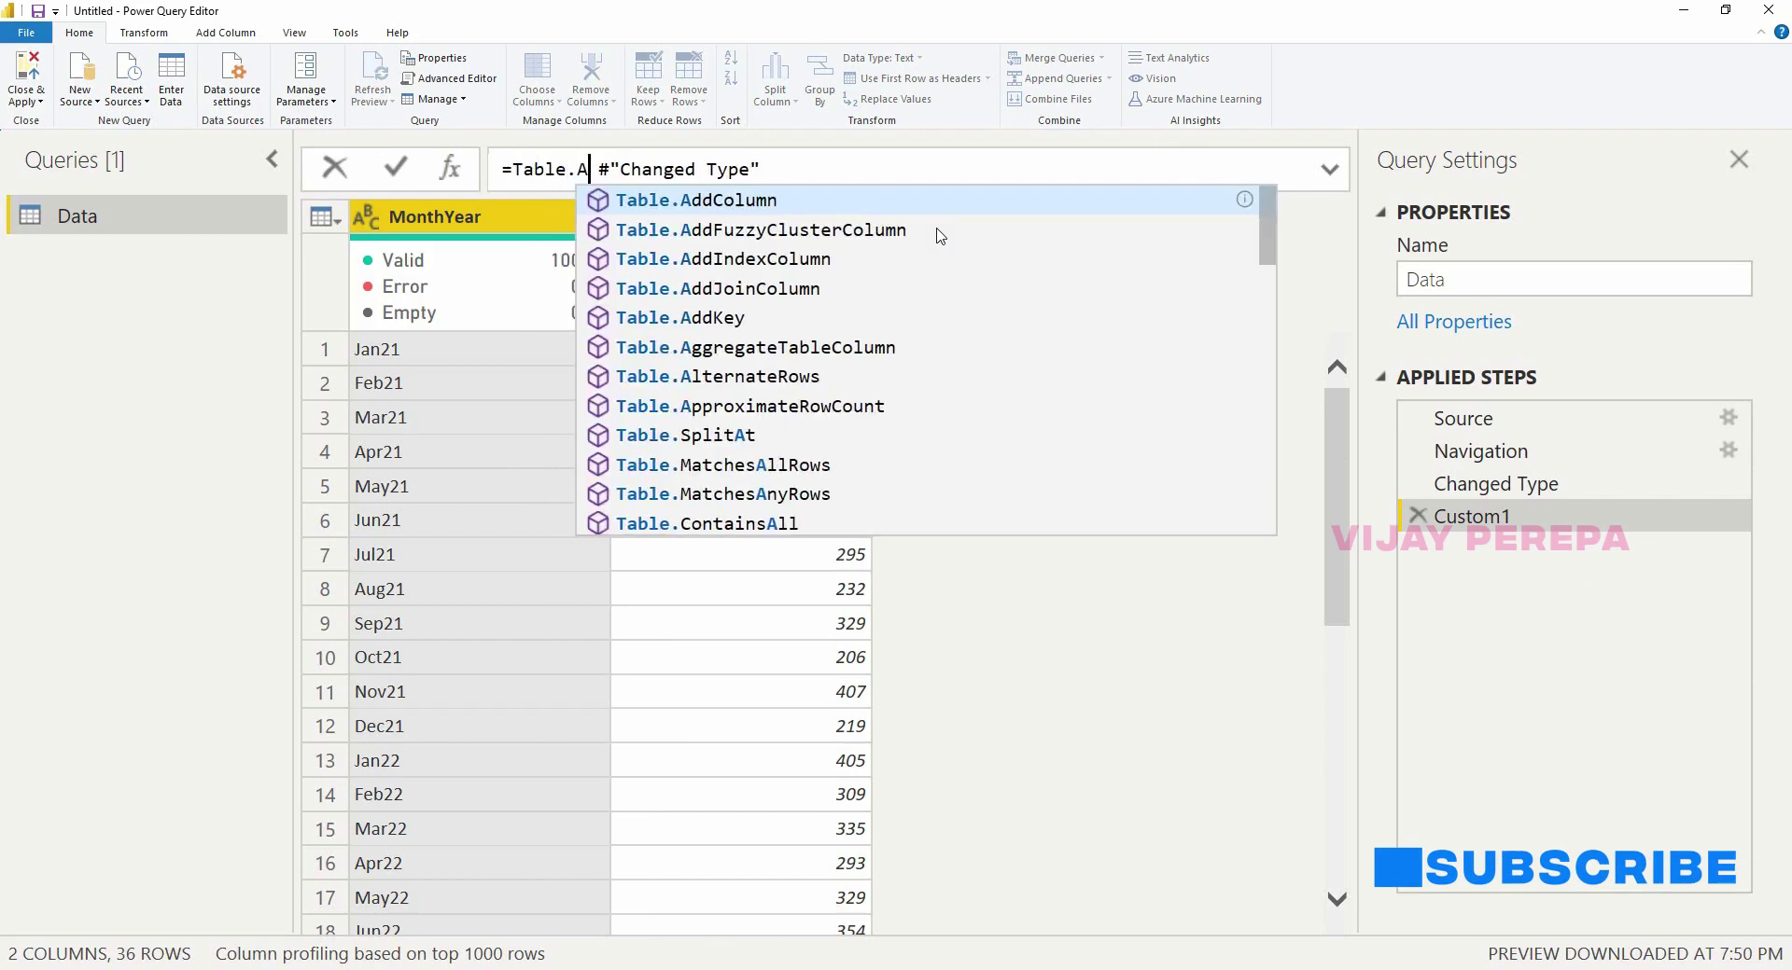
key("Tab")
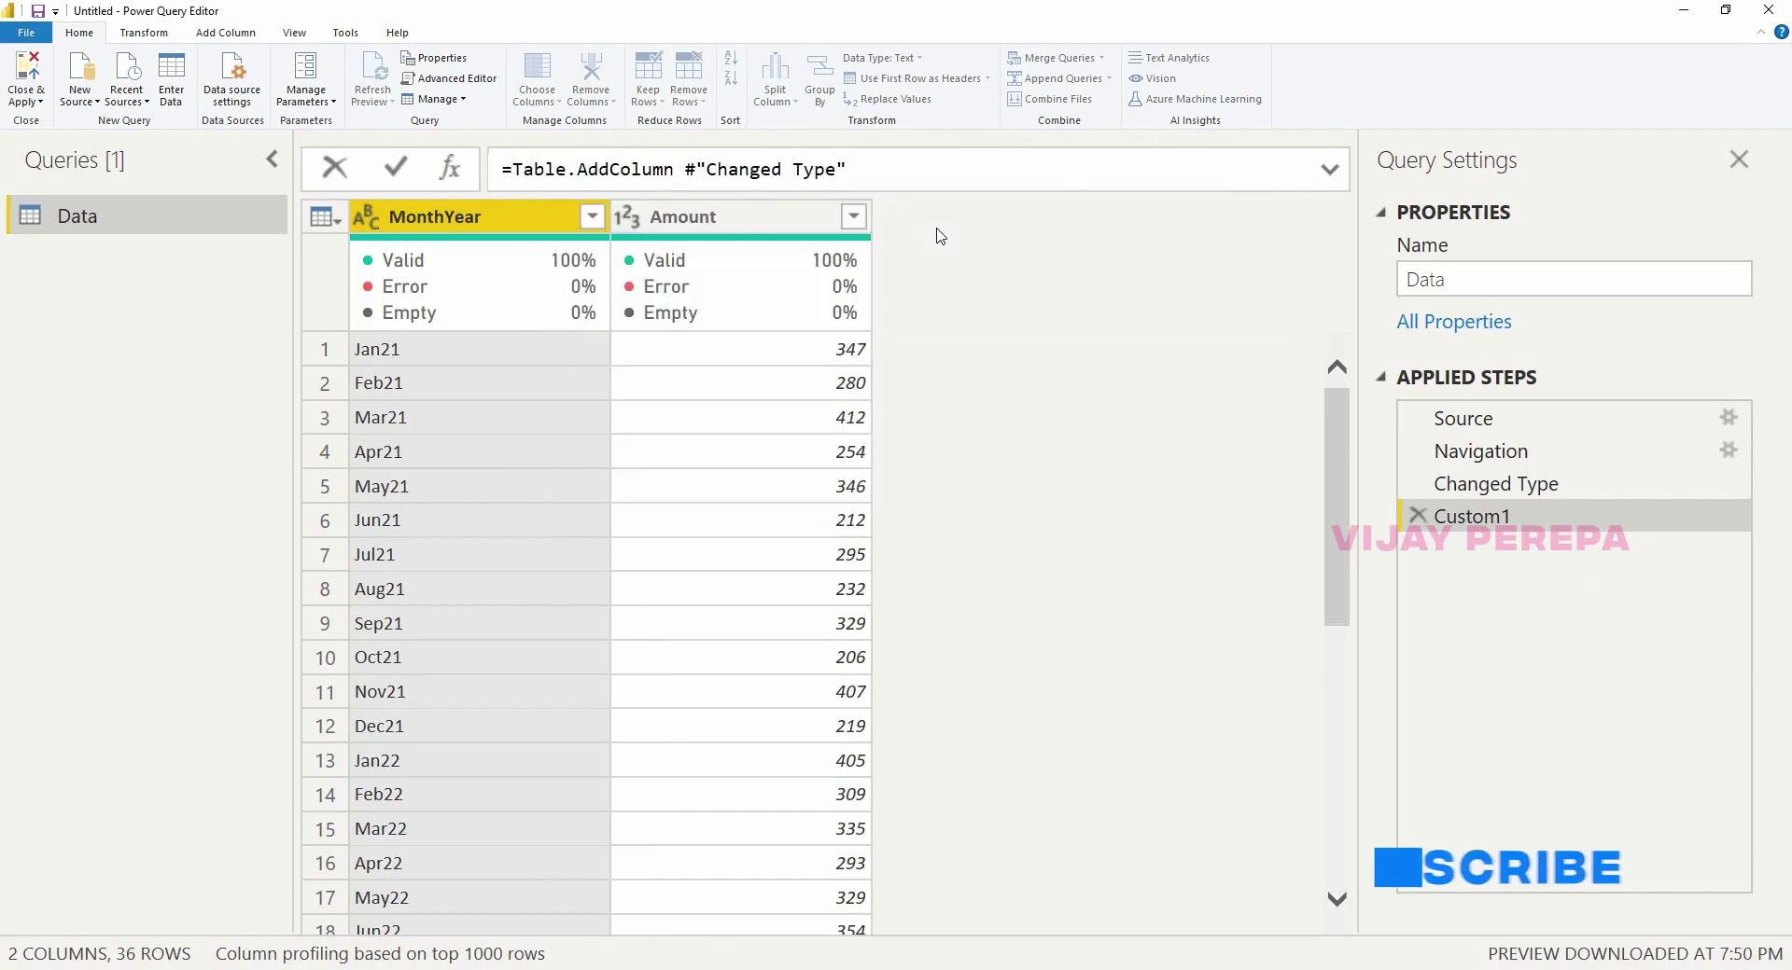
type("(")
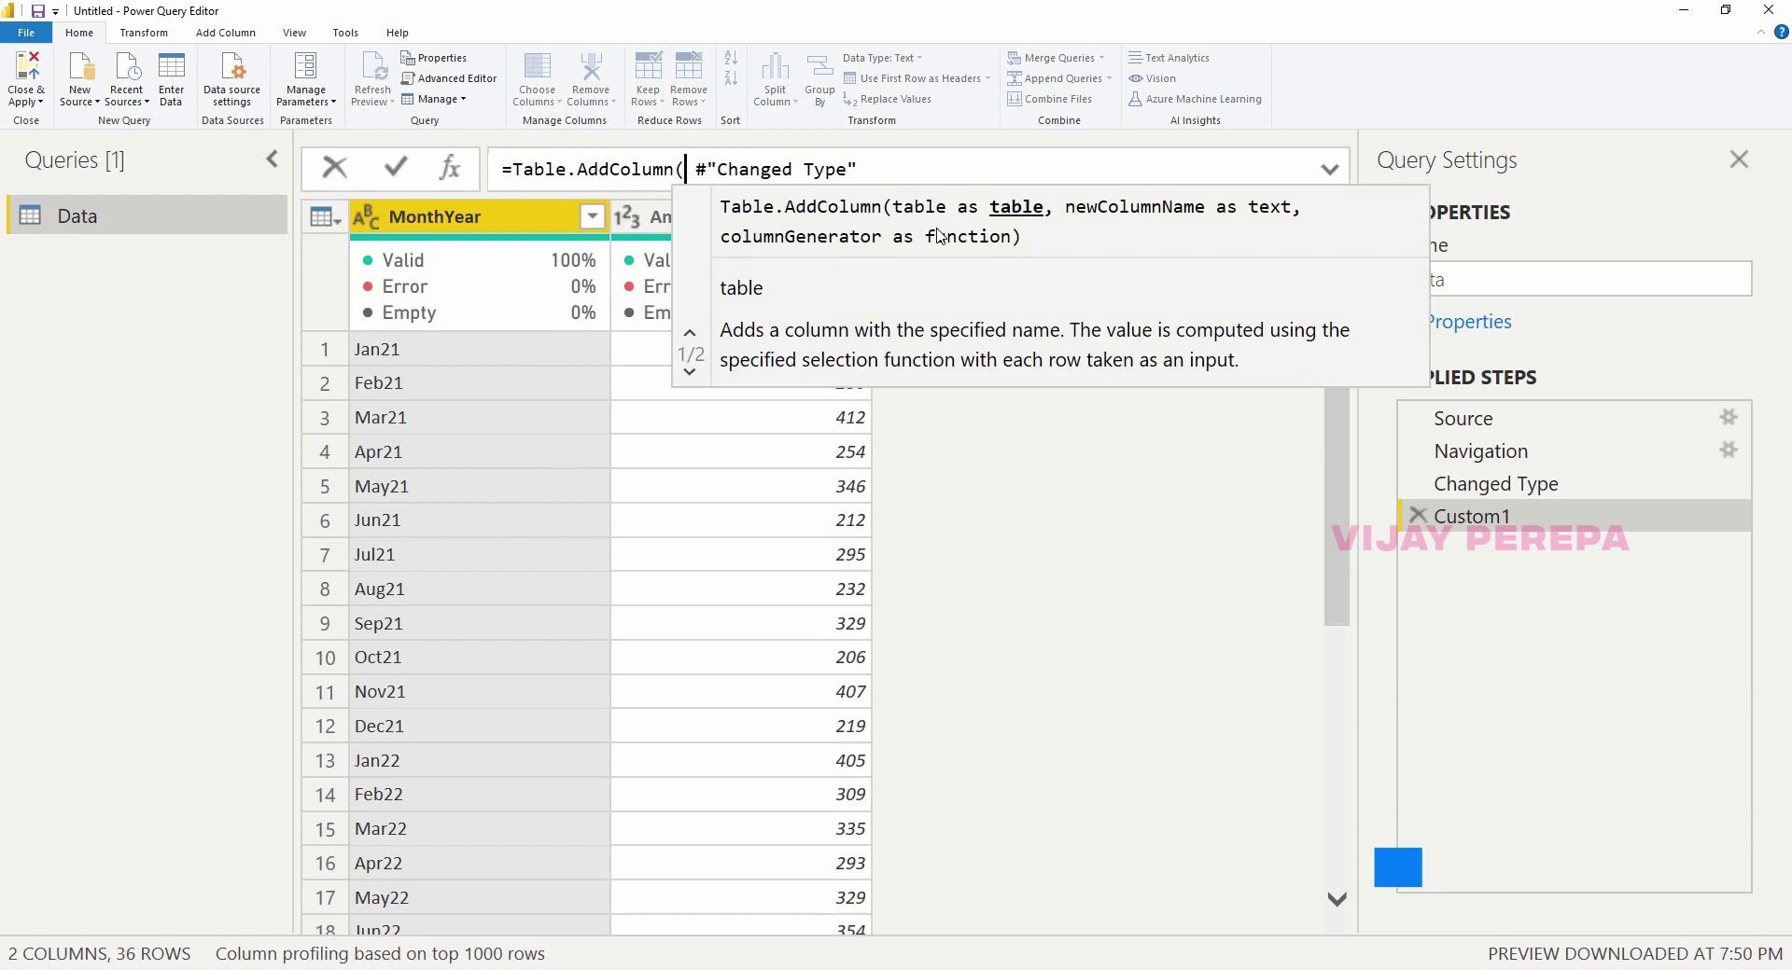
left_click(950, 168)
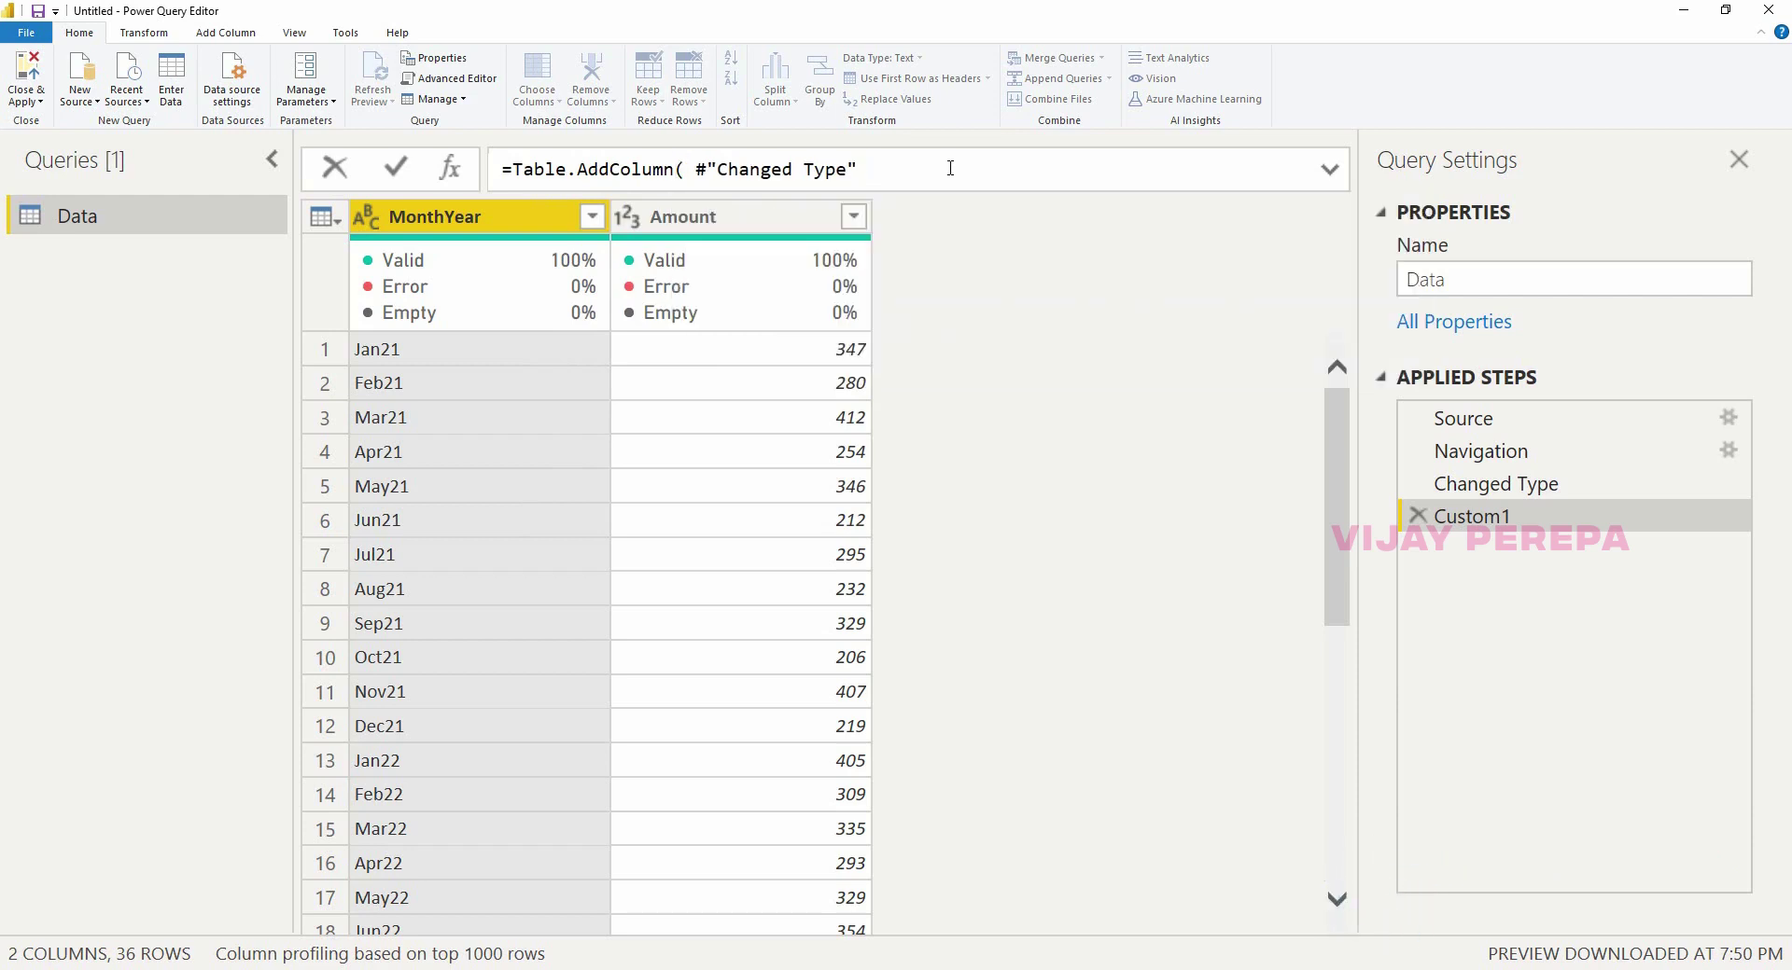
type(",")
key("shift+Return")
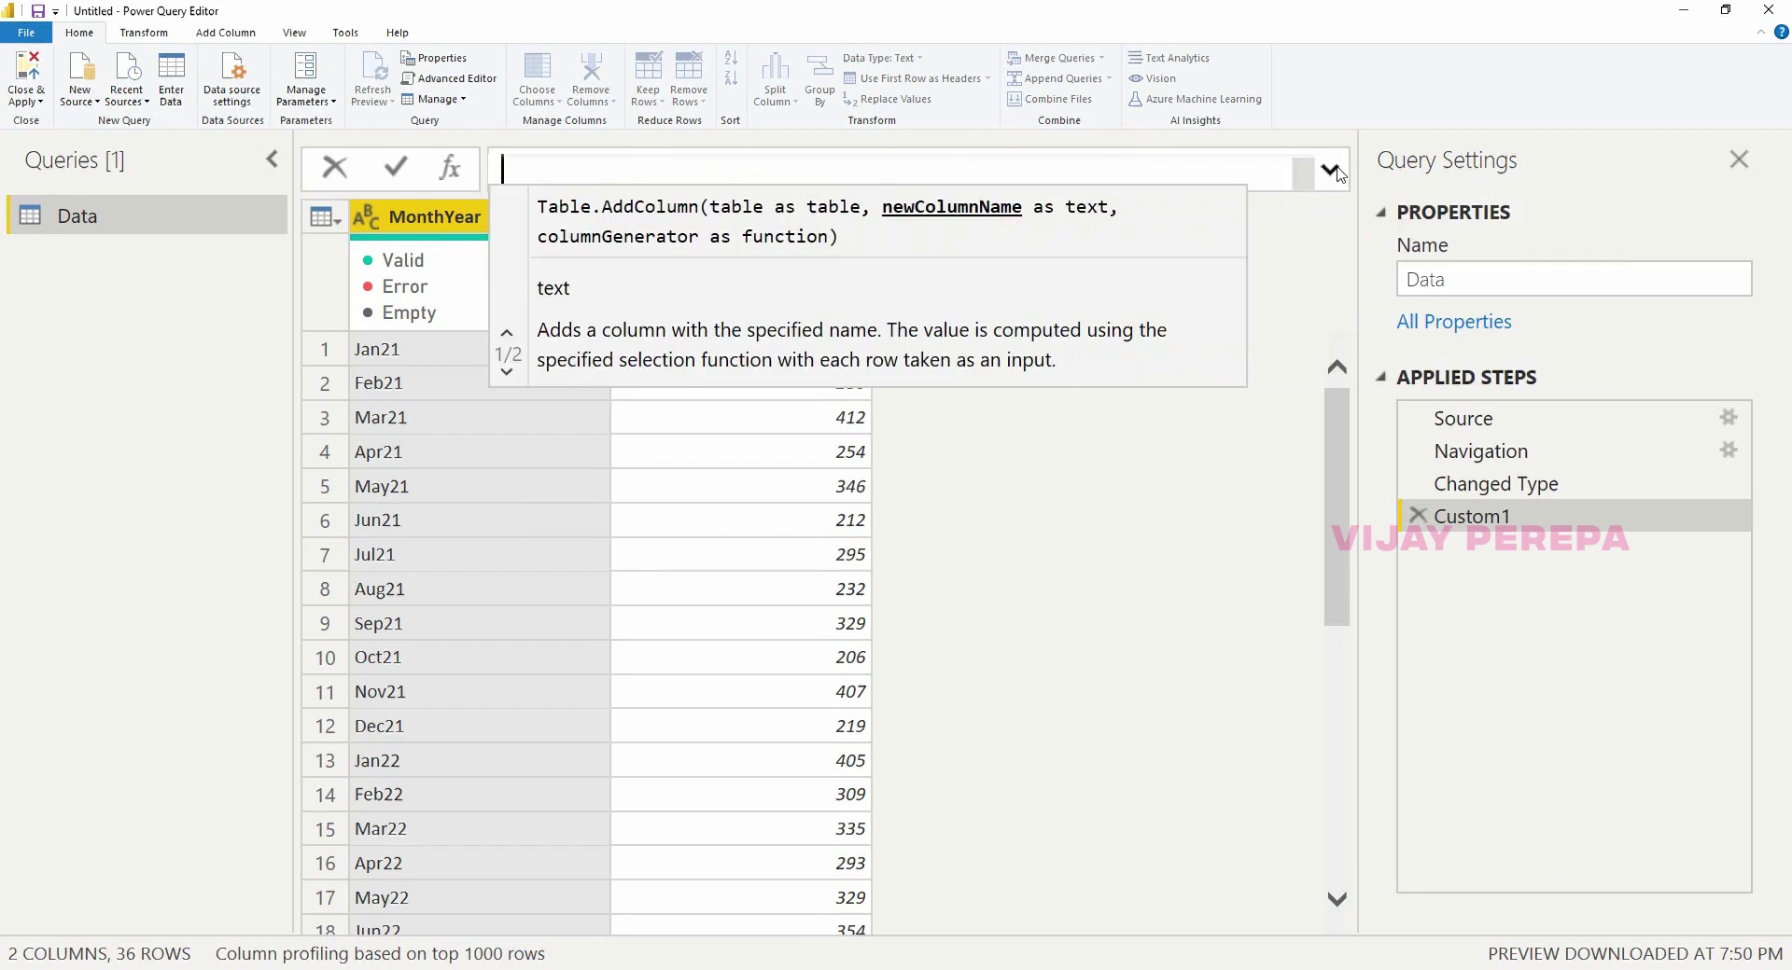
left_click(950, 168)
type("\"Date")
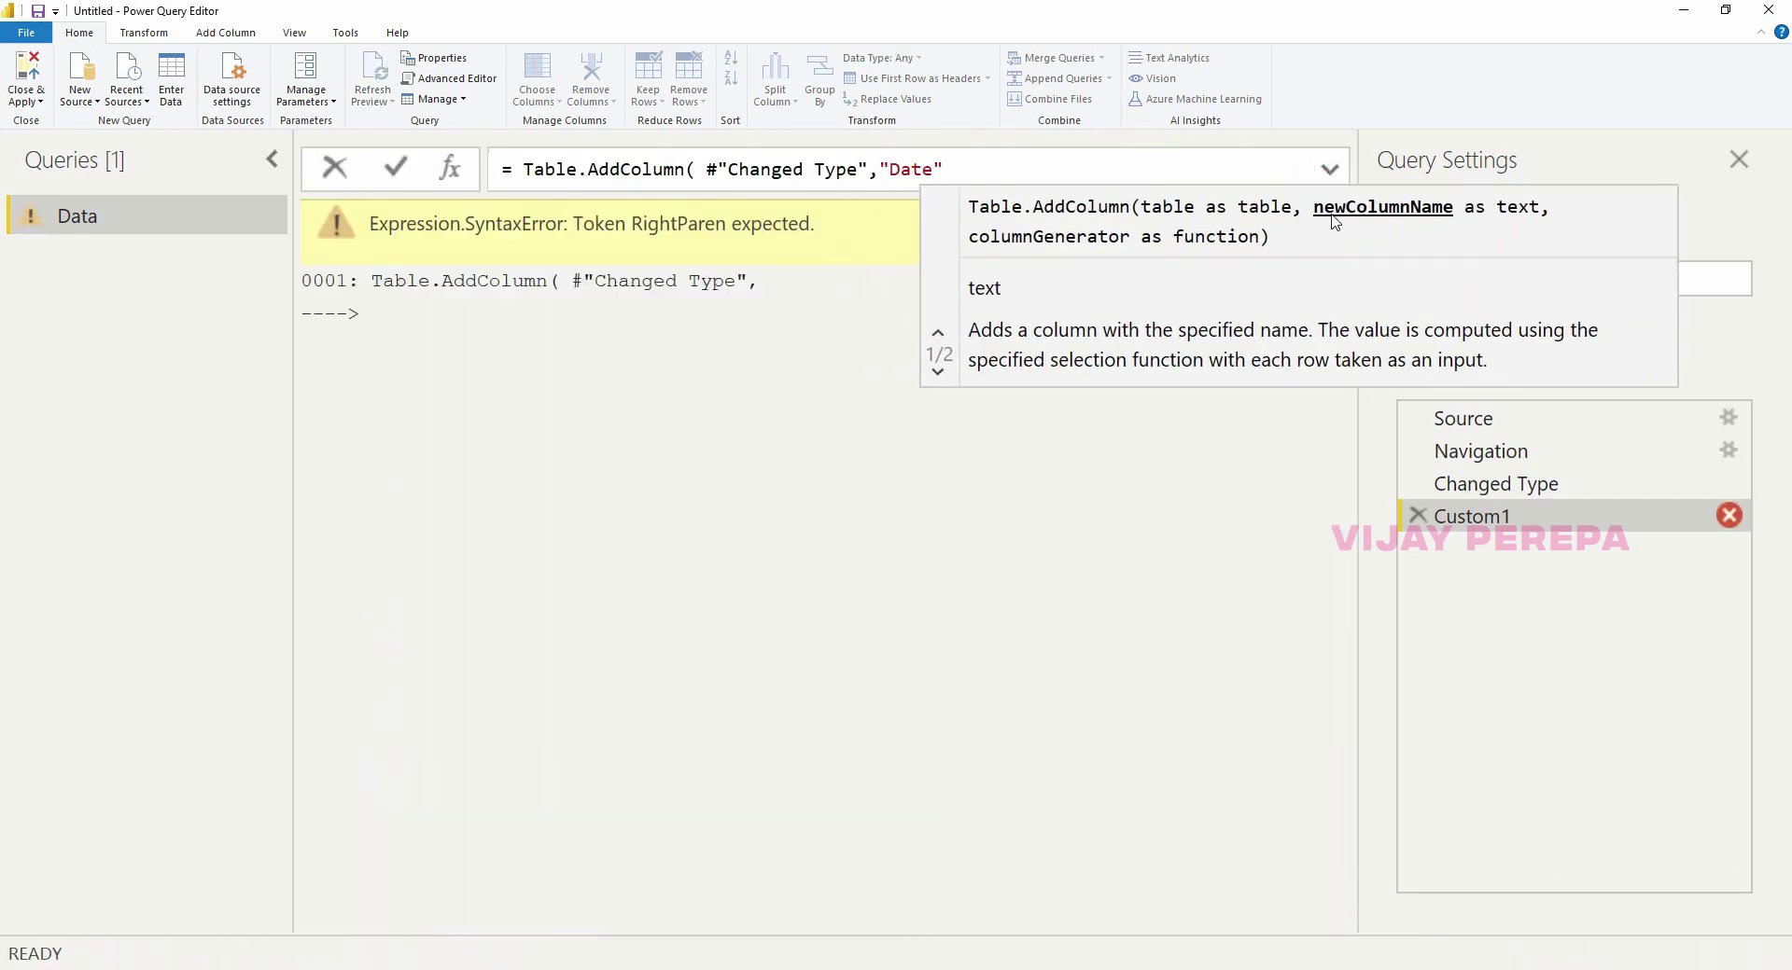
type("\",")
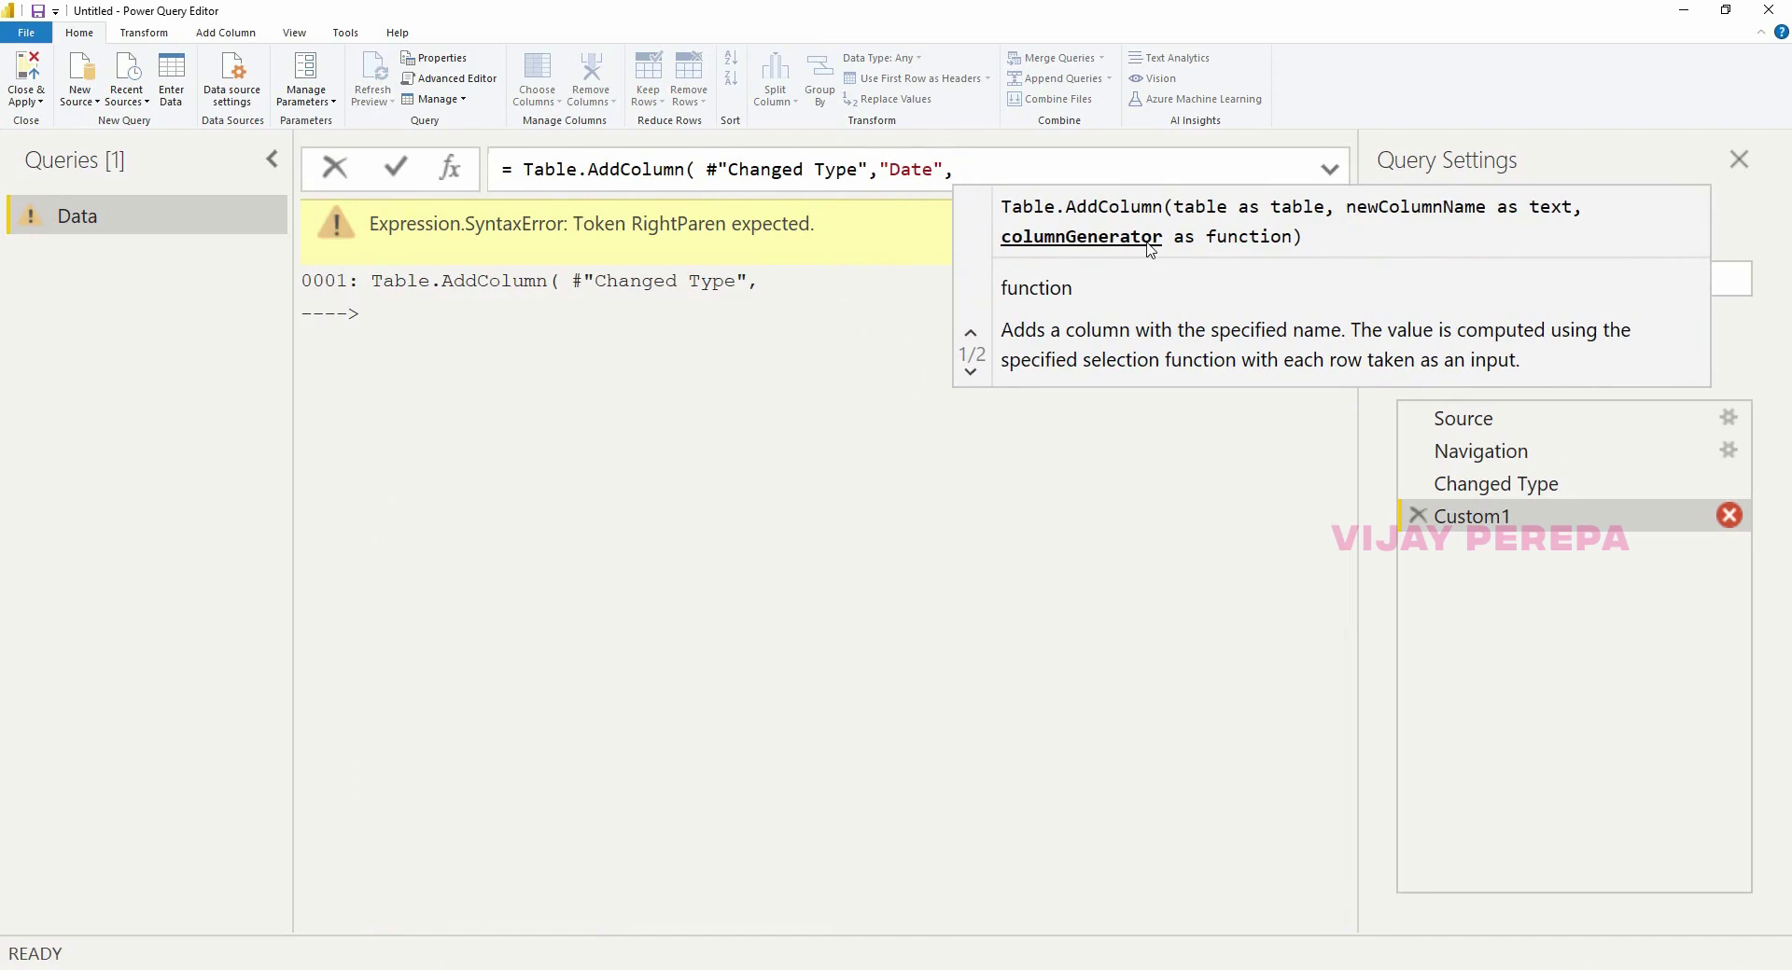
type(" each")
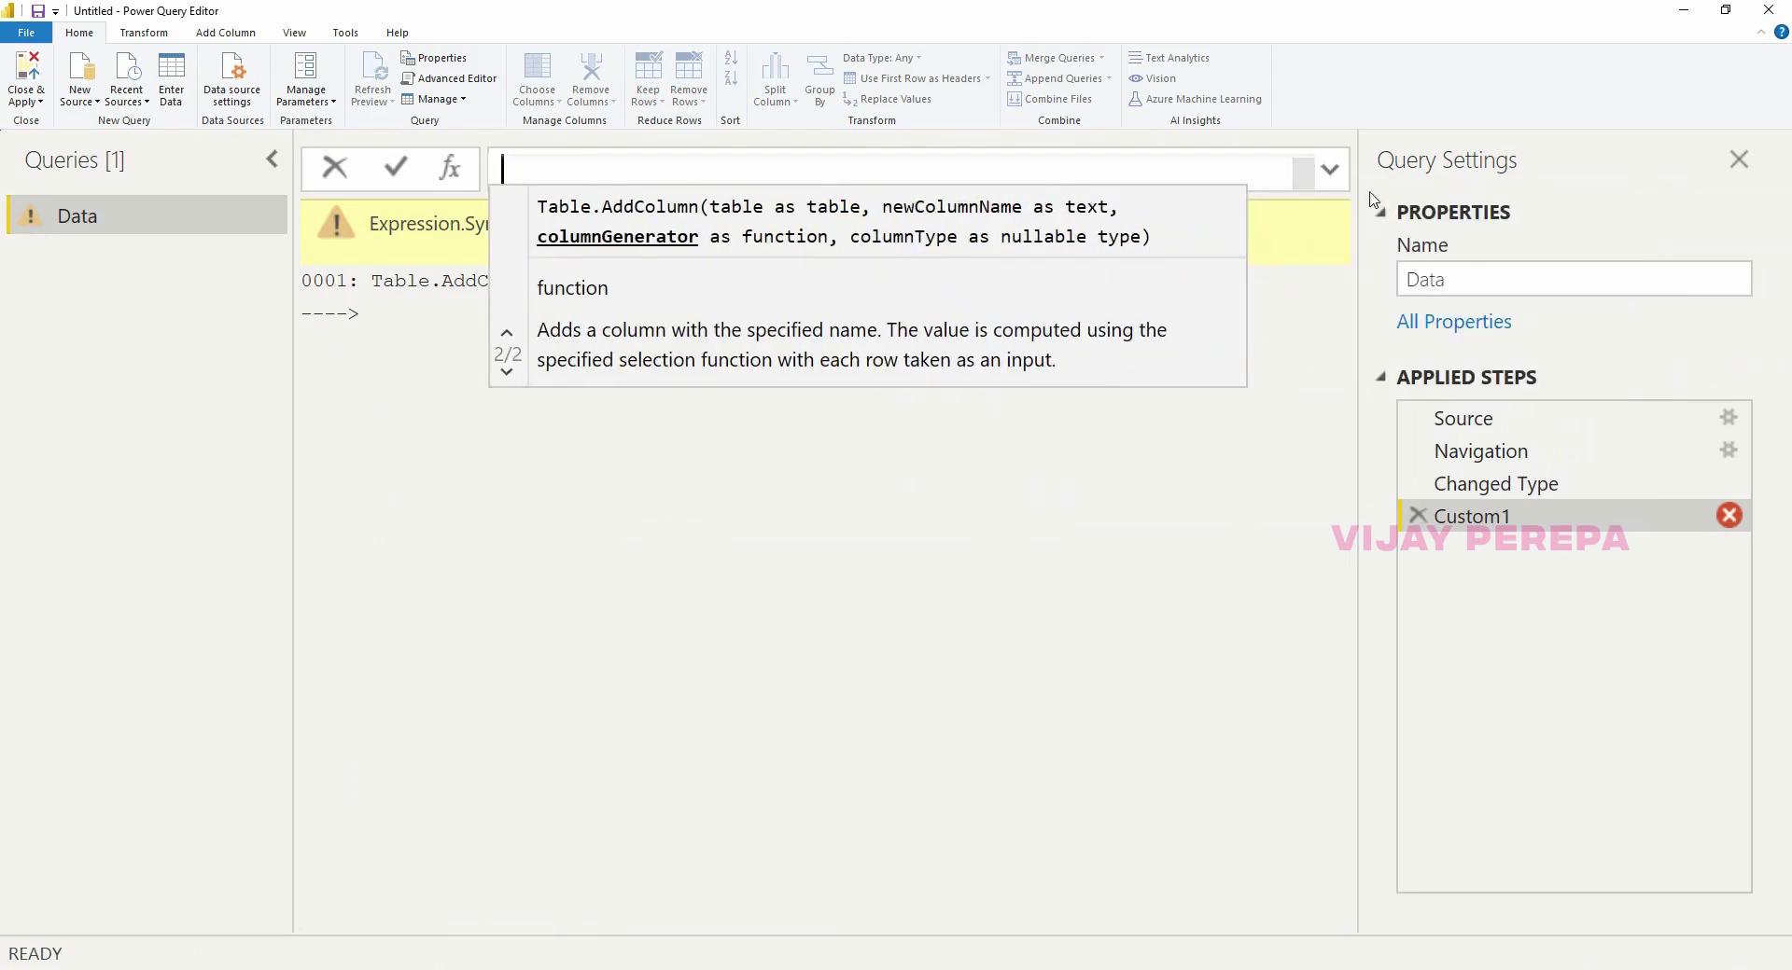
- Expand the formula and start Text.Combine with "1 " and a Text.Start on the month column
left_click(1330, 171)
left_click(1330, 171)
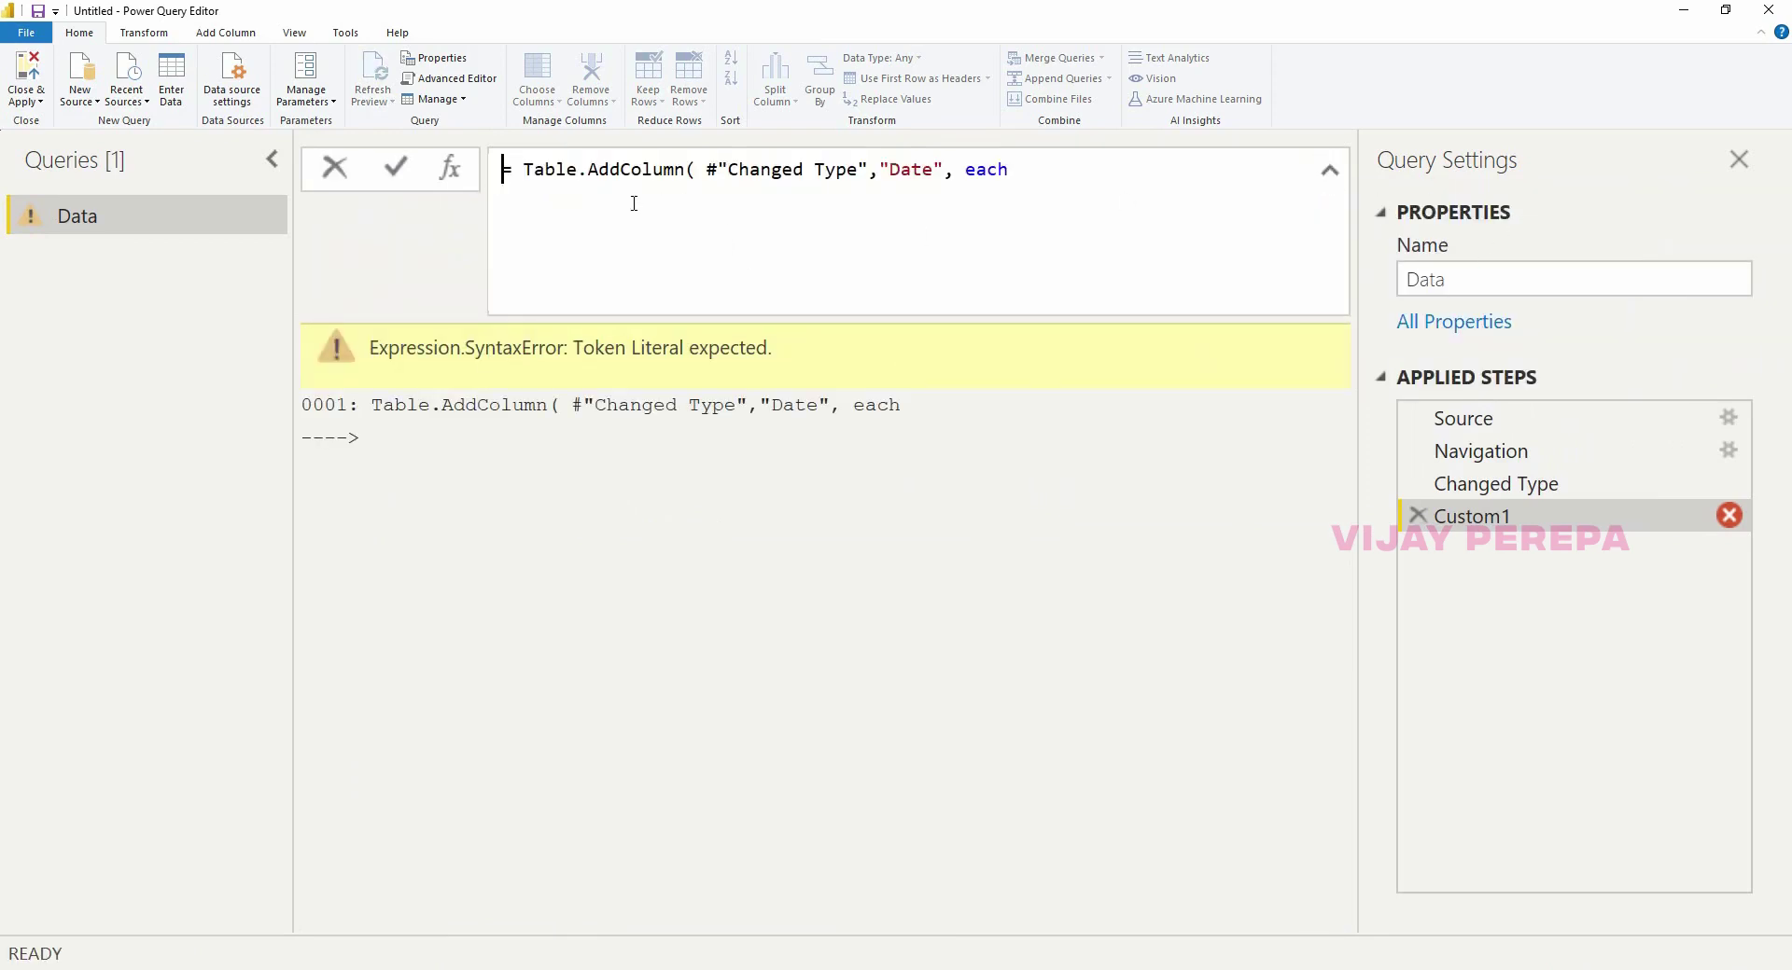
left_click(1048, 170)
key("shift+Return")
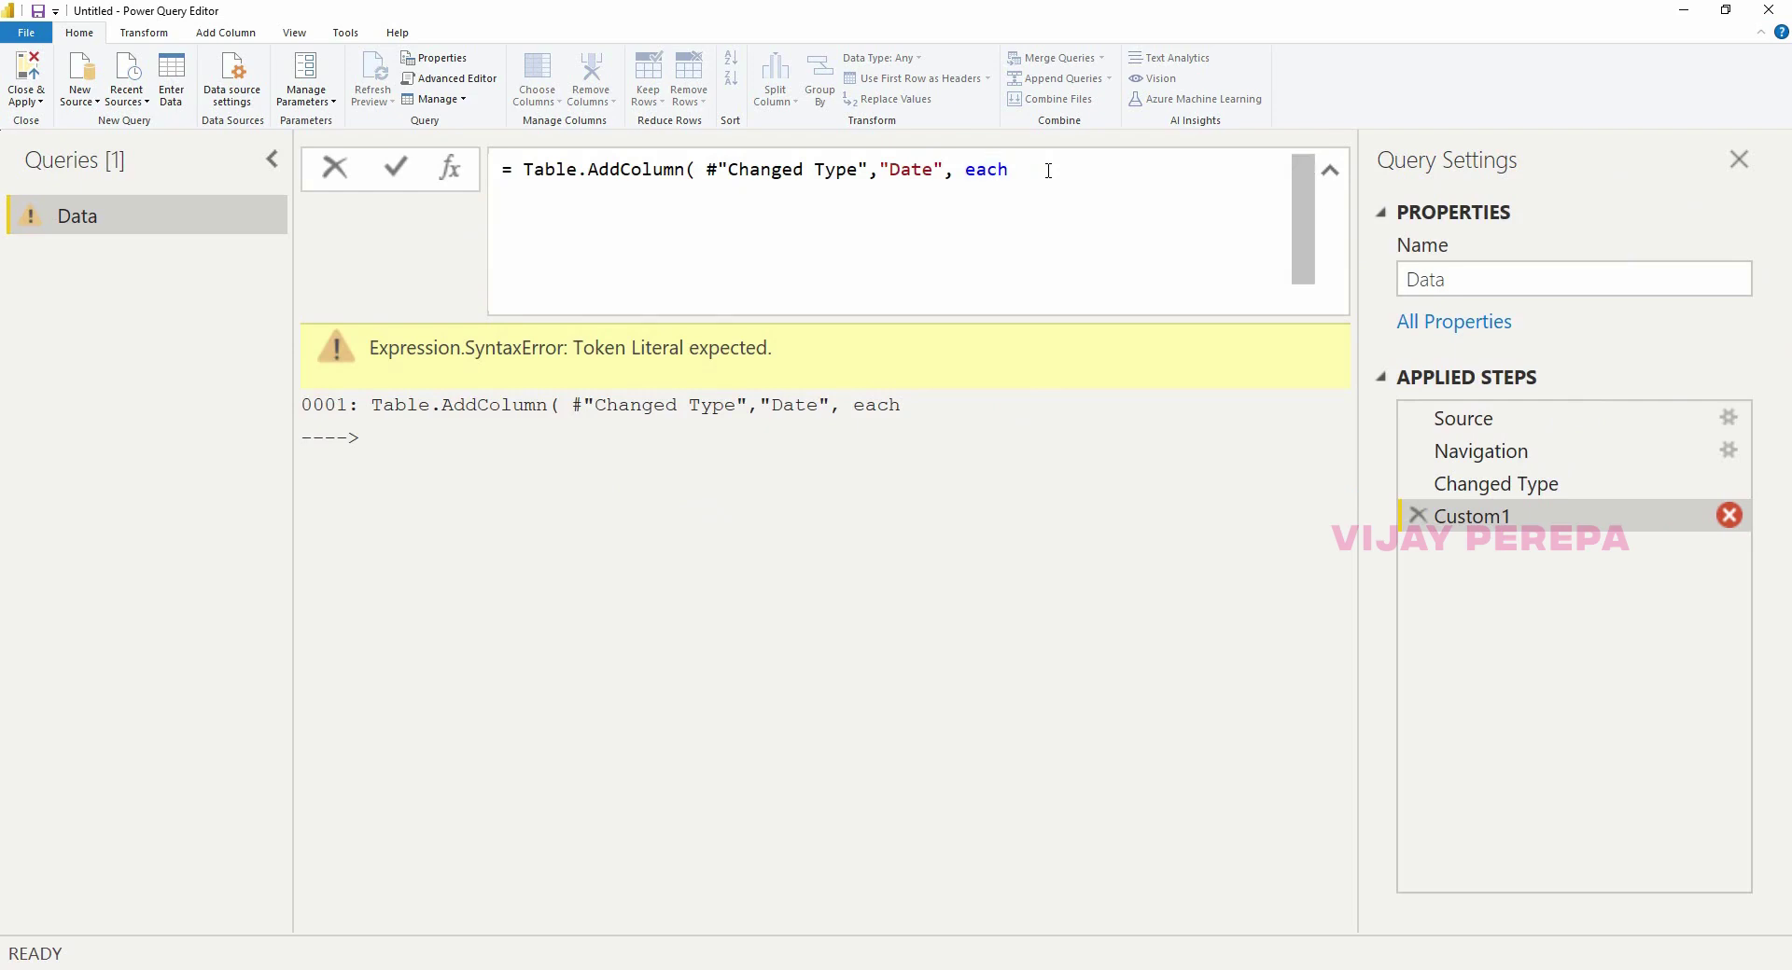
type("Text")
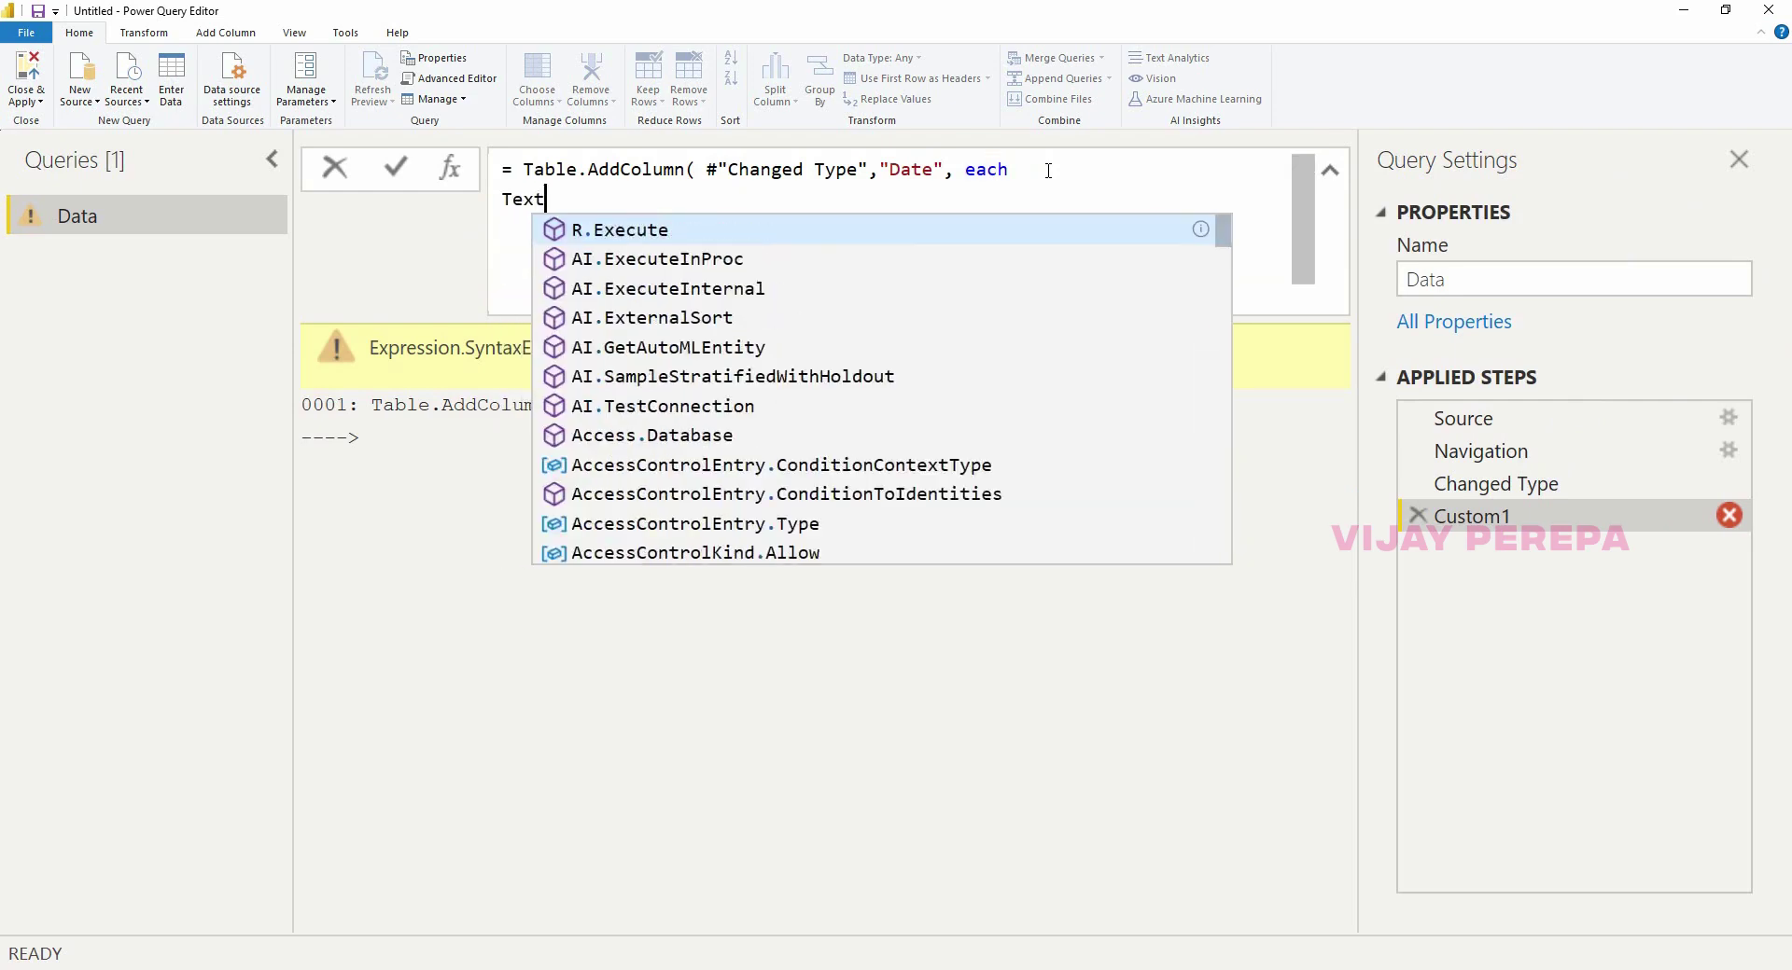
type(".Combi")
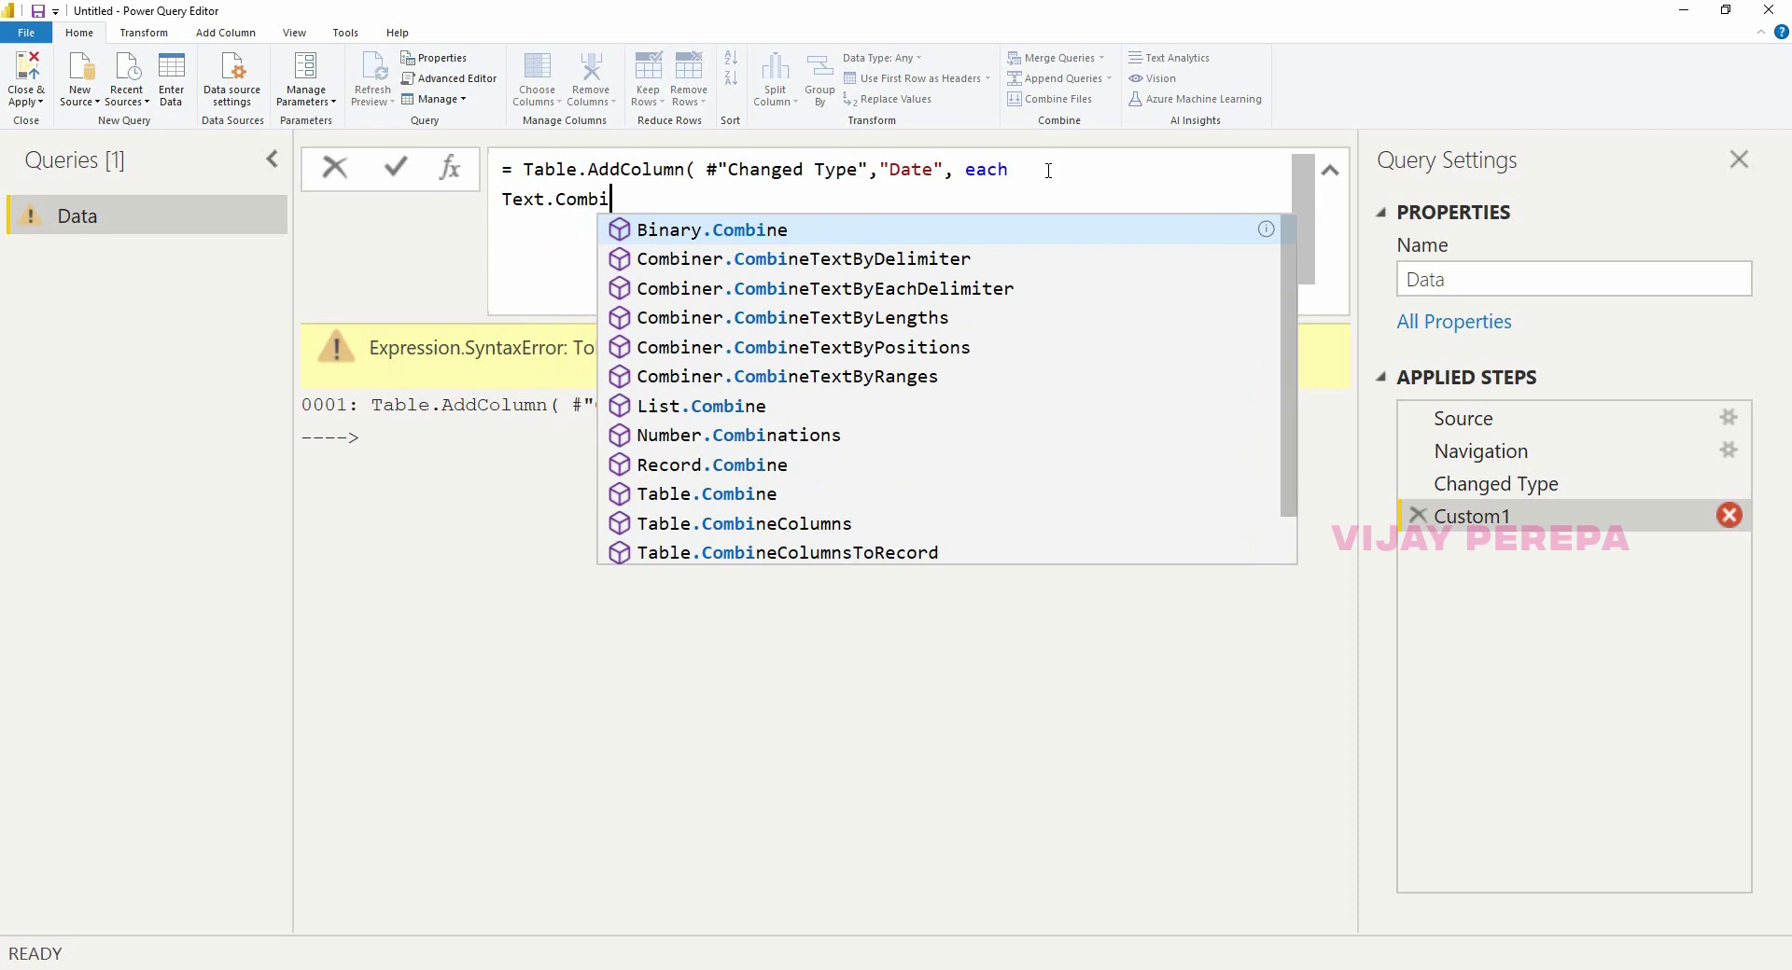
type("ne(")
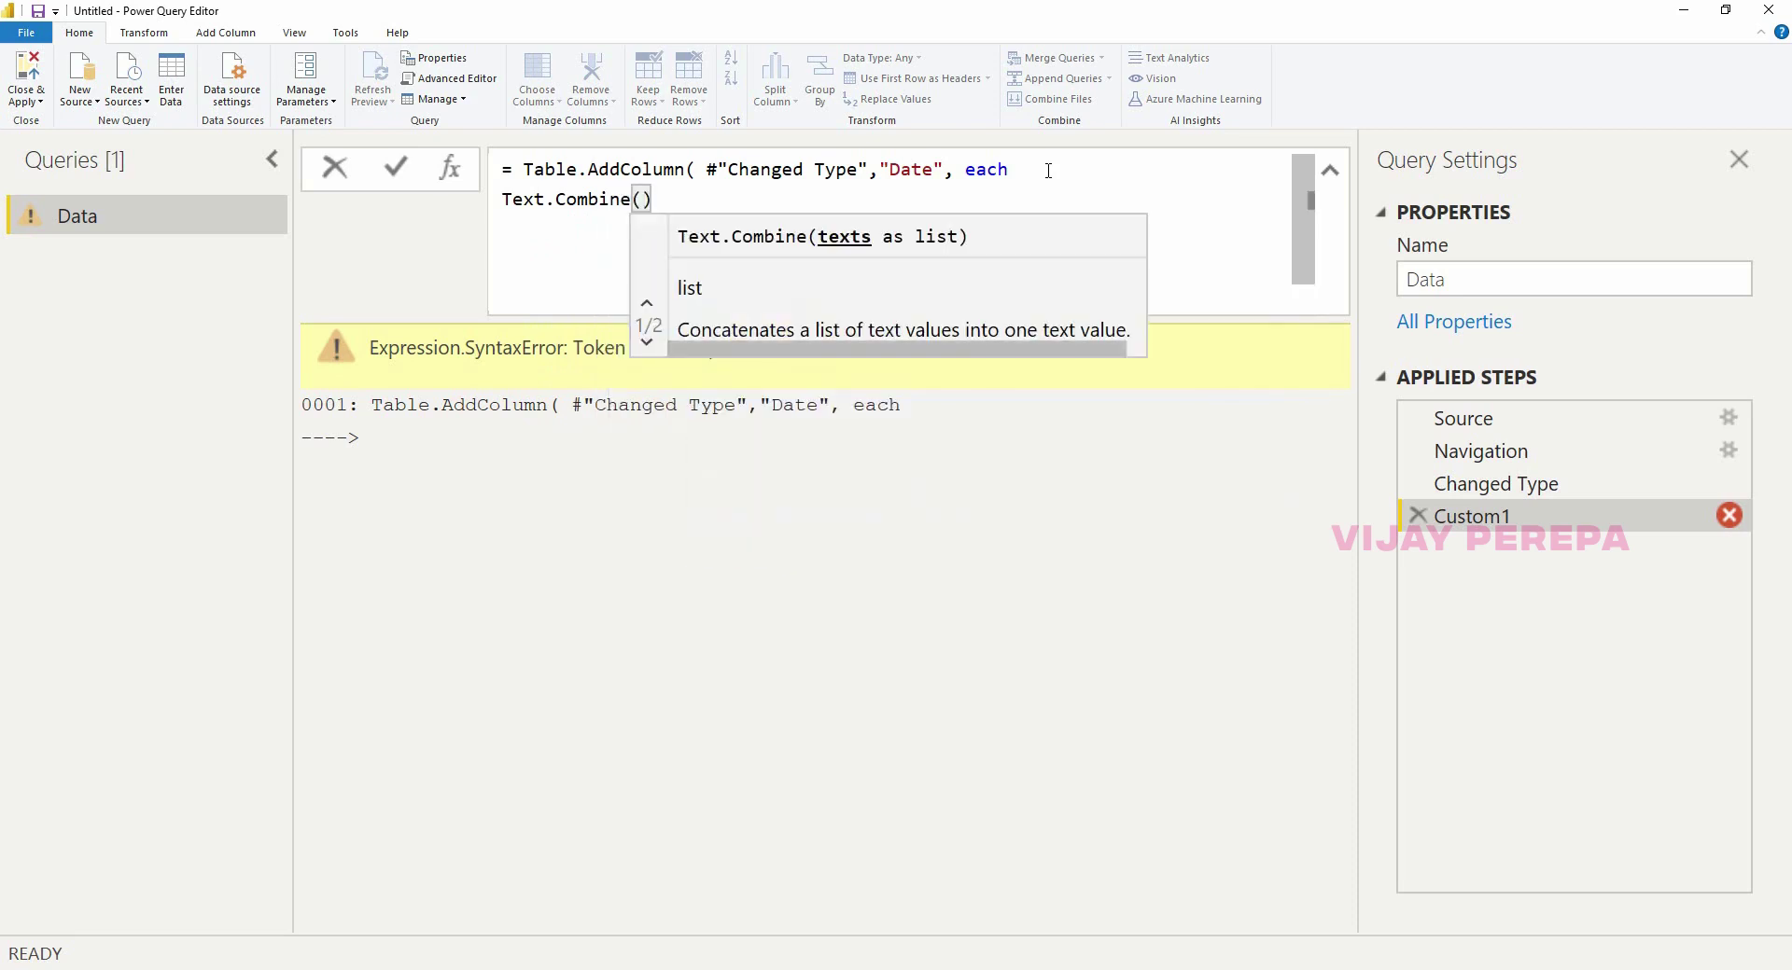
type("{")
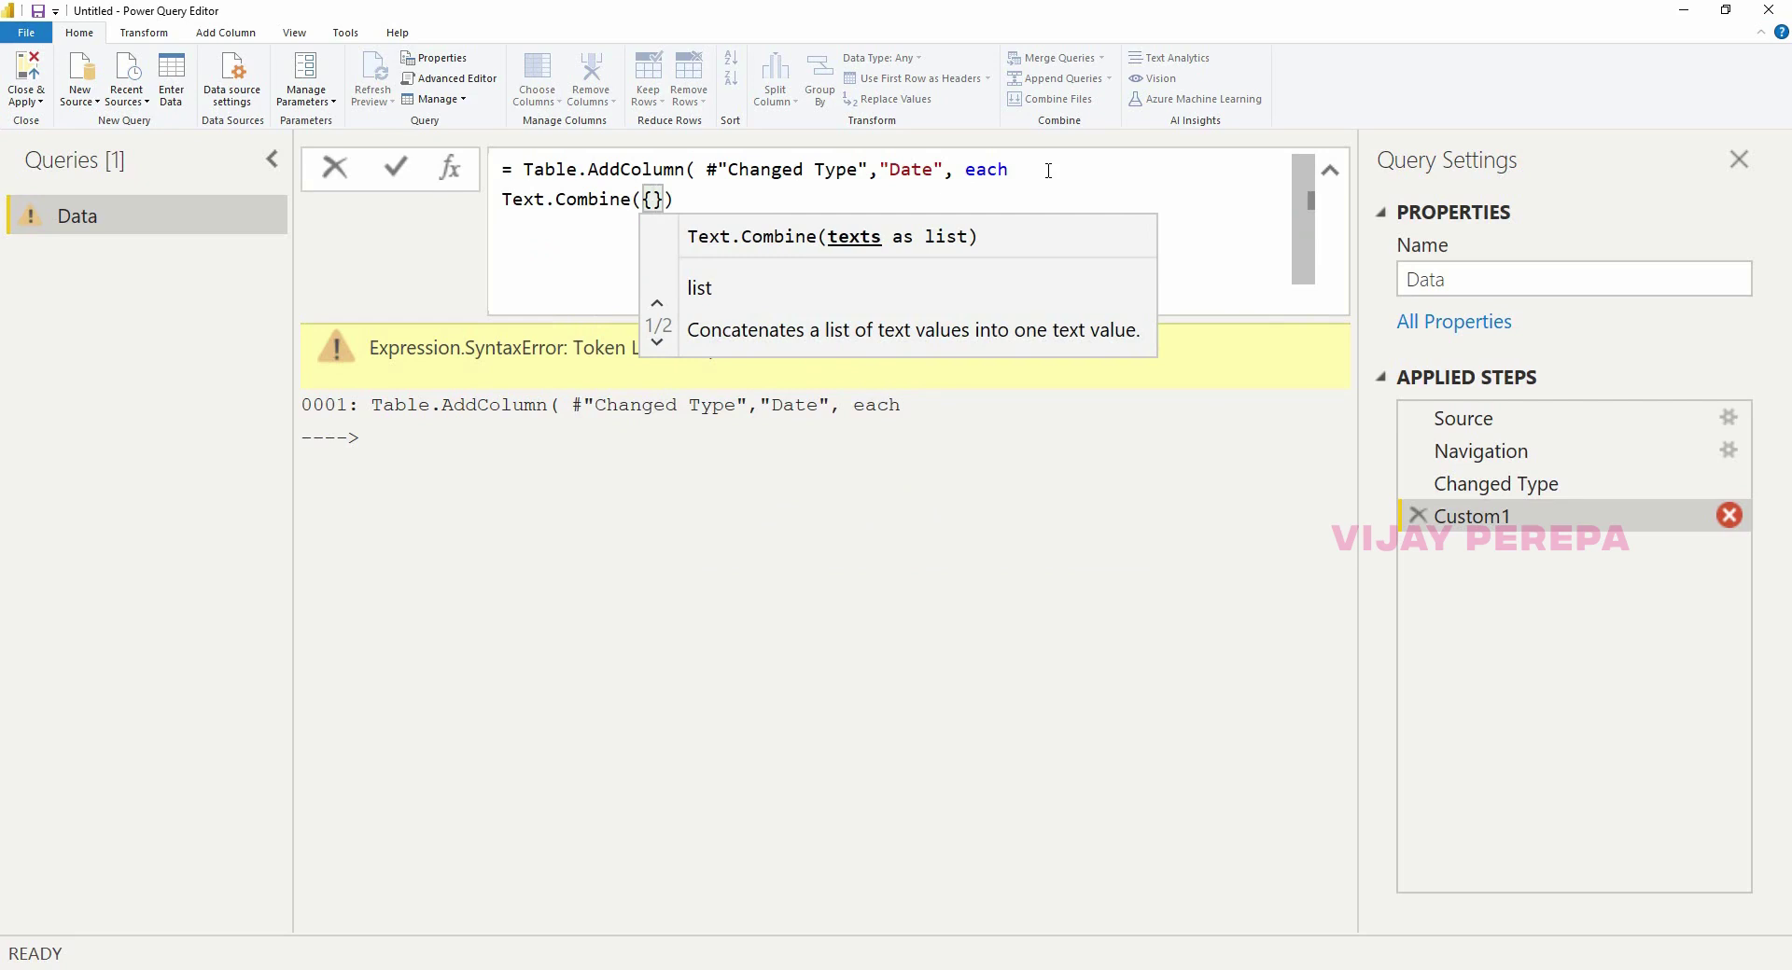
type("\"")
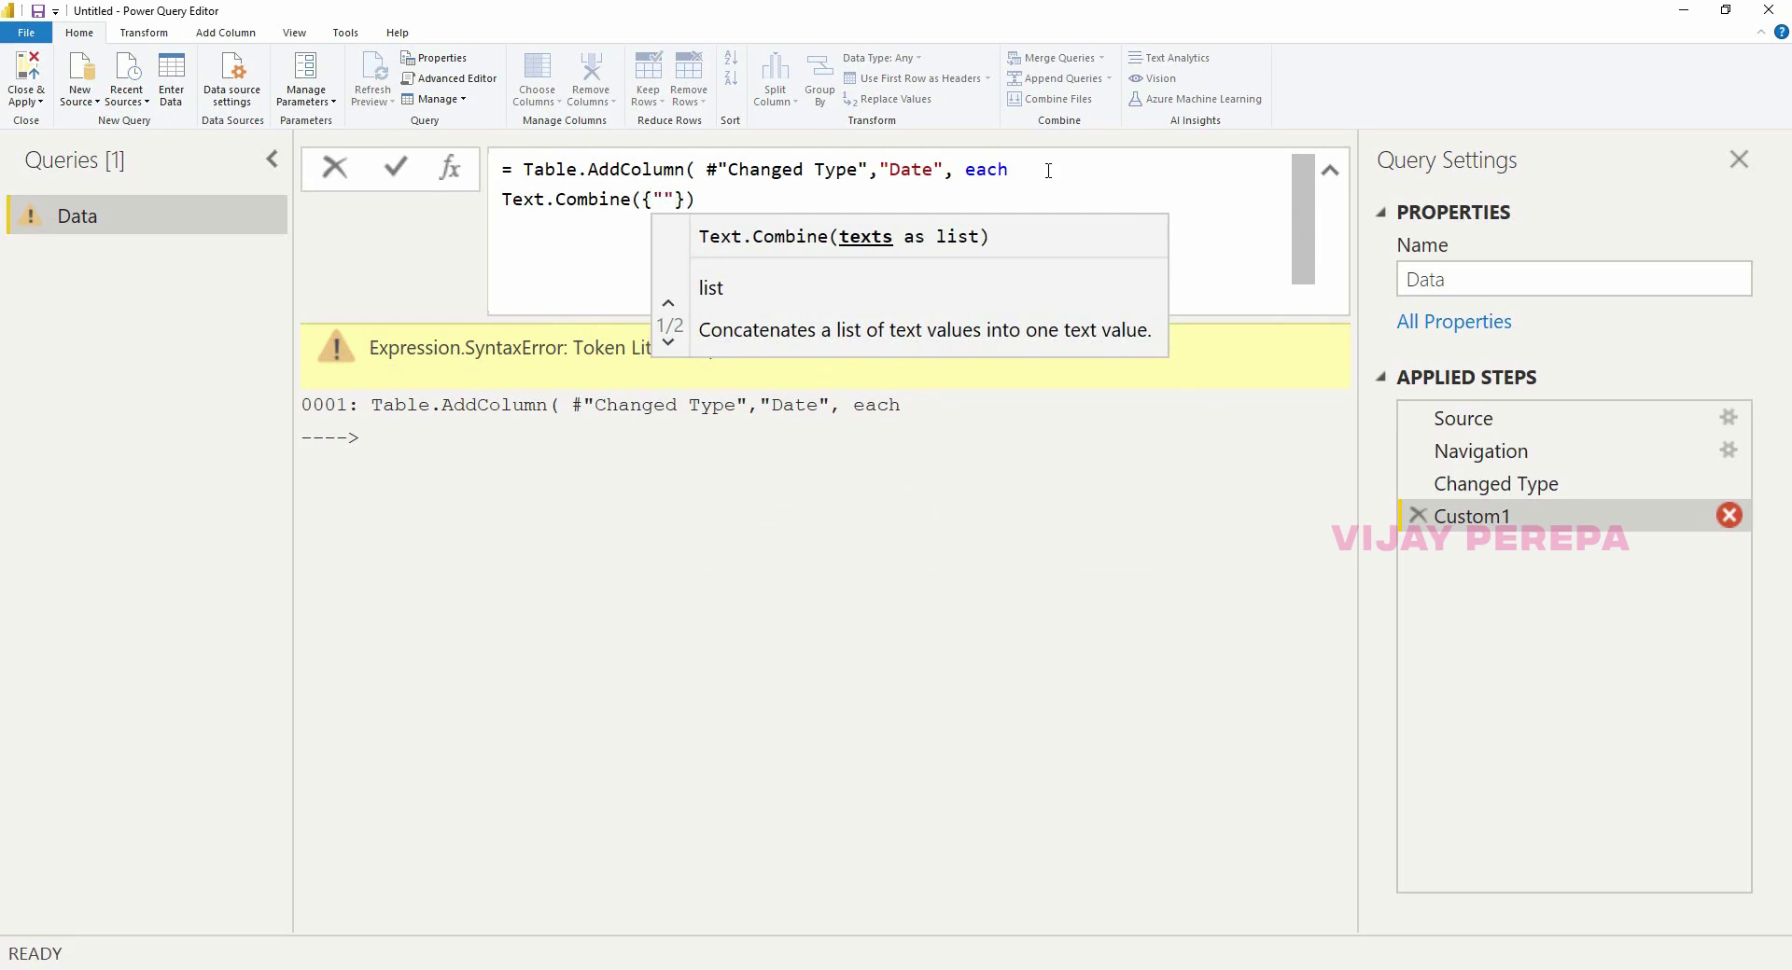
type("1")
key("Right")
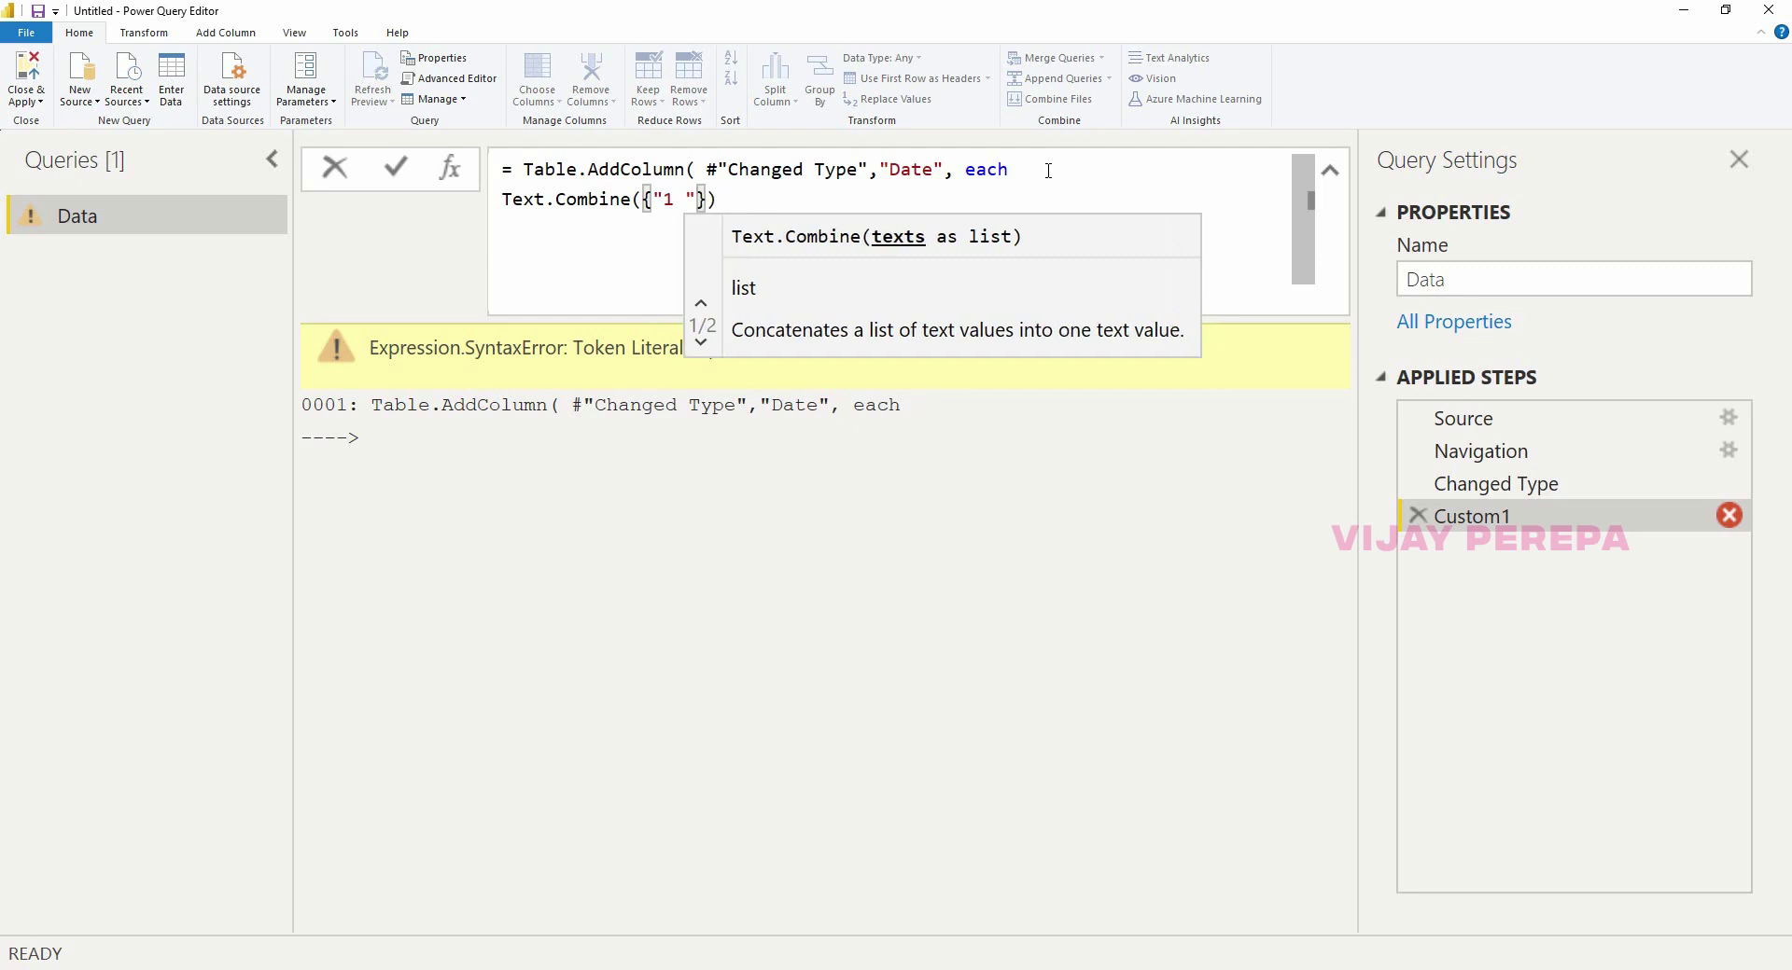
type(",")
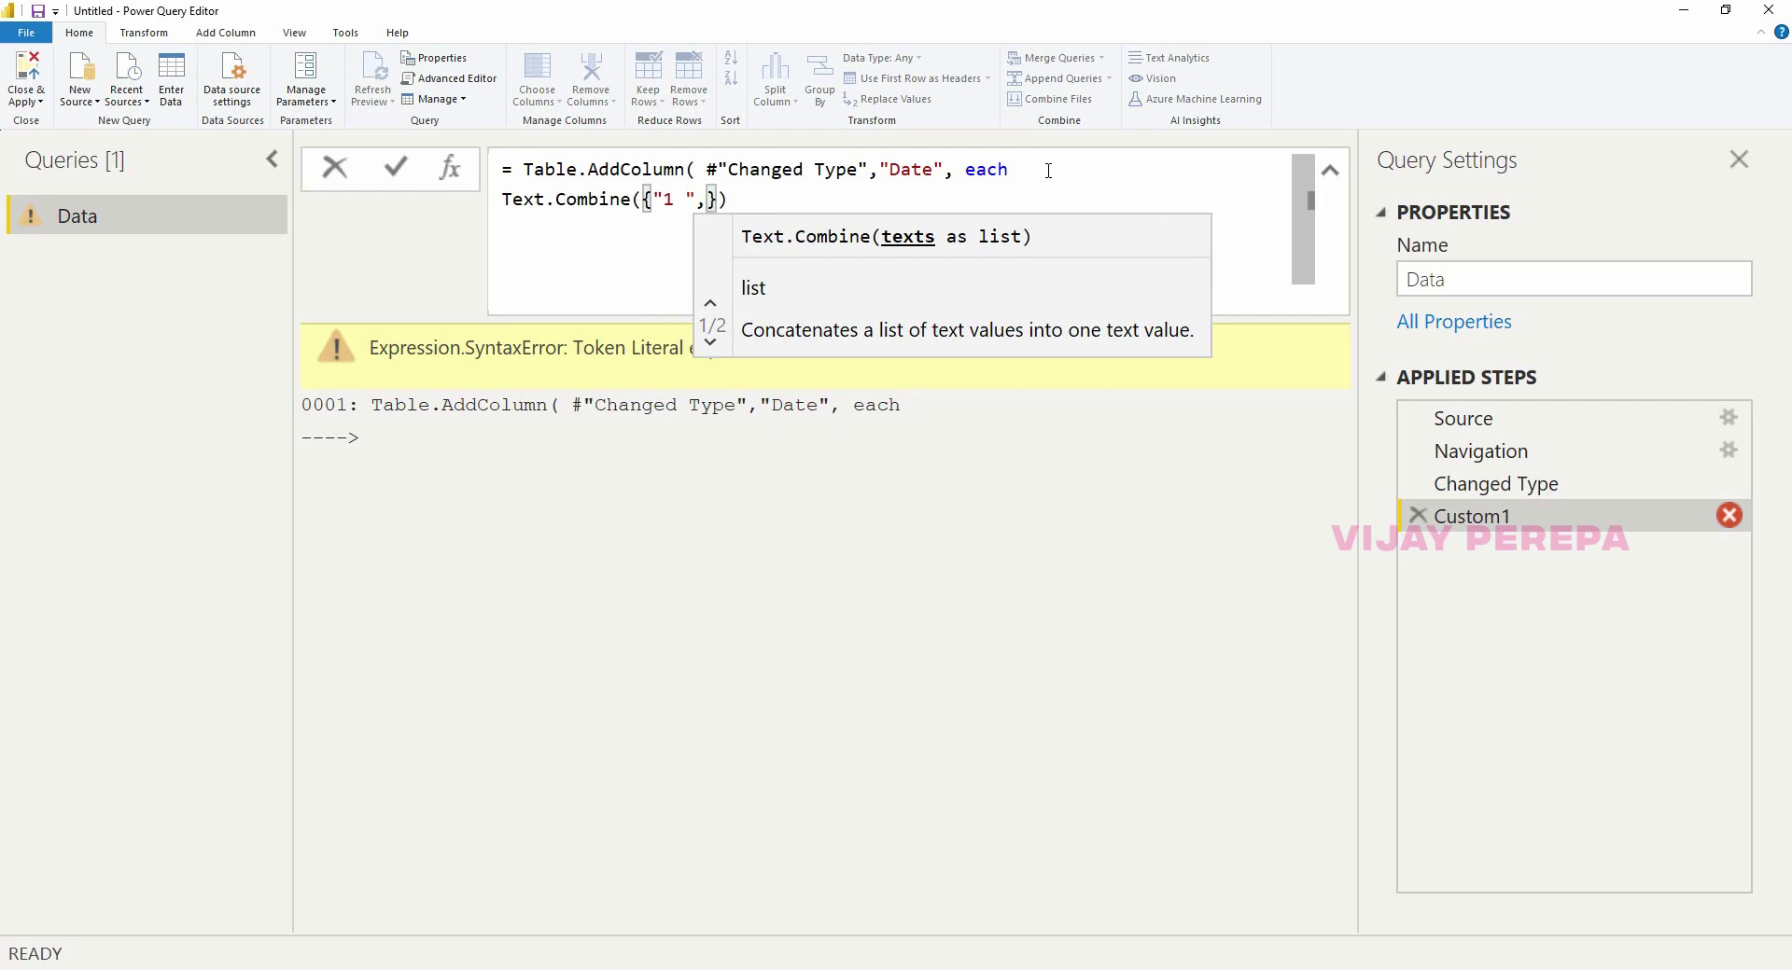
type("Text.St")
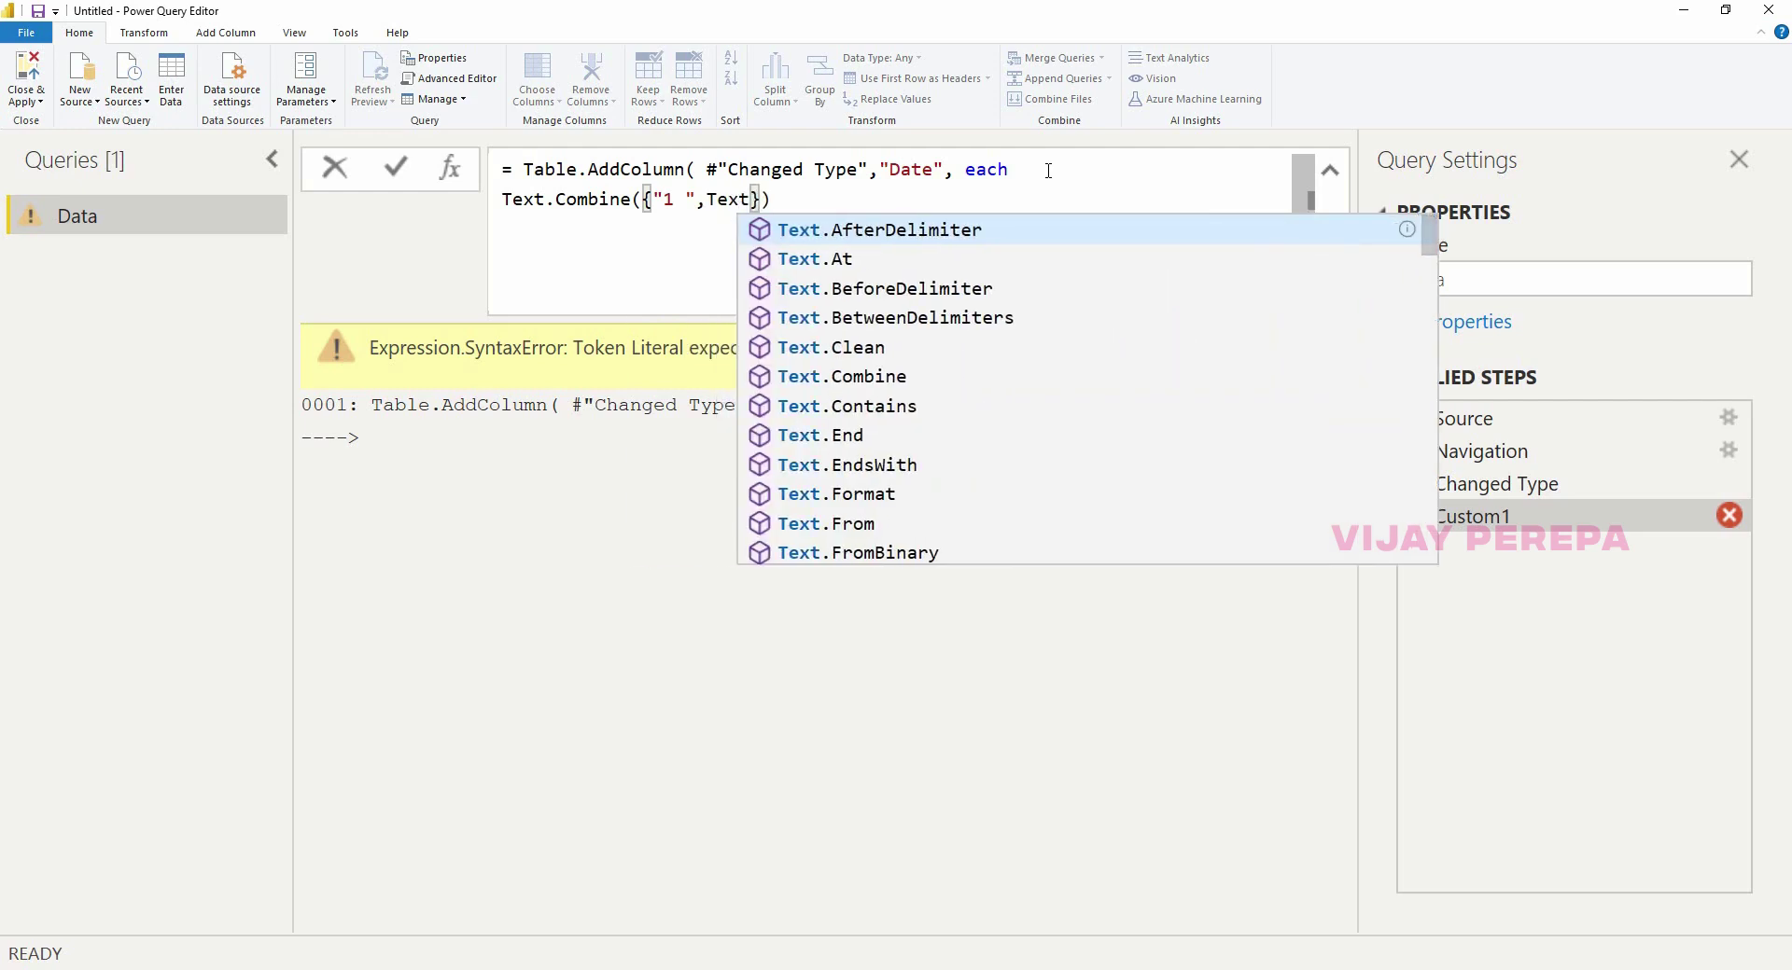
type("art")
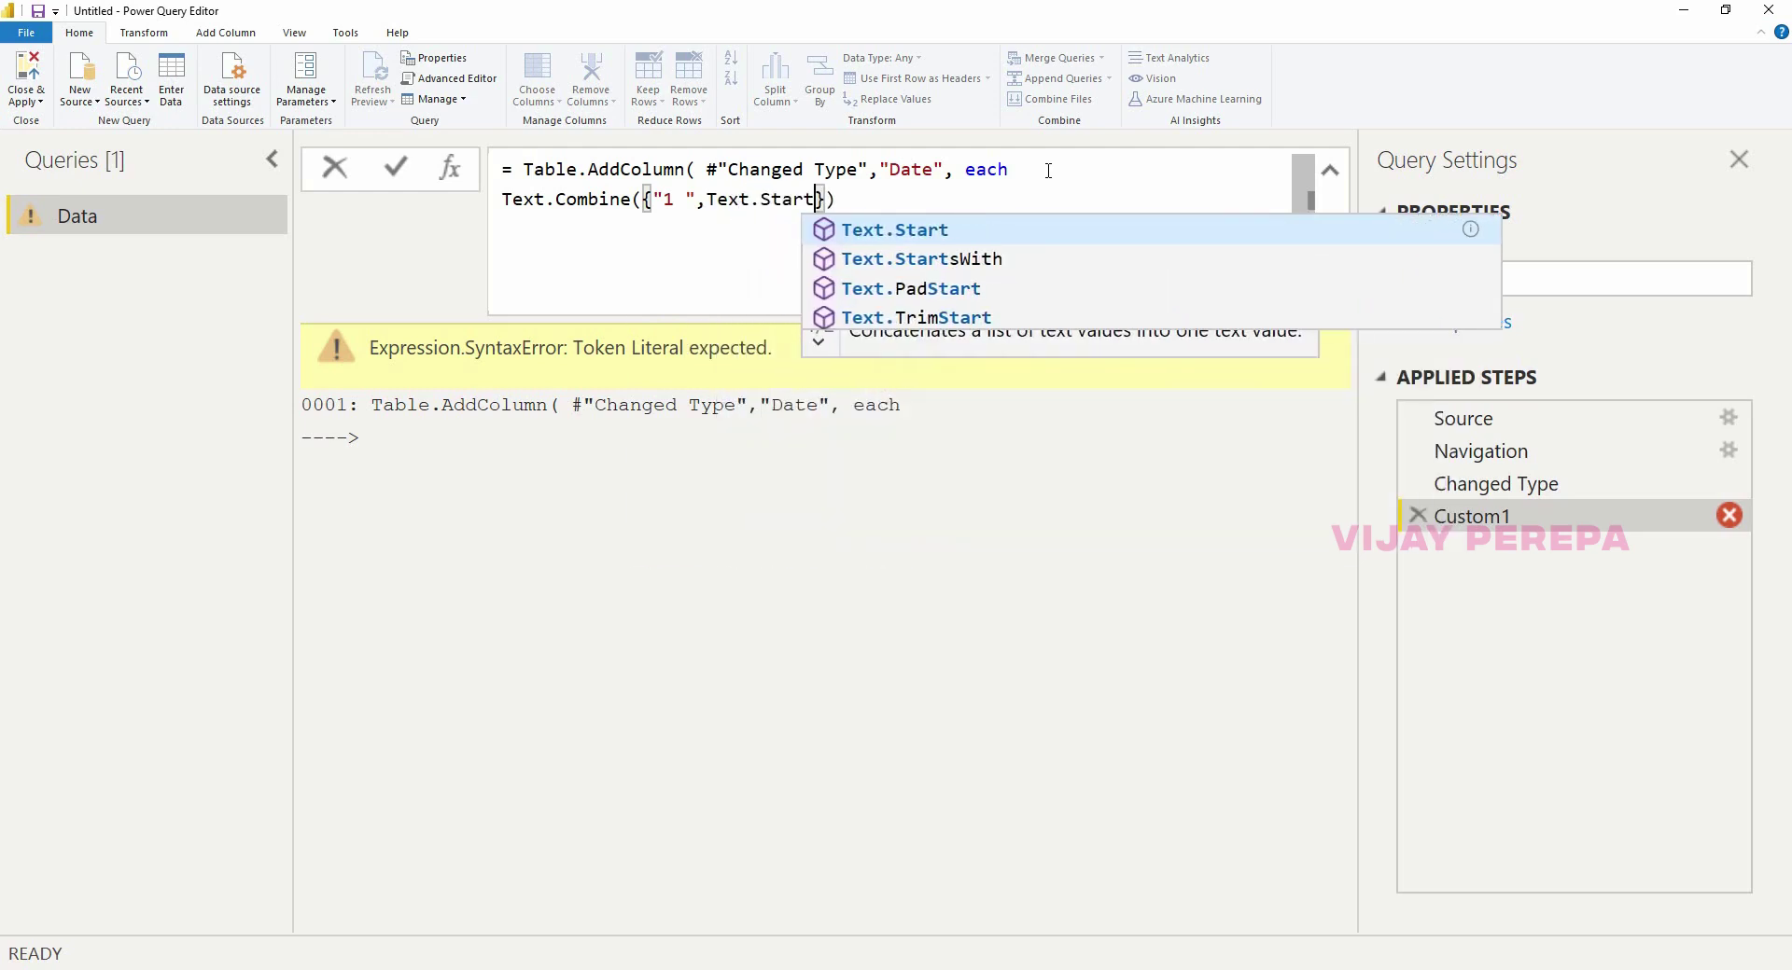
type("(")
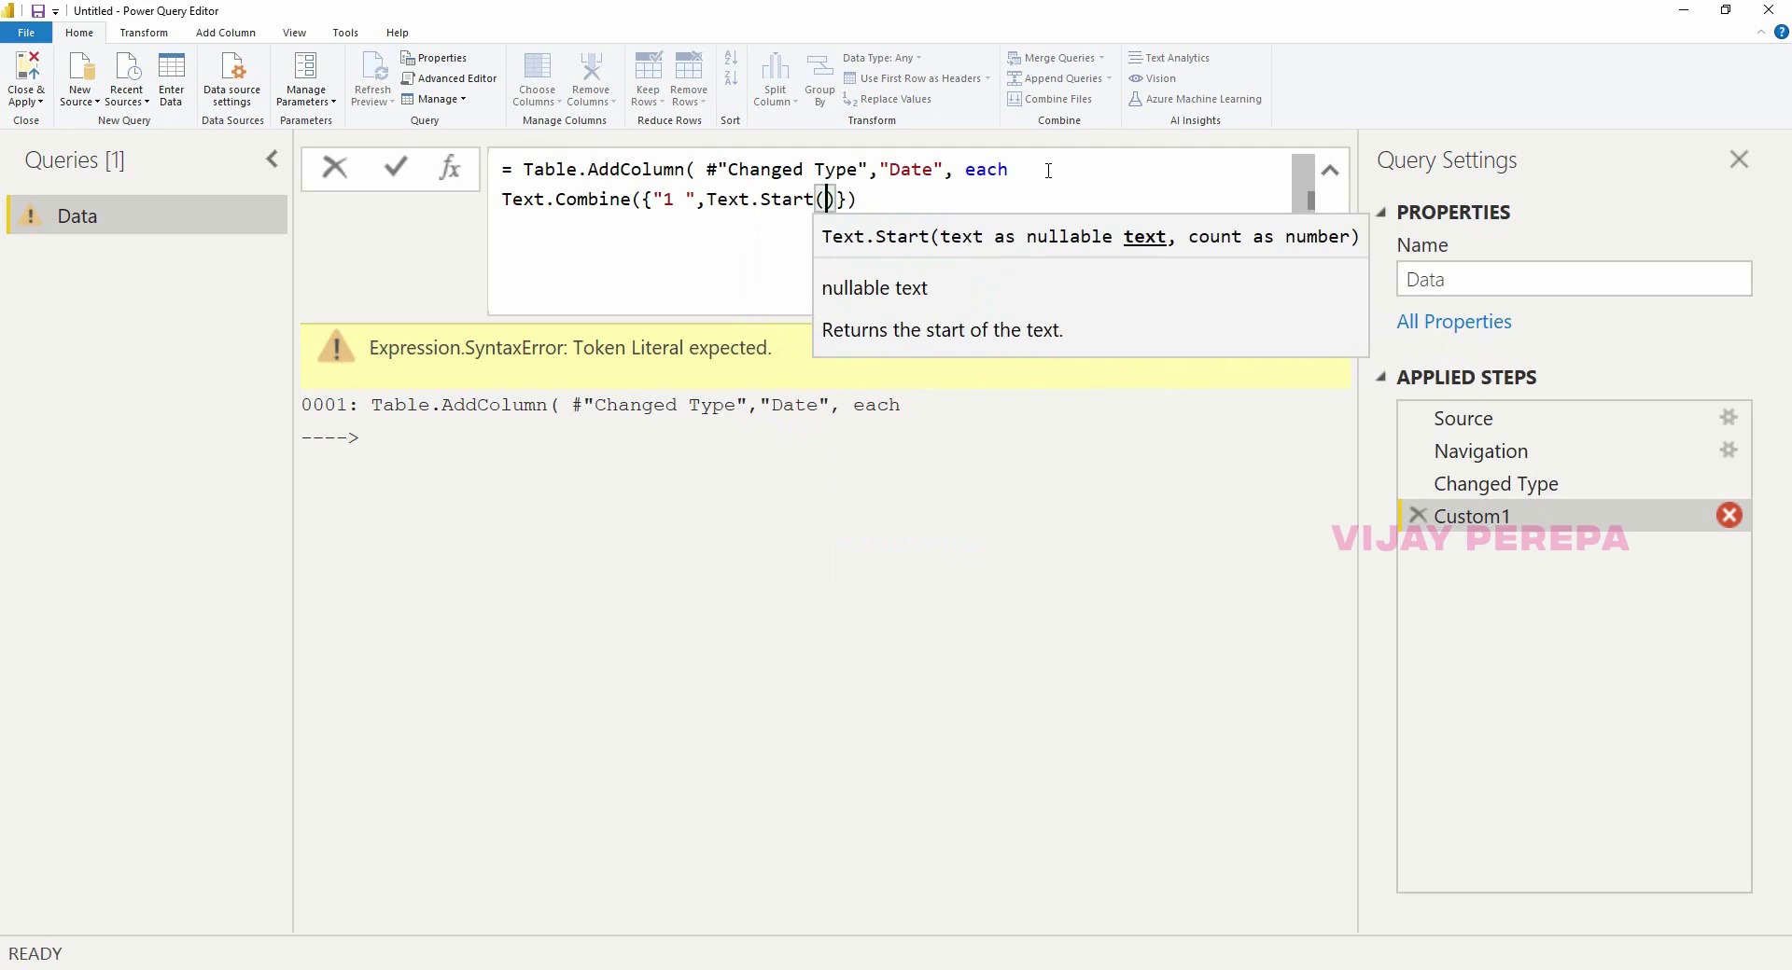
type("[Mo")
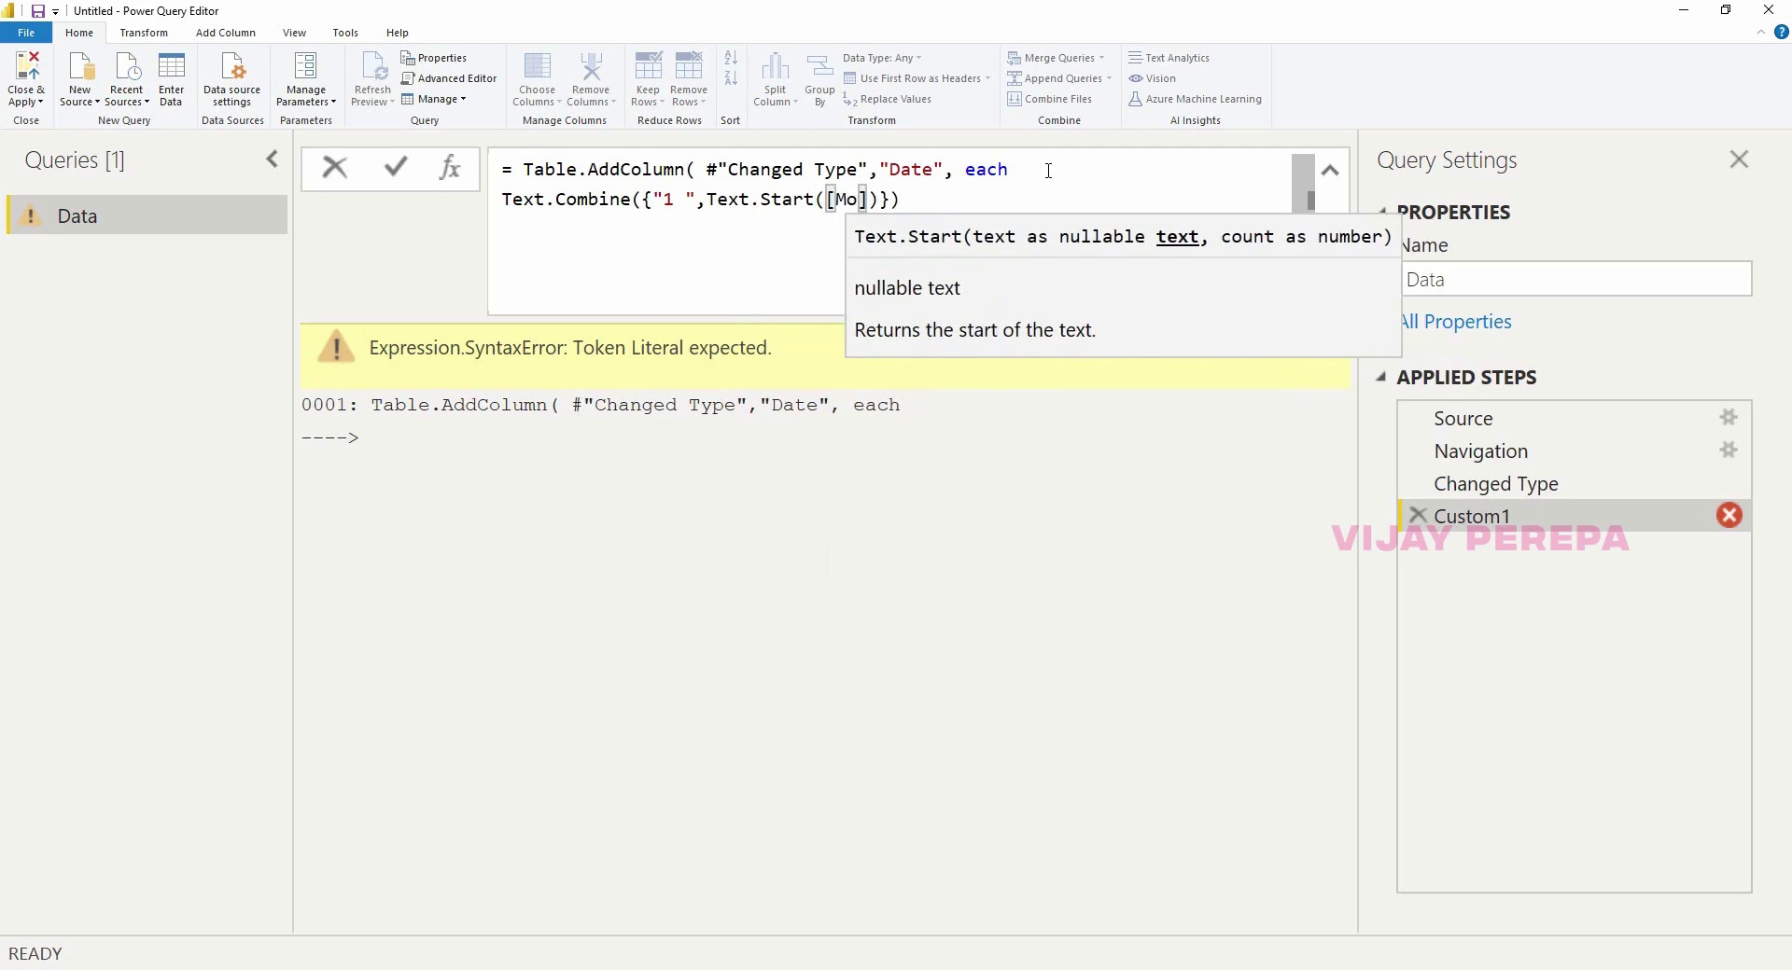
type("mth")
- Fix the misspelled column reference to MonthYear after checking the name in Excel
key("BackSpace")
key("BackSpace")
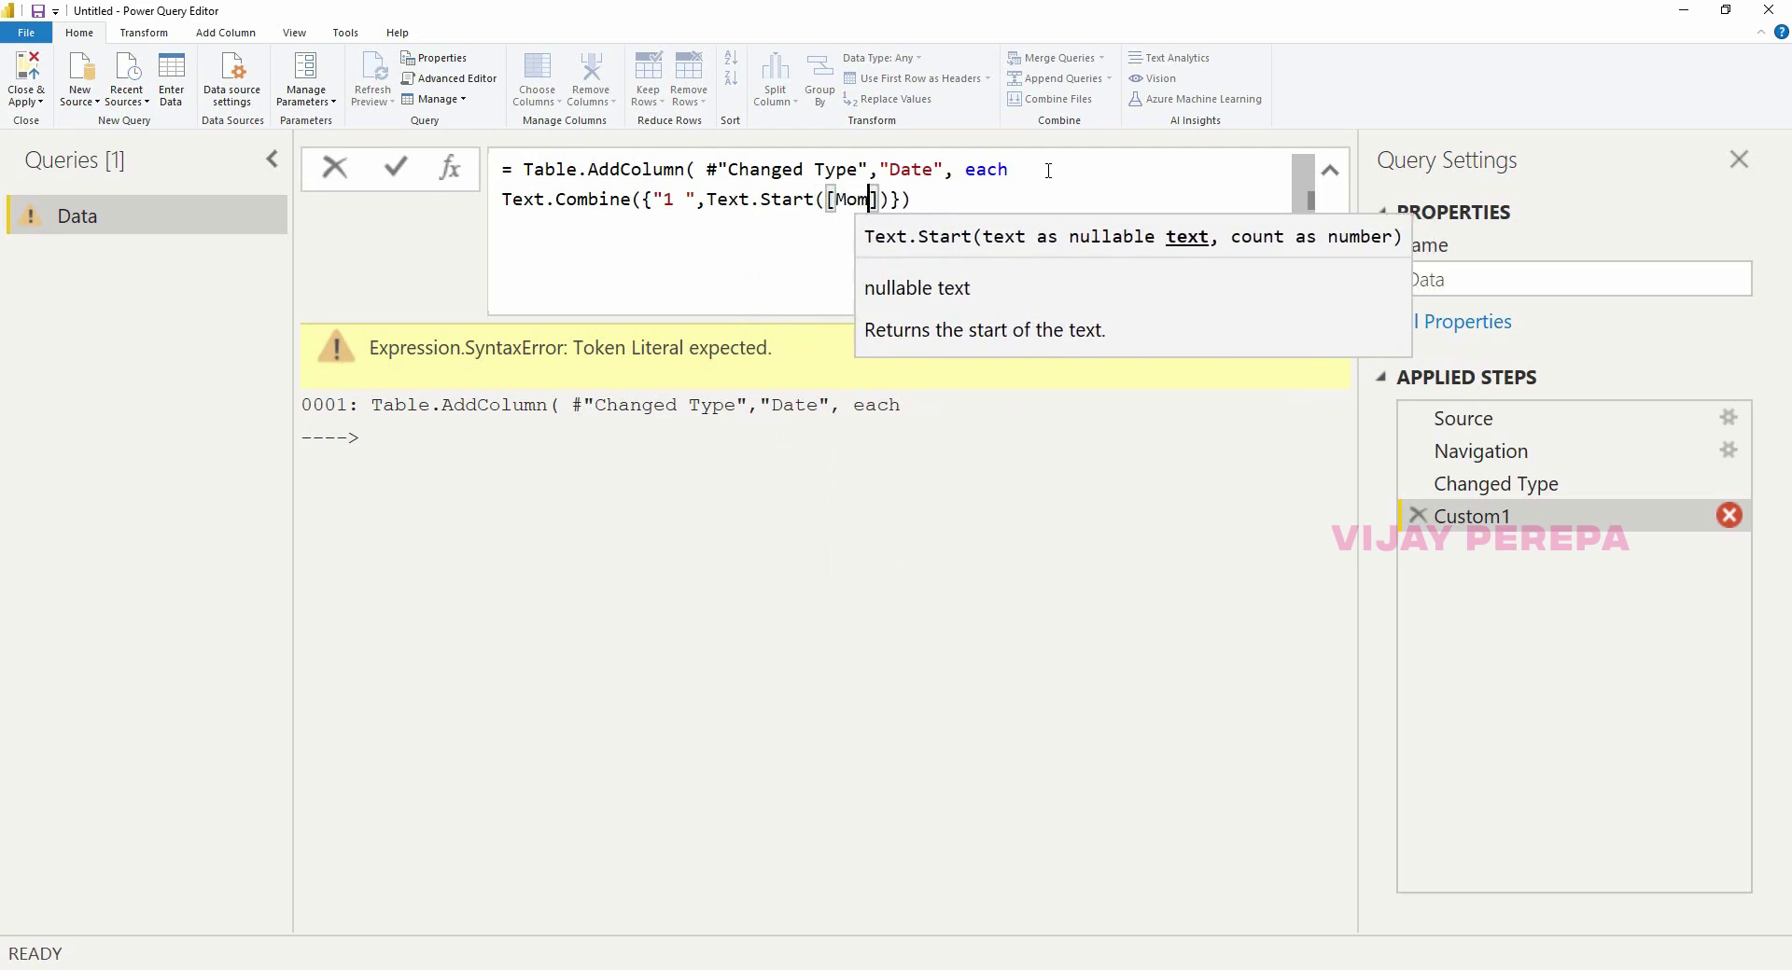
key("BackSpace")
type("n")
key("alt+Tab")
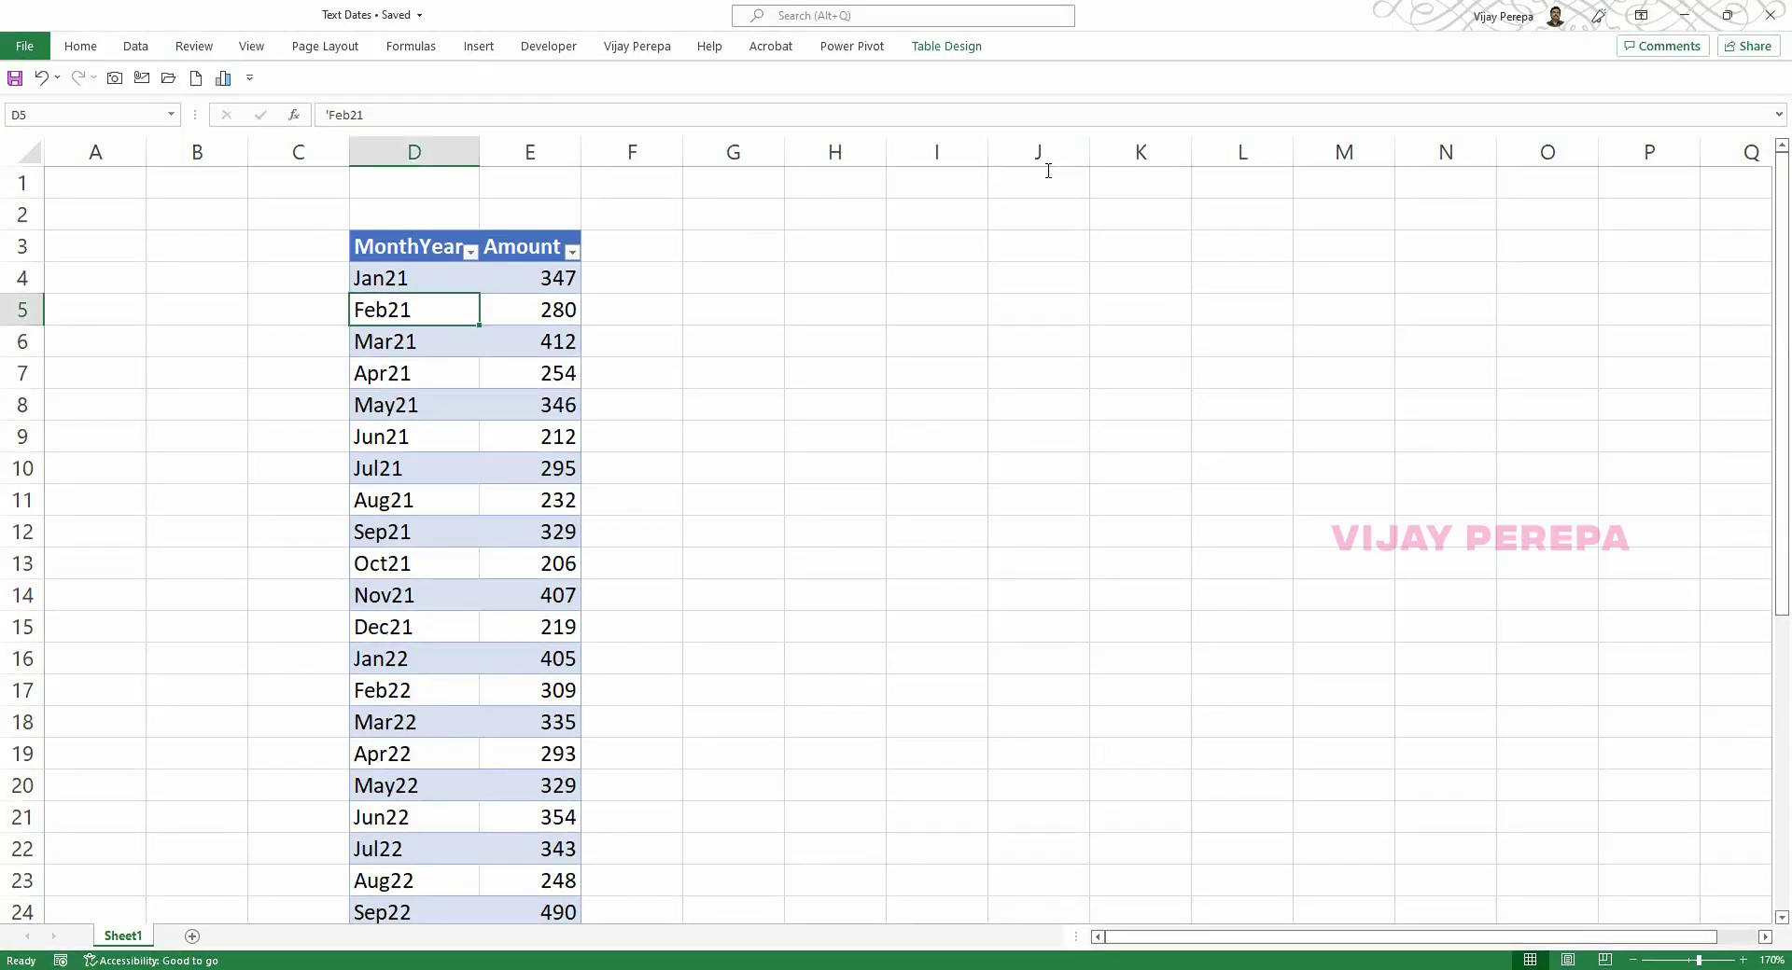
key("alt+Tab")
left_click(875, 198)
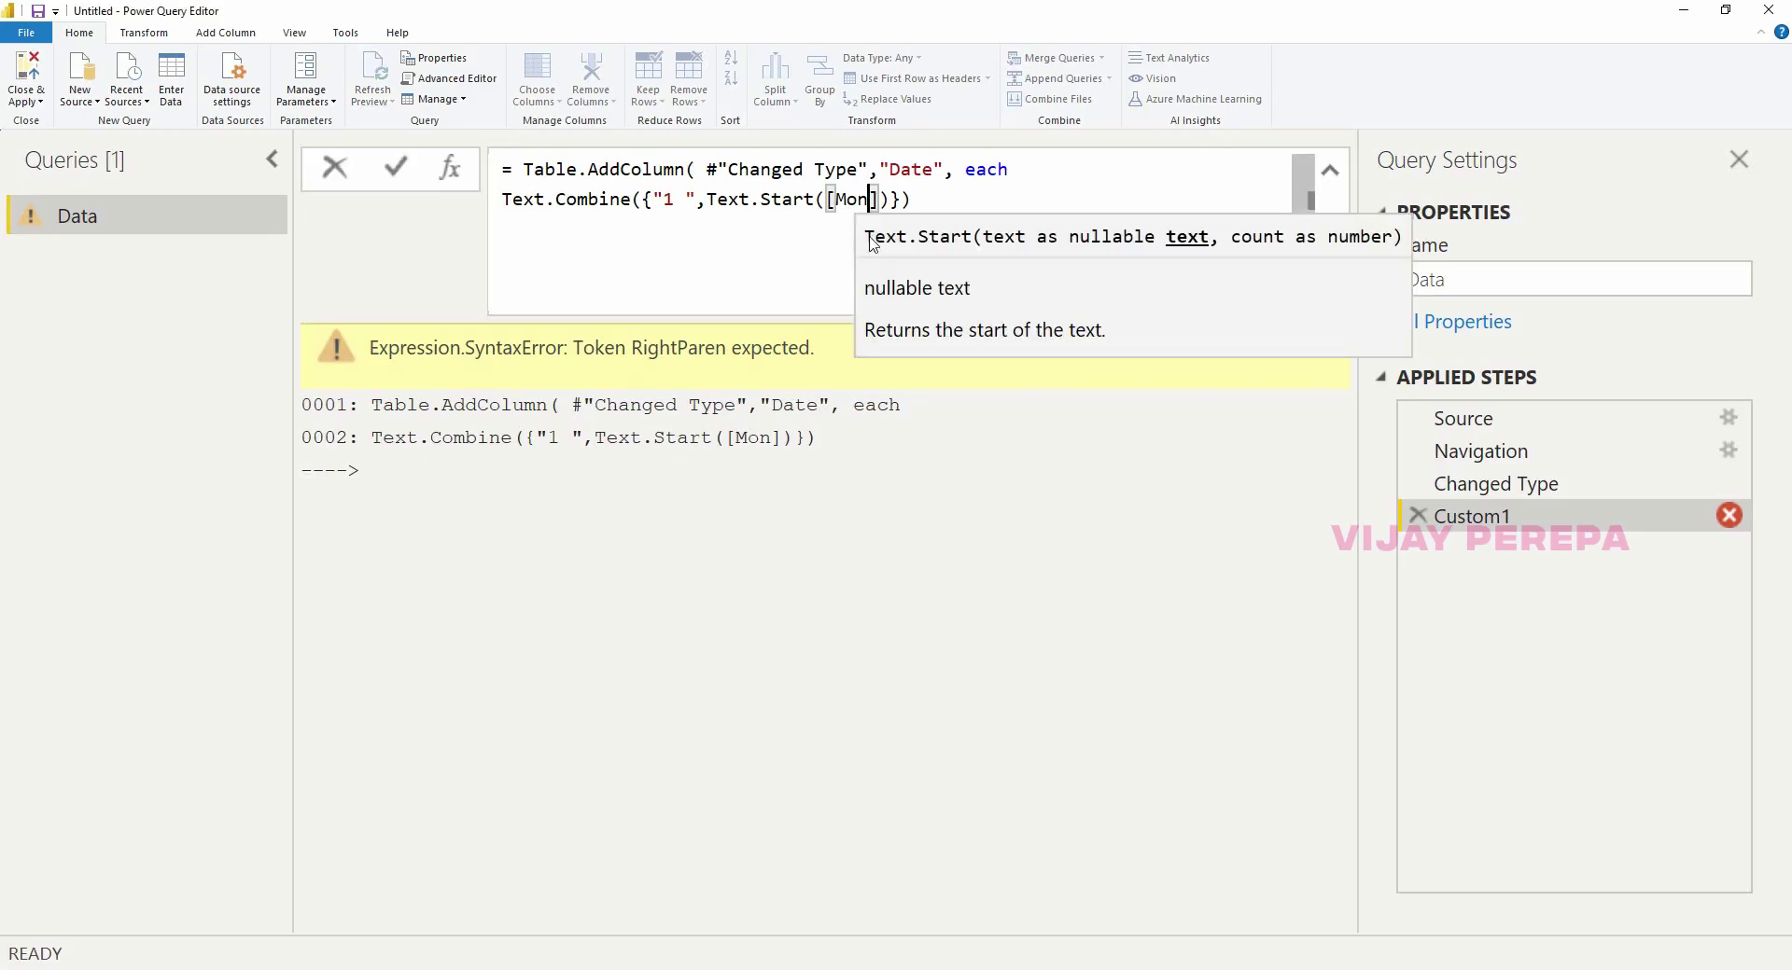
type("thYear")
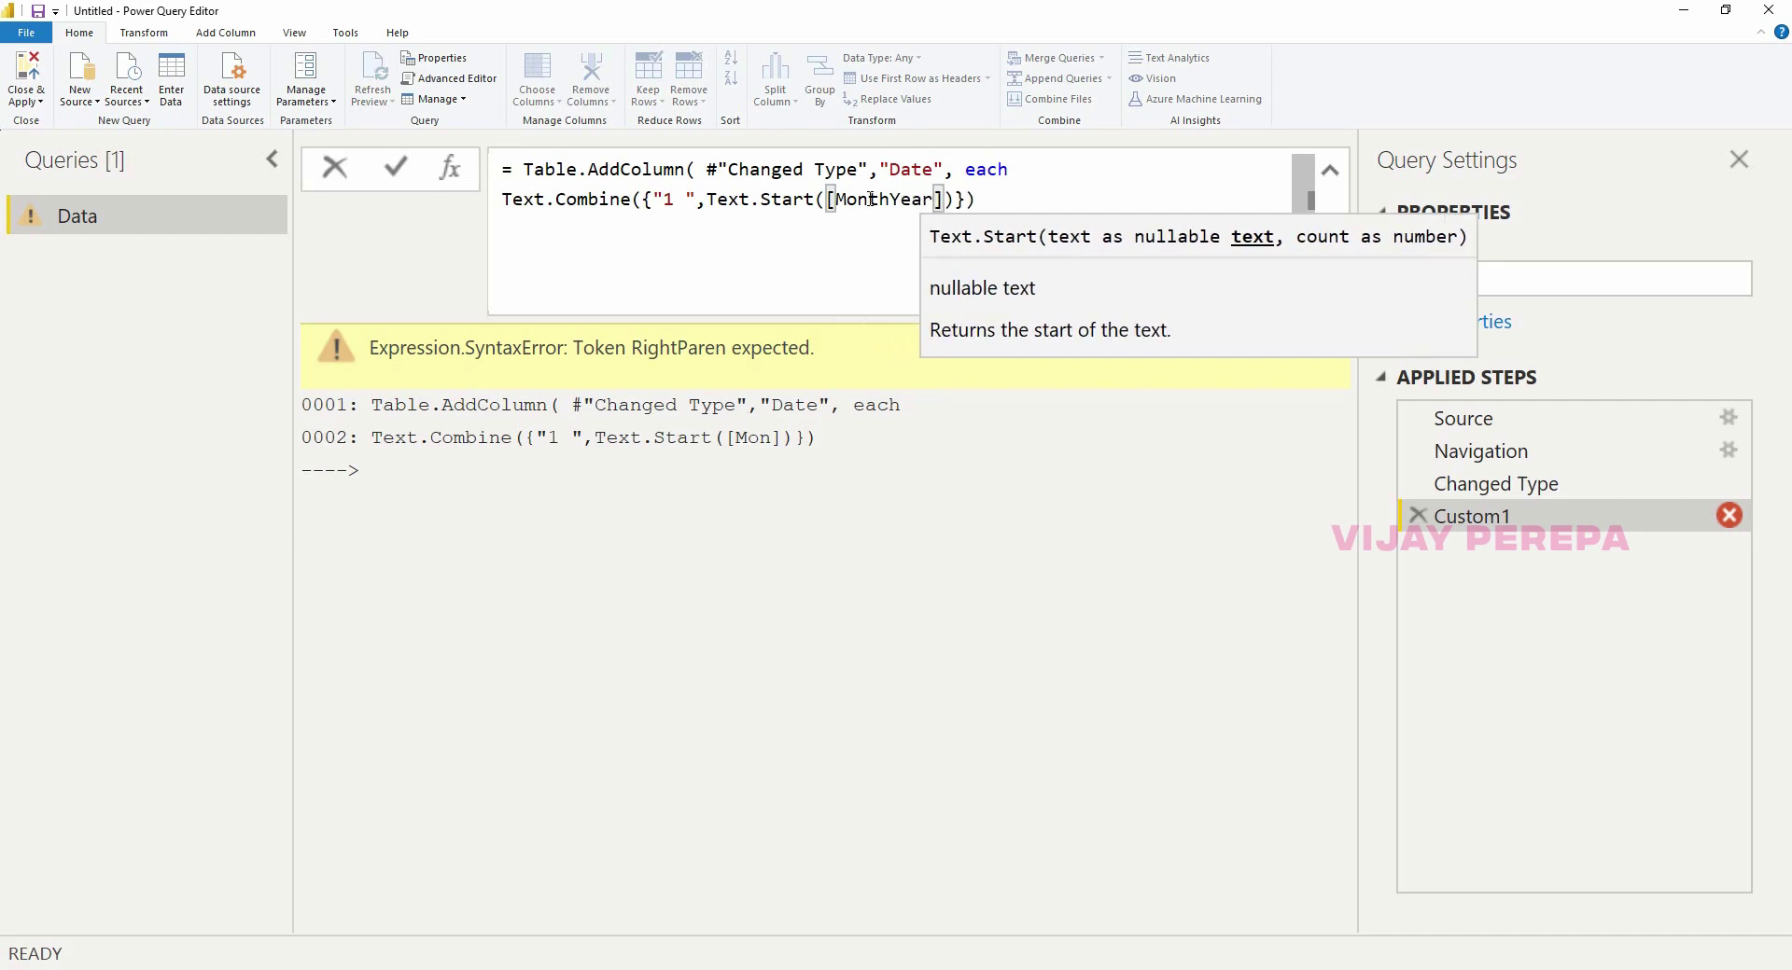
- Complete Text.Start([MonthYear],3) and add the "20 " text item
key("Right")
key("Right")
key("Right")
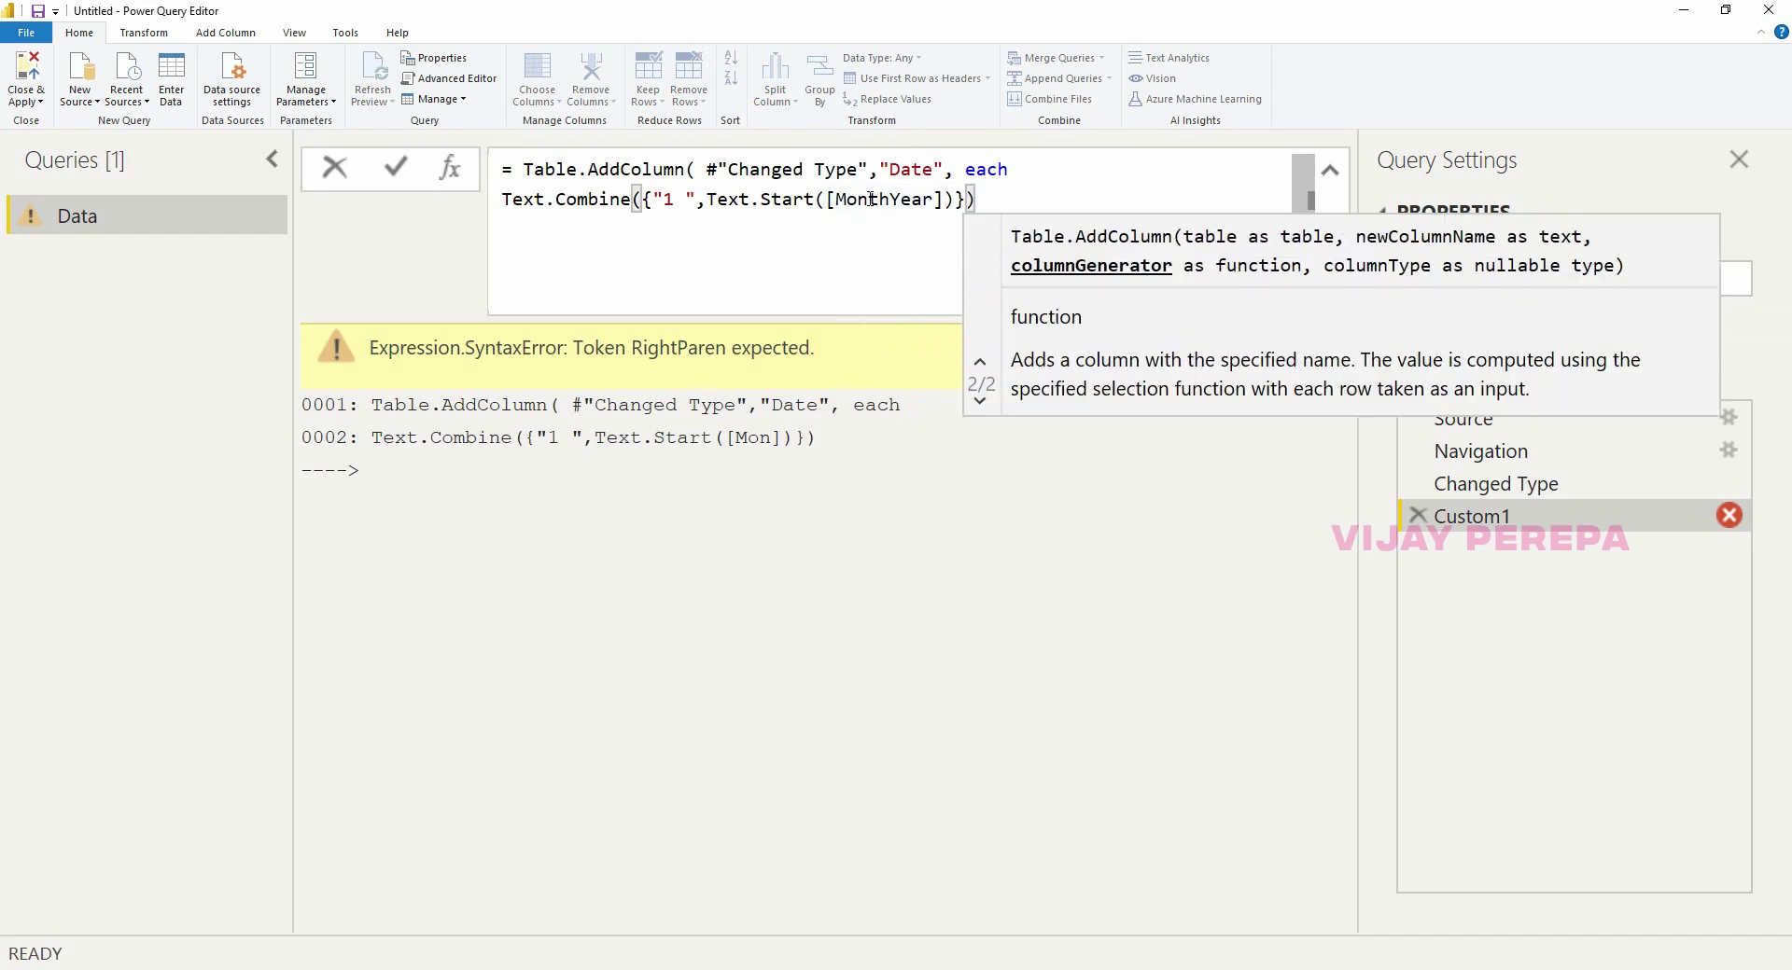
key("Left")
key("Left")
key("Left")
type(",")
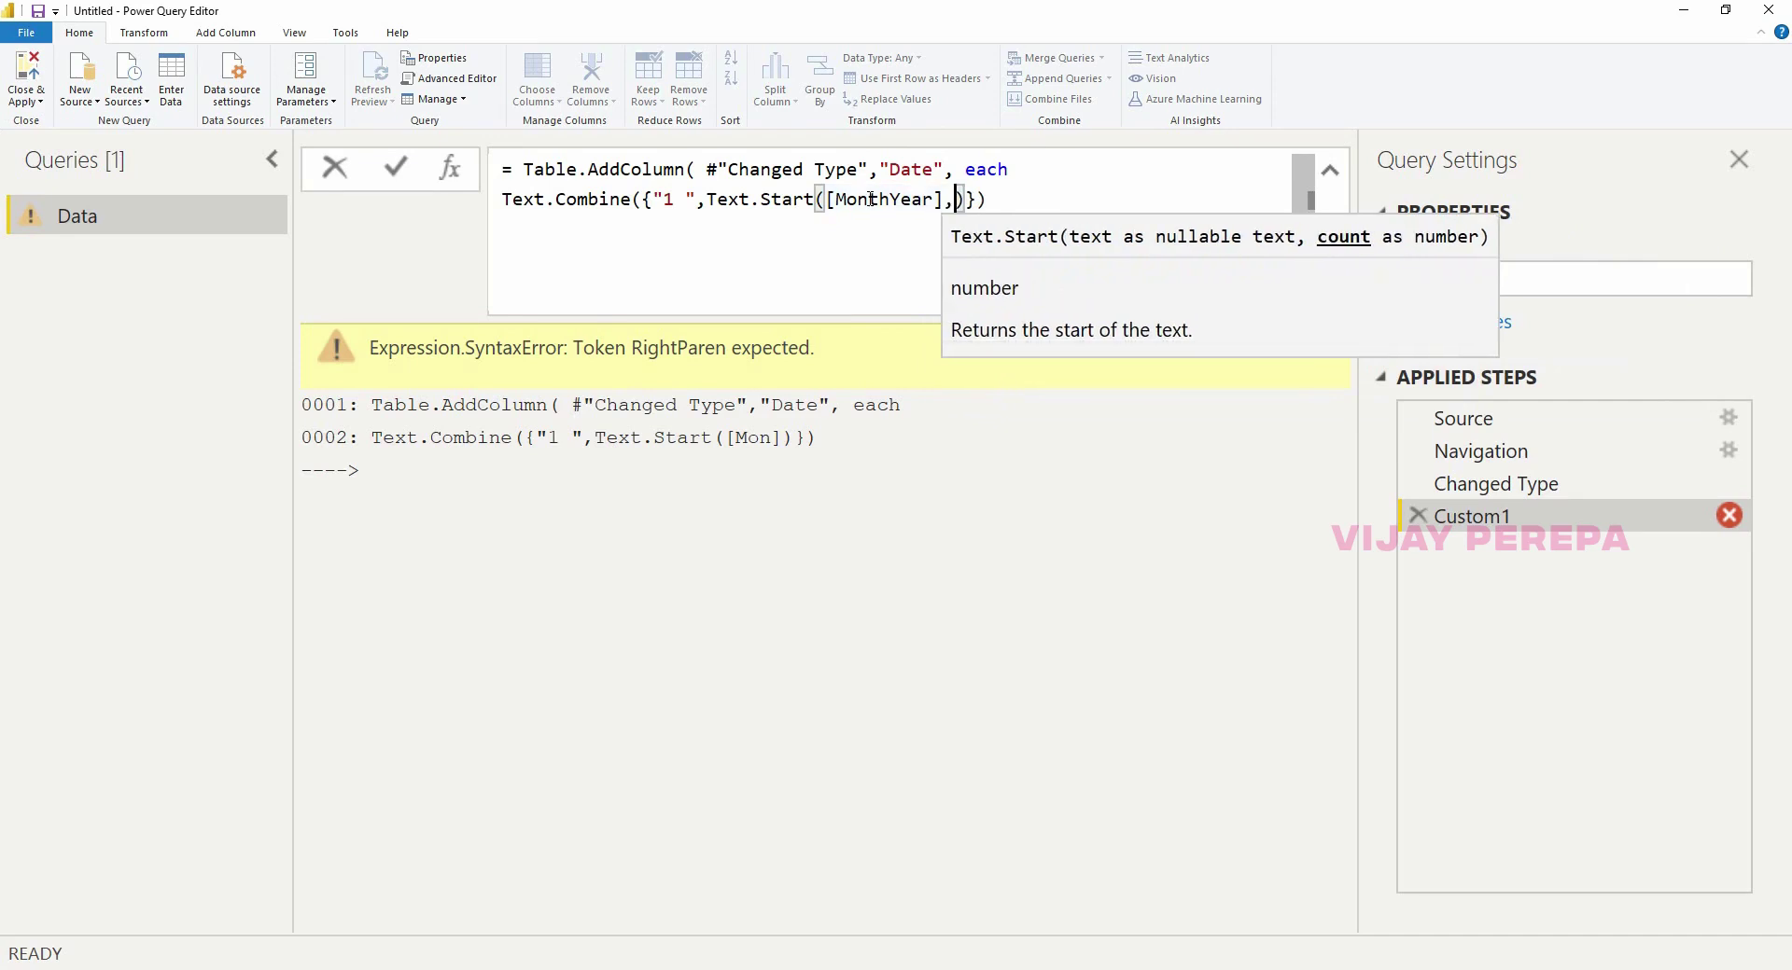
type("3")
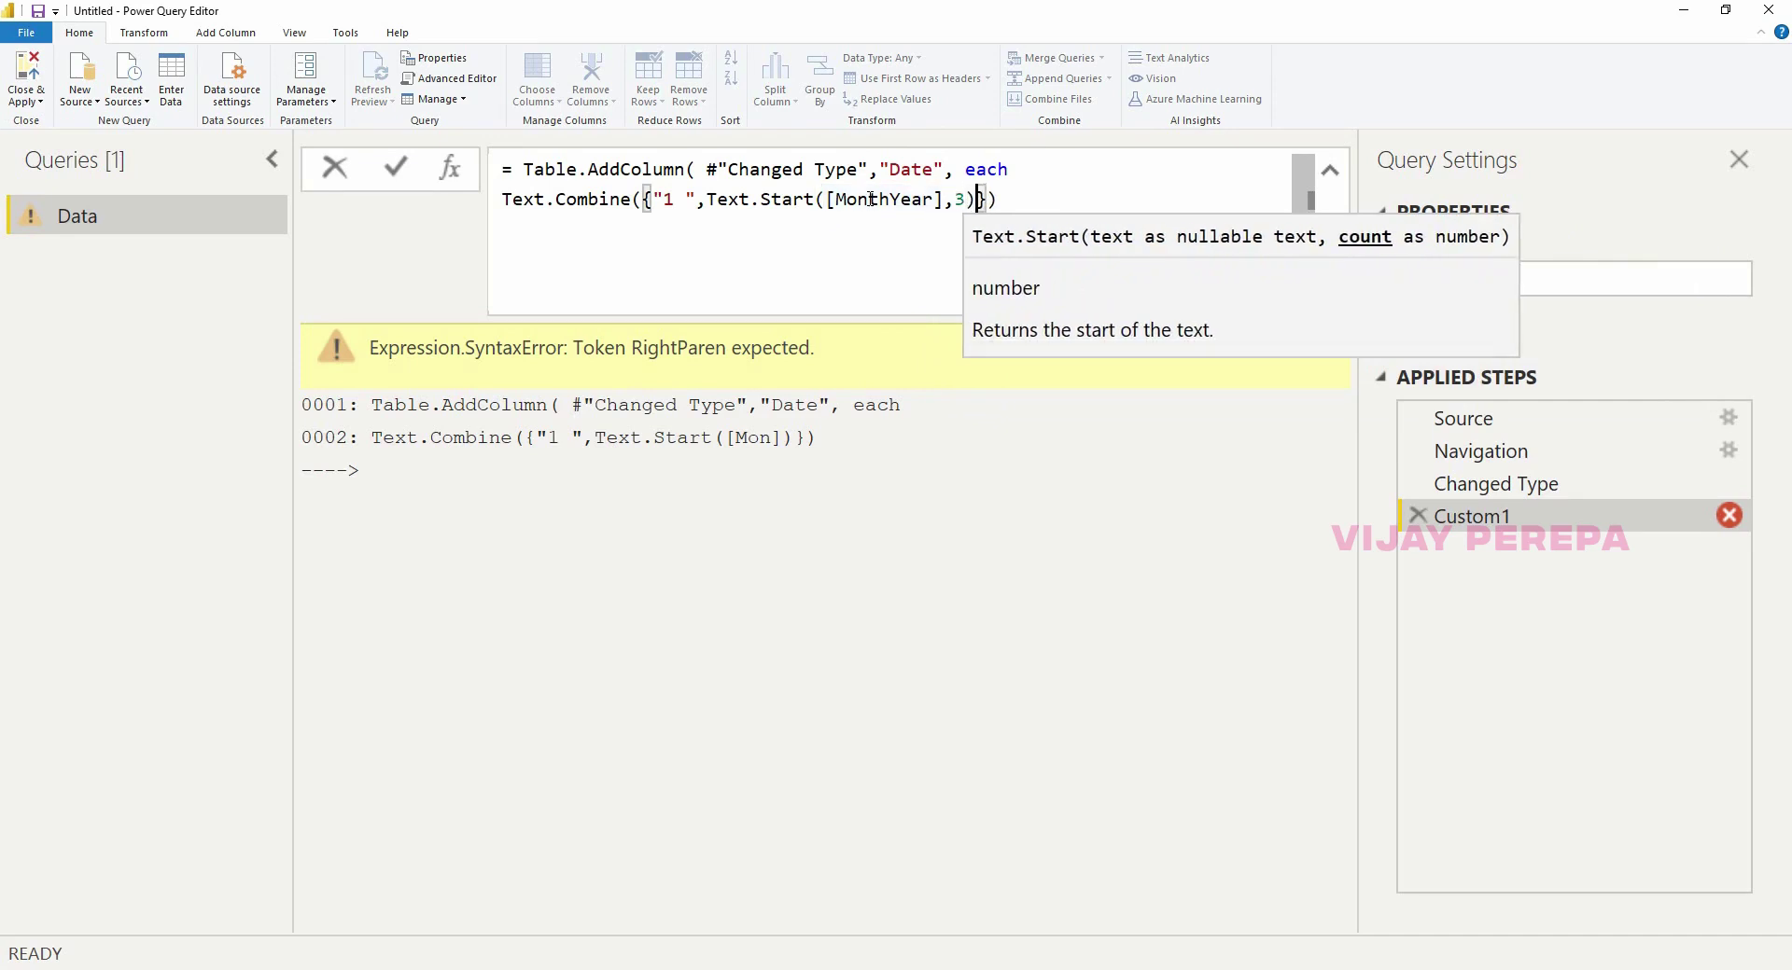
key("Right")
type(",")
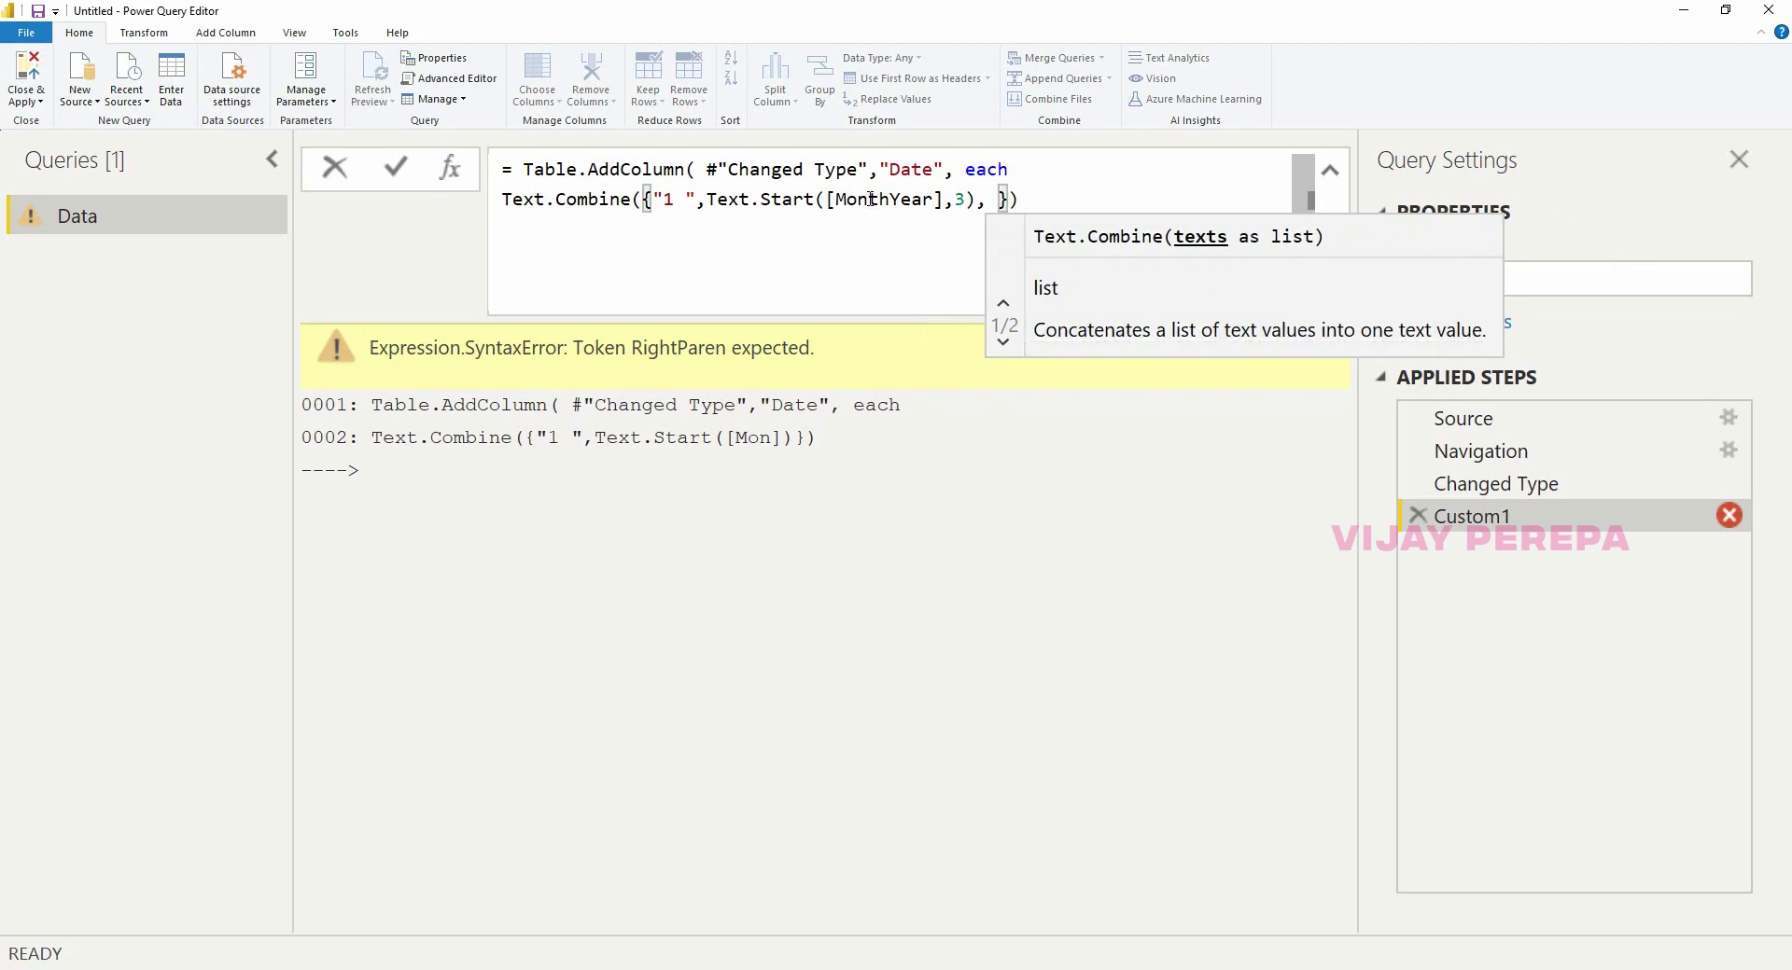
key("BackSpace")
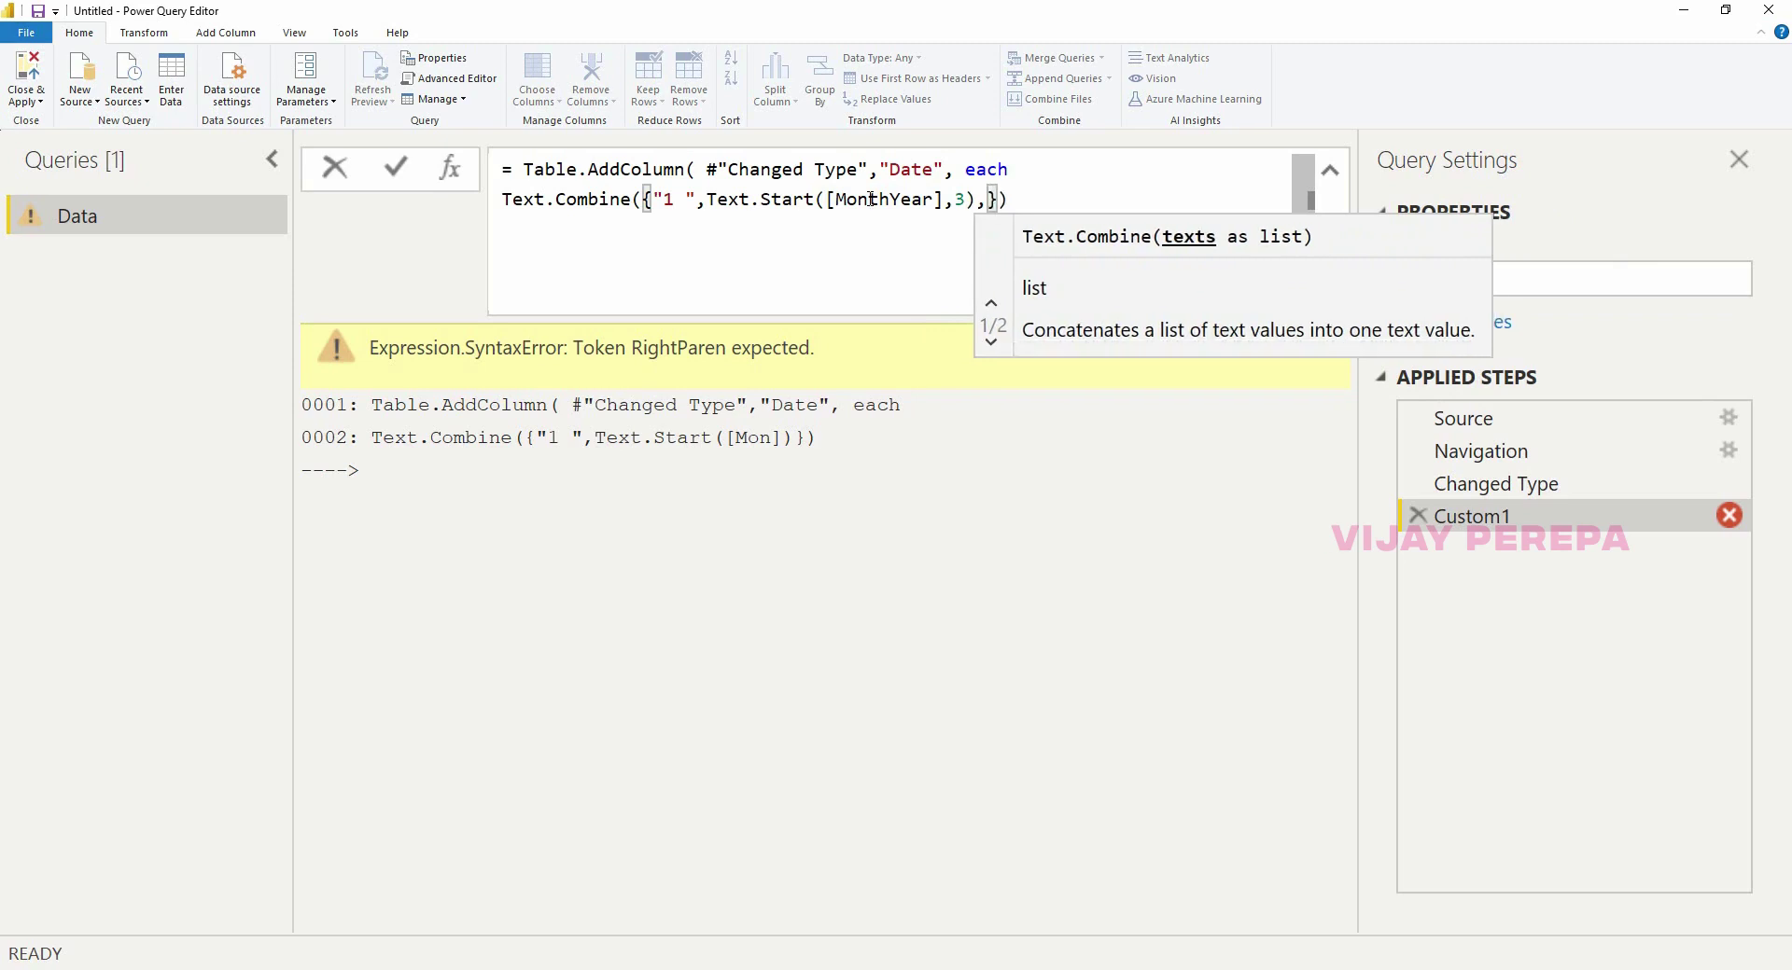
type("\"20")
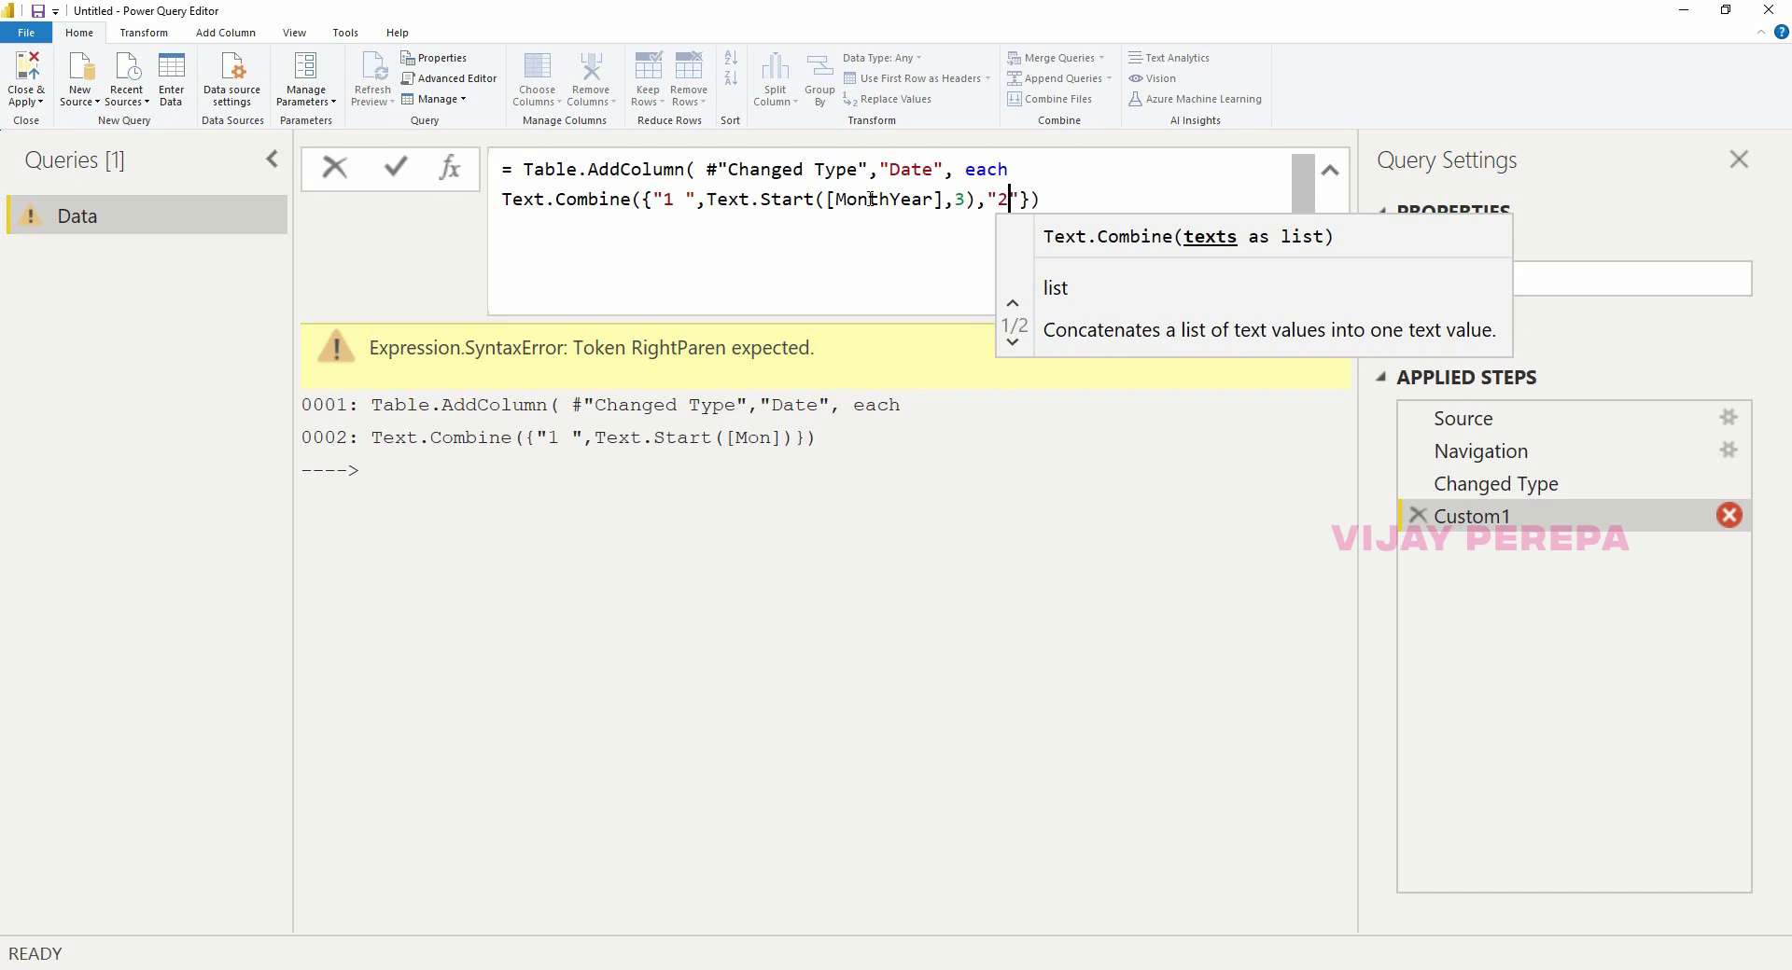
key("Right")
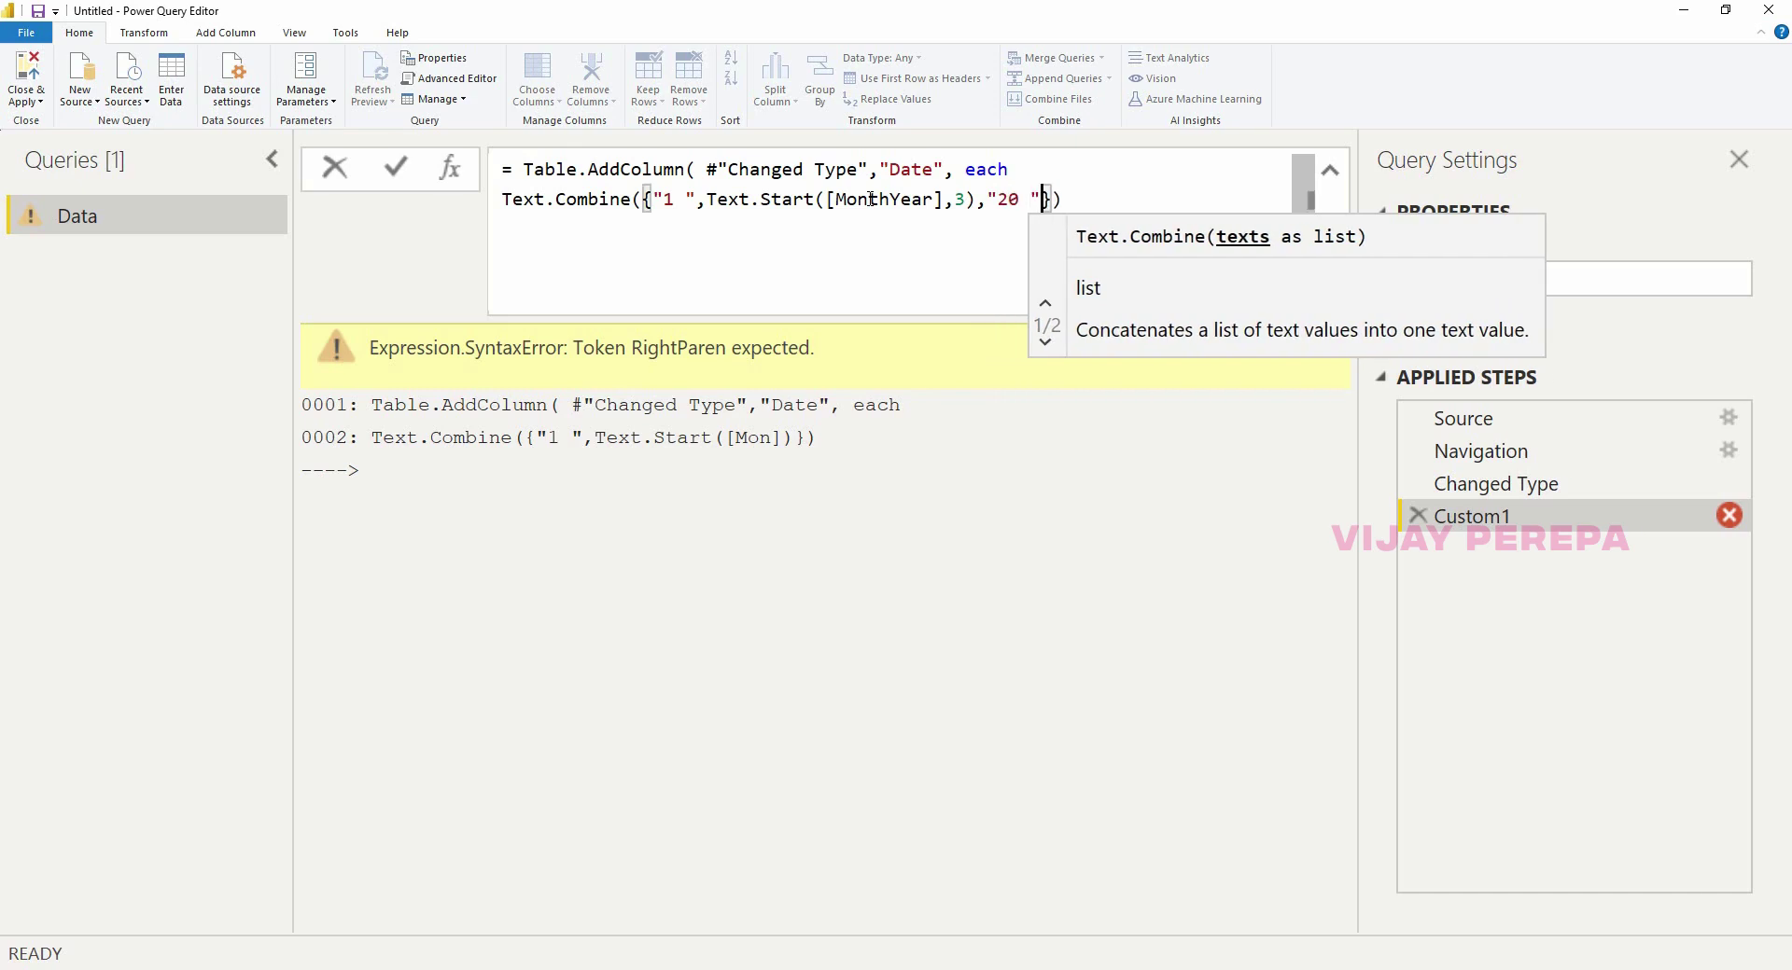
- Append Text.End([MonthYear],2) as the final list item
type(", ")
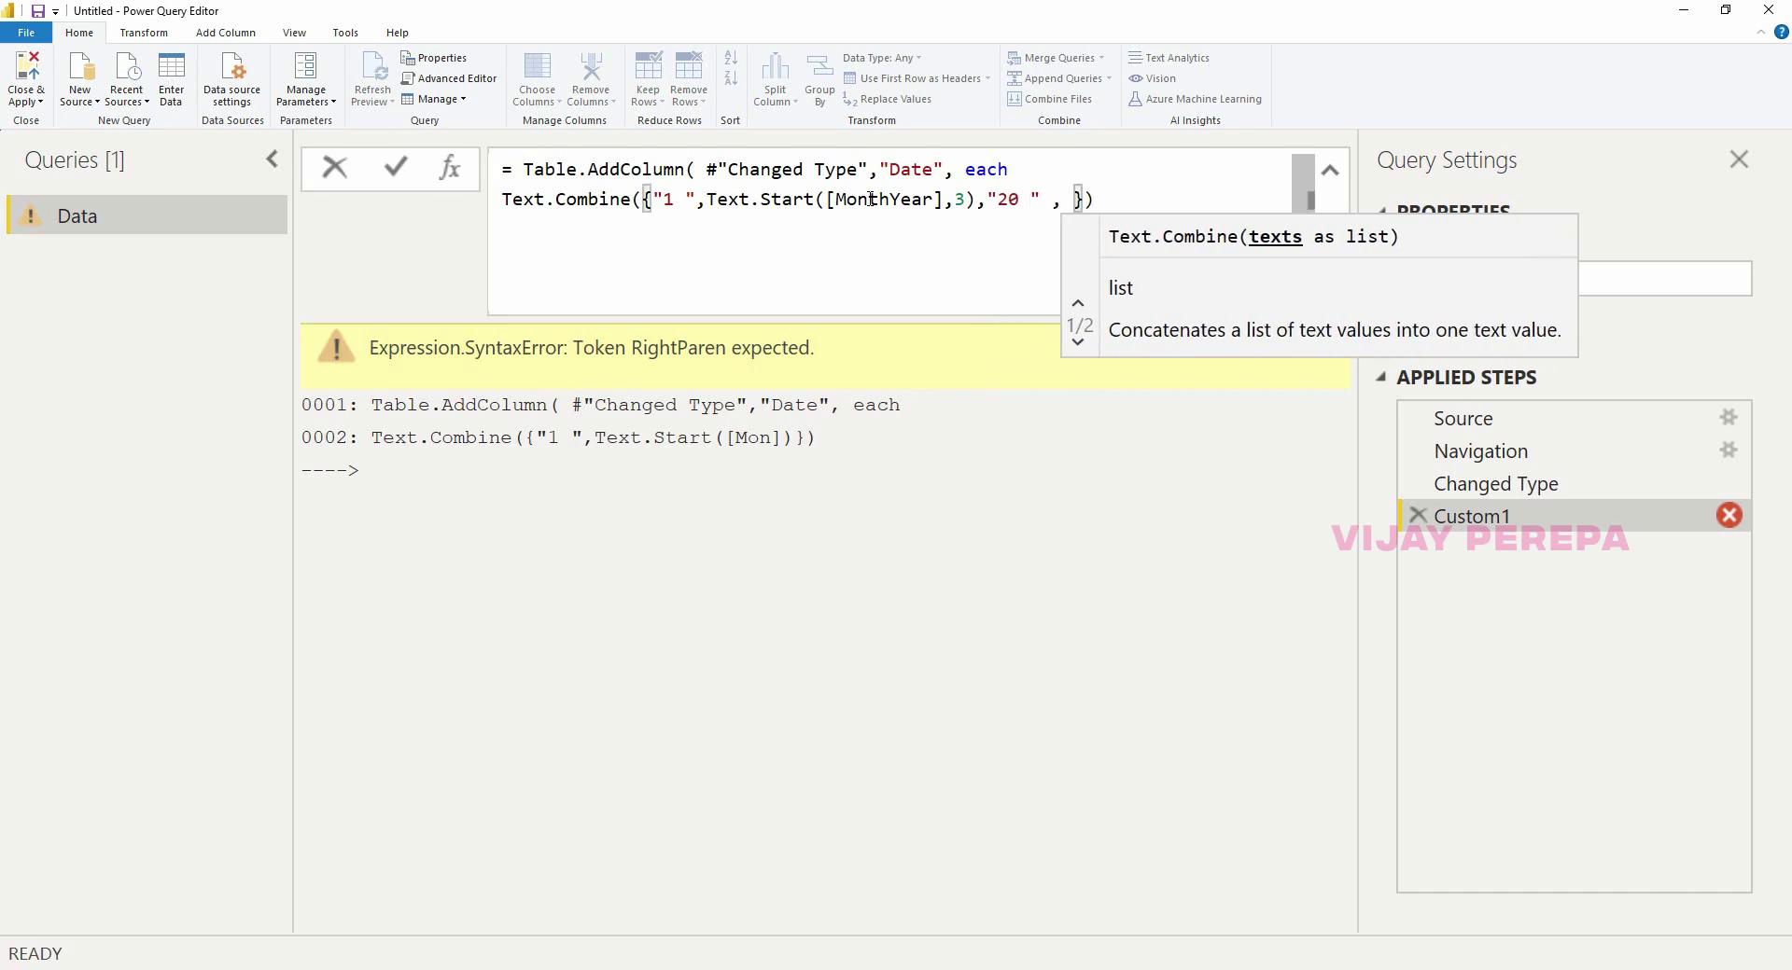
type("Te")
key("BackSpace")
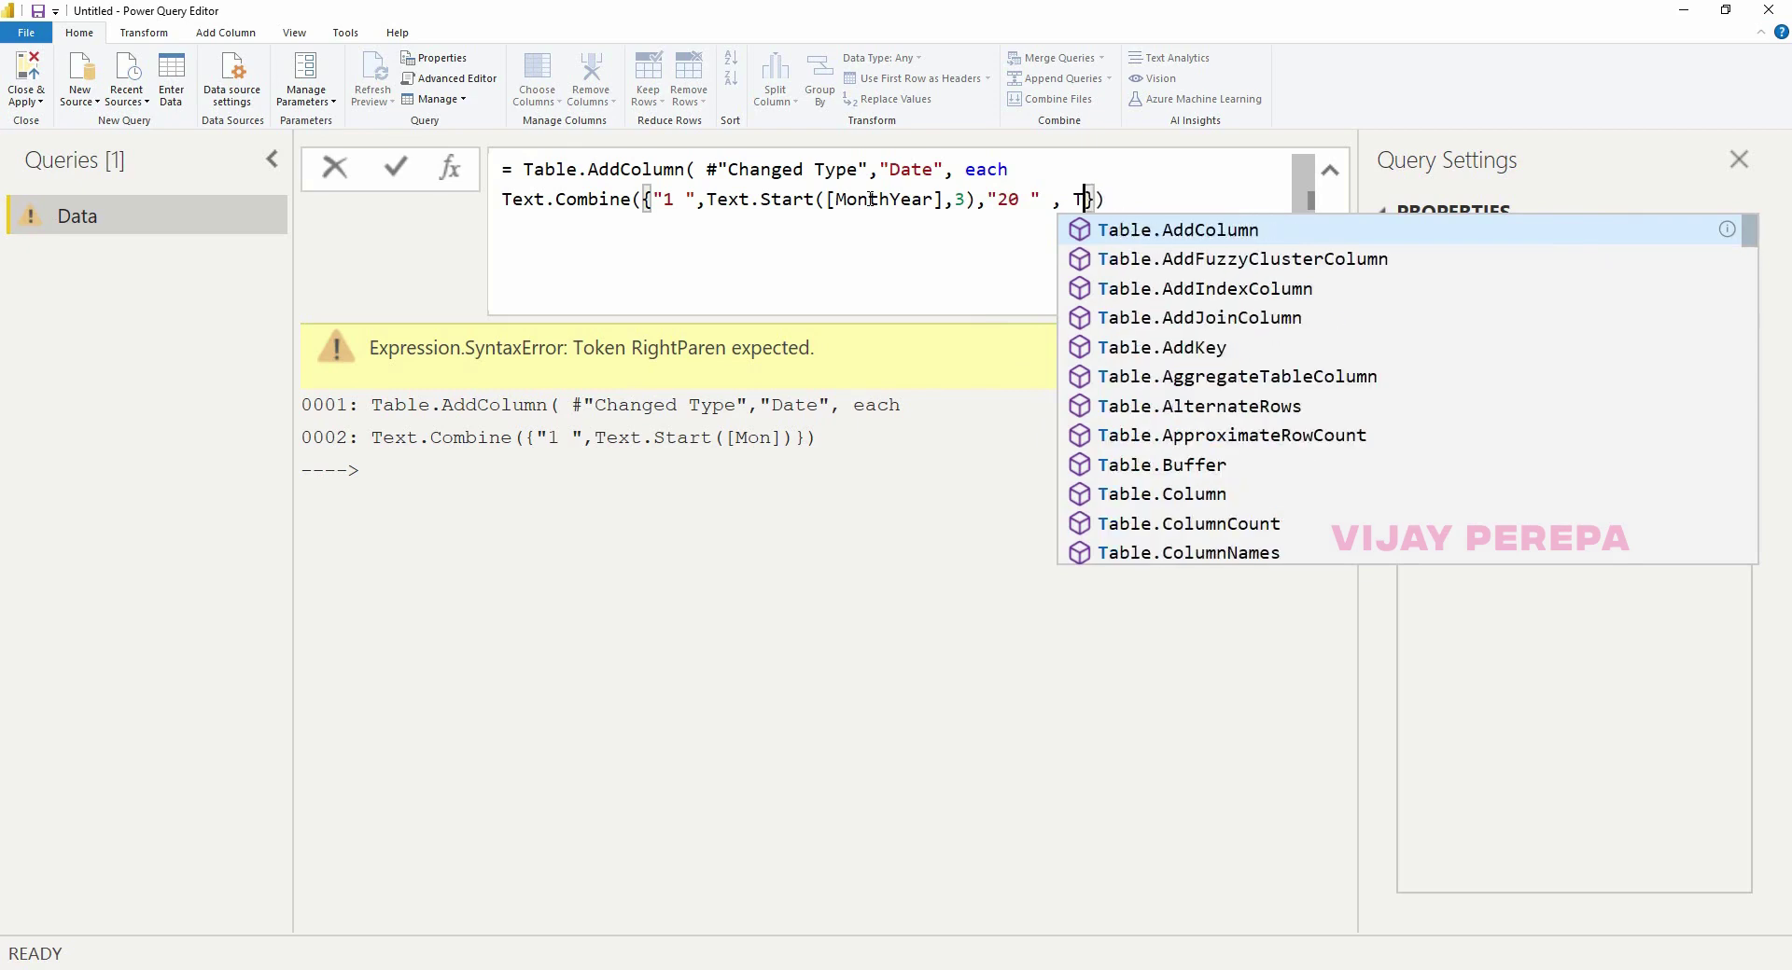
type("ext.")
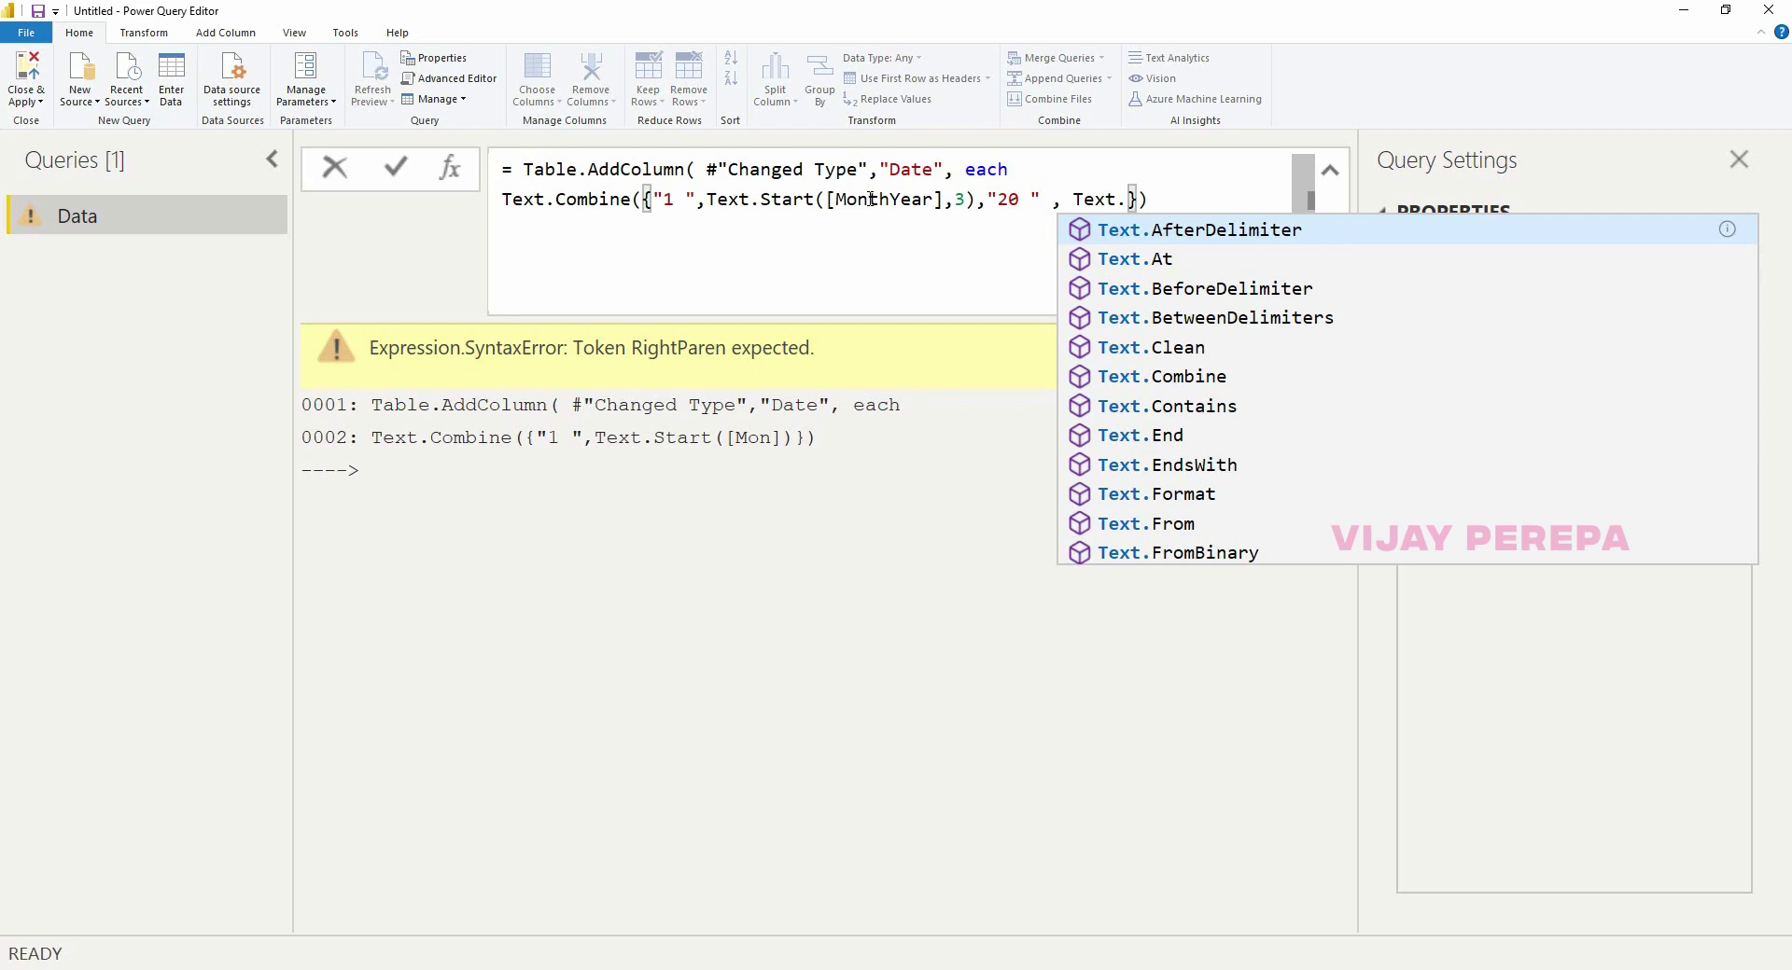
type("End")
key("Tab")
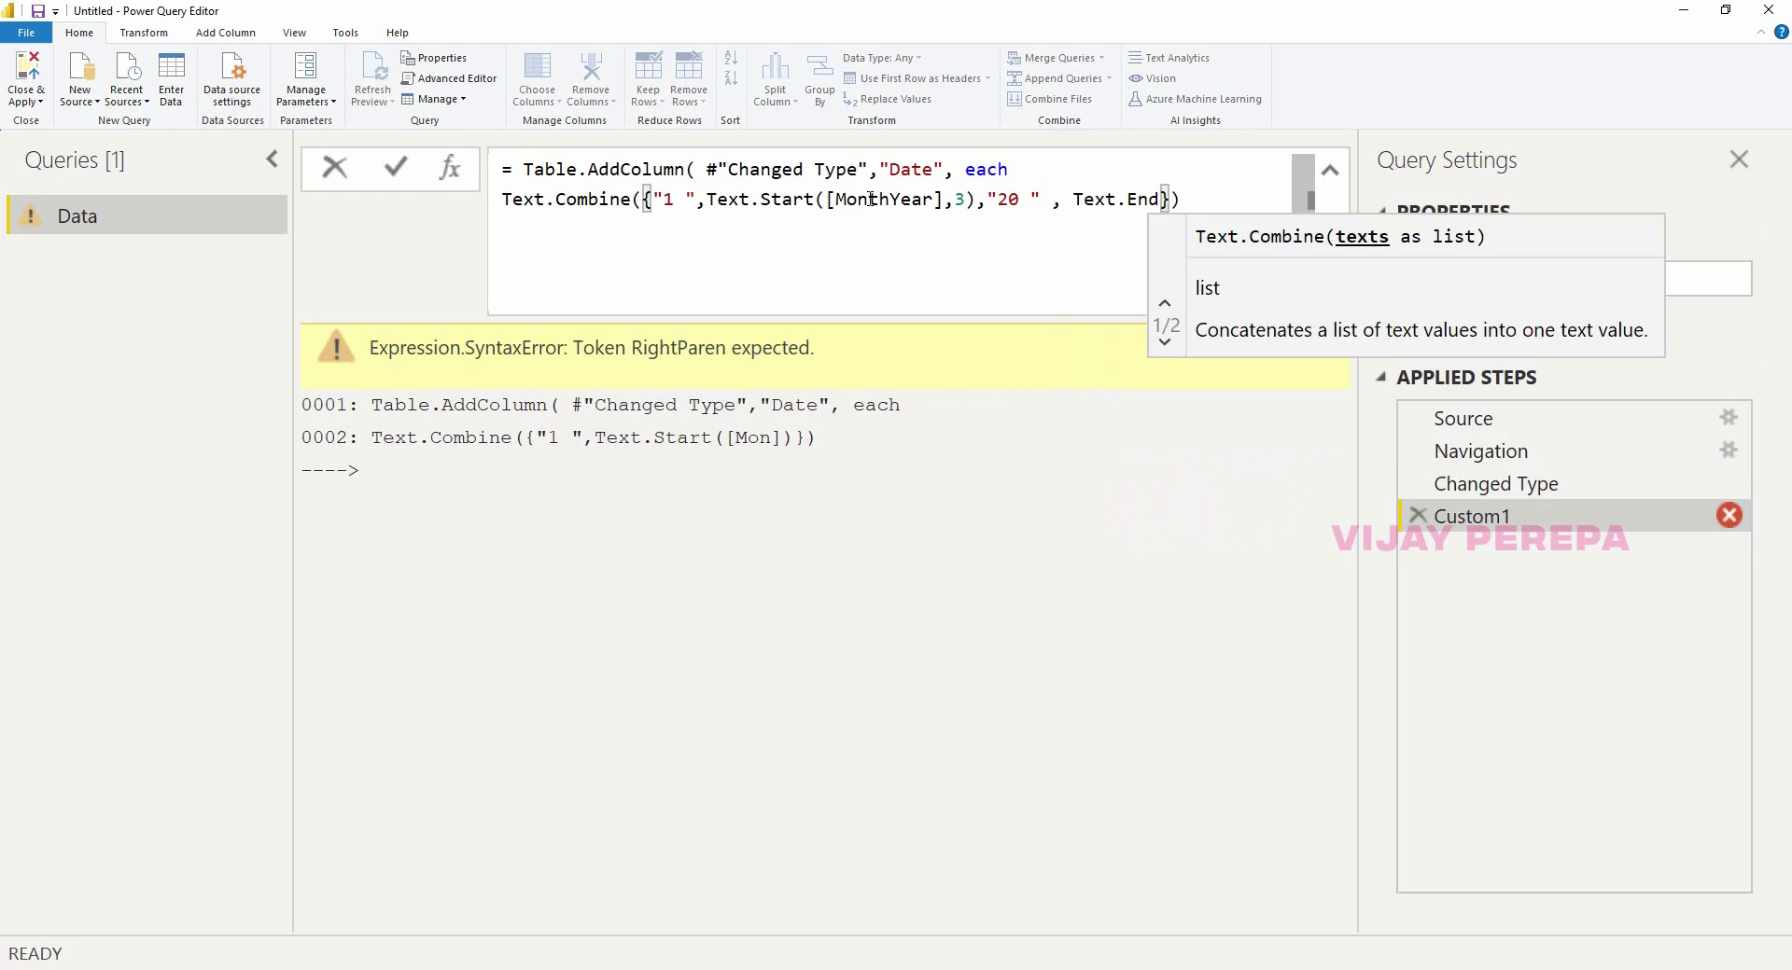
type("(")
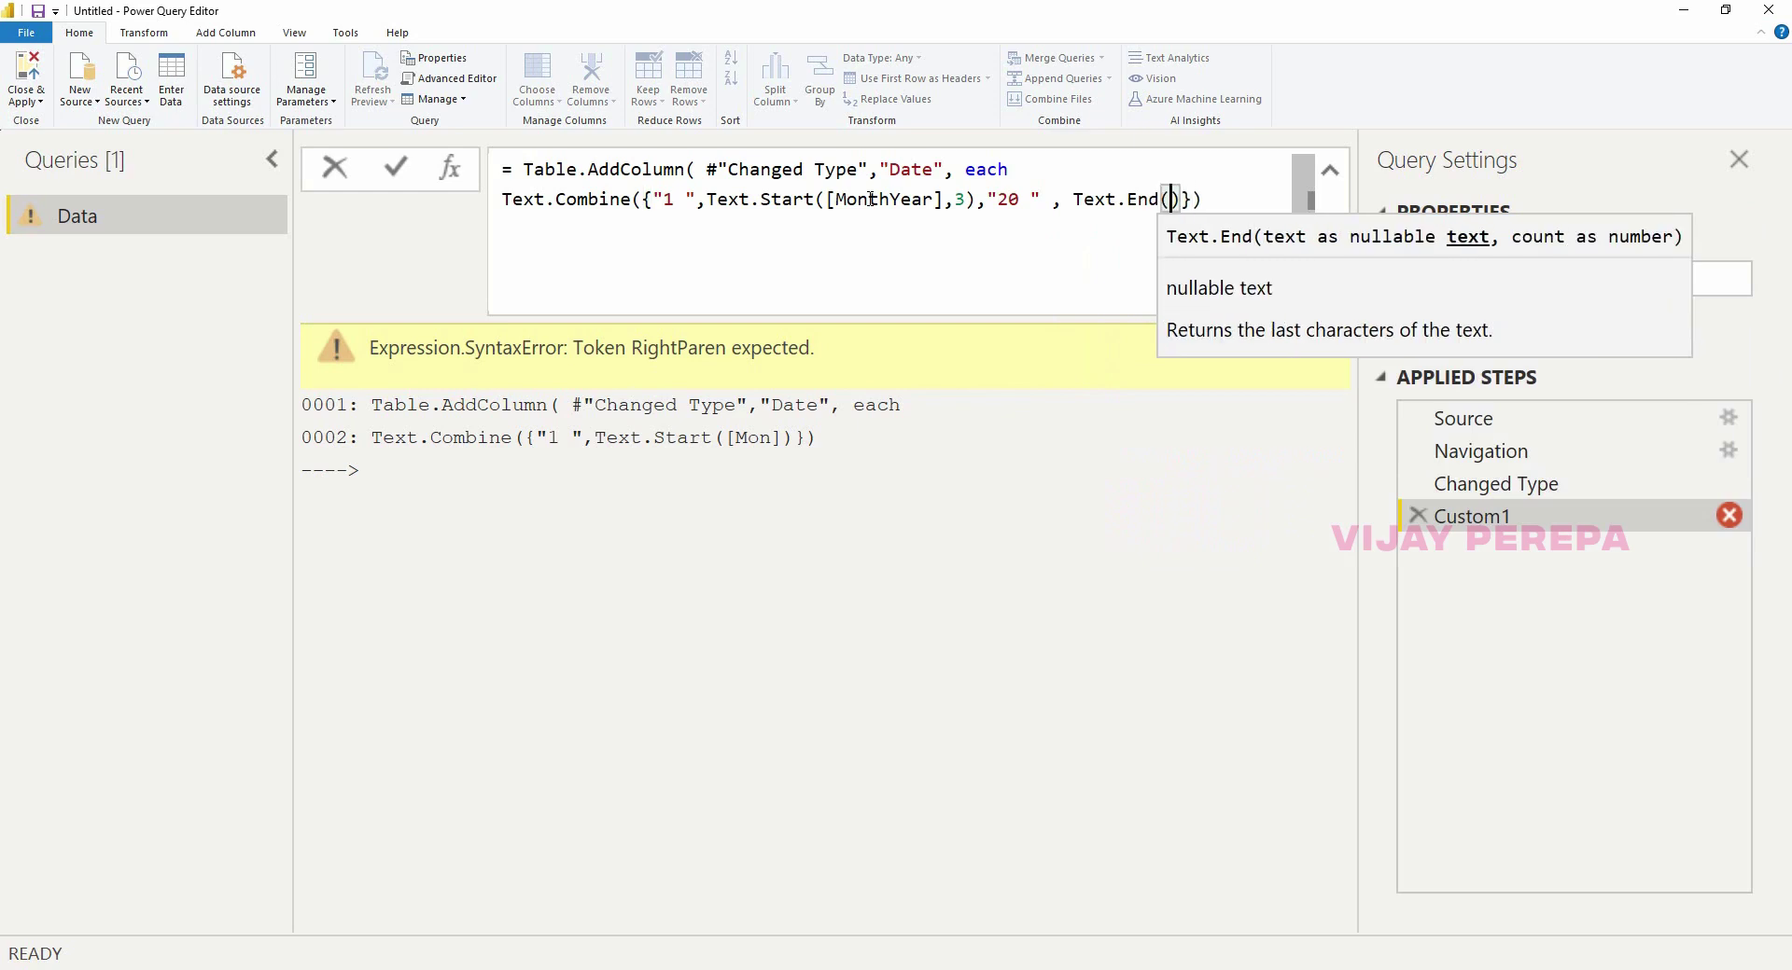
type("[Month")
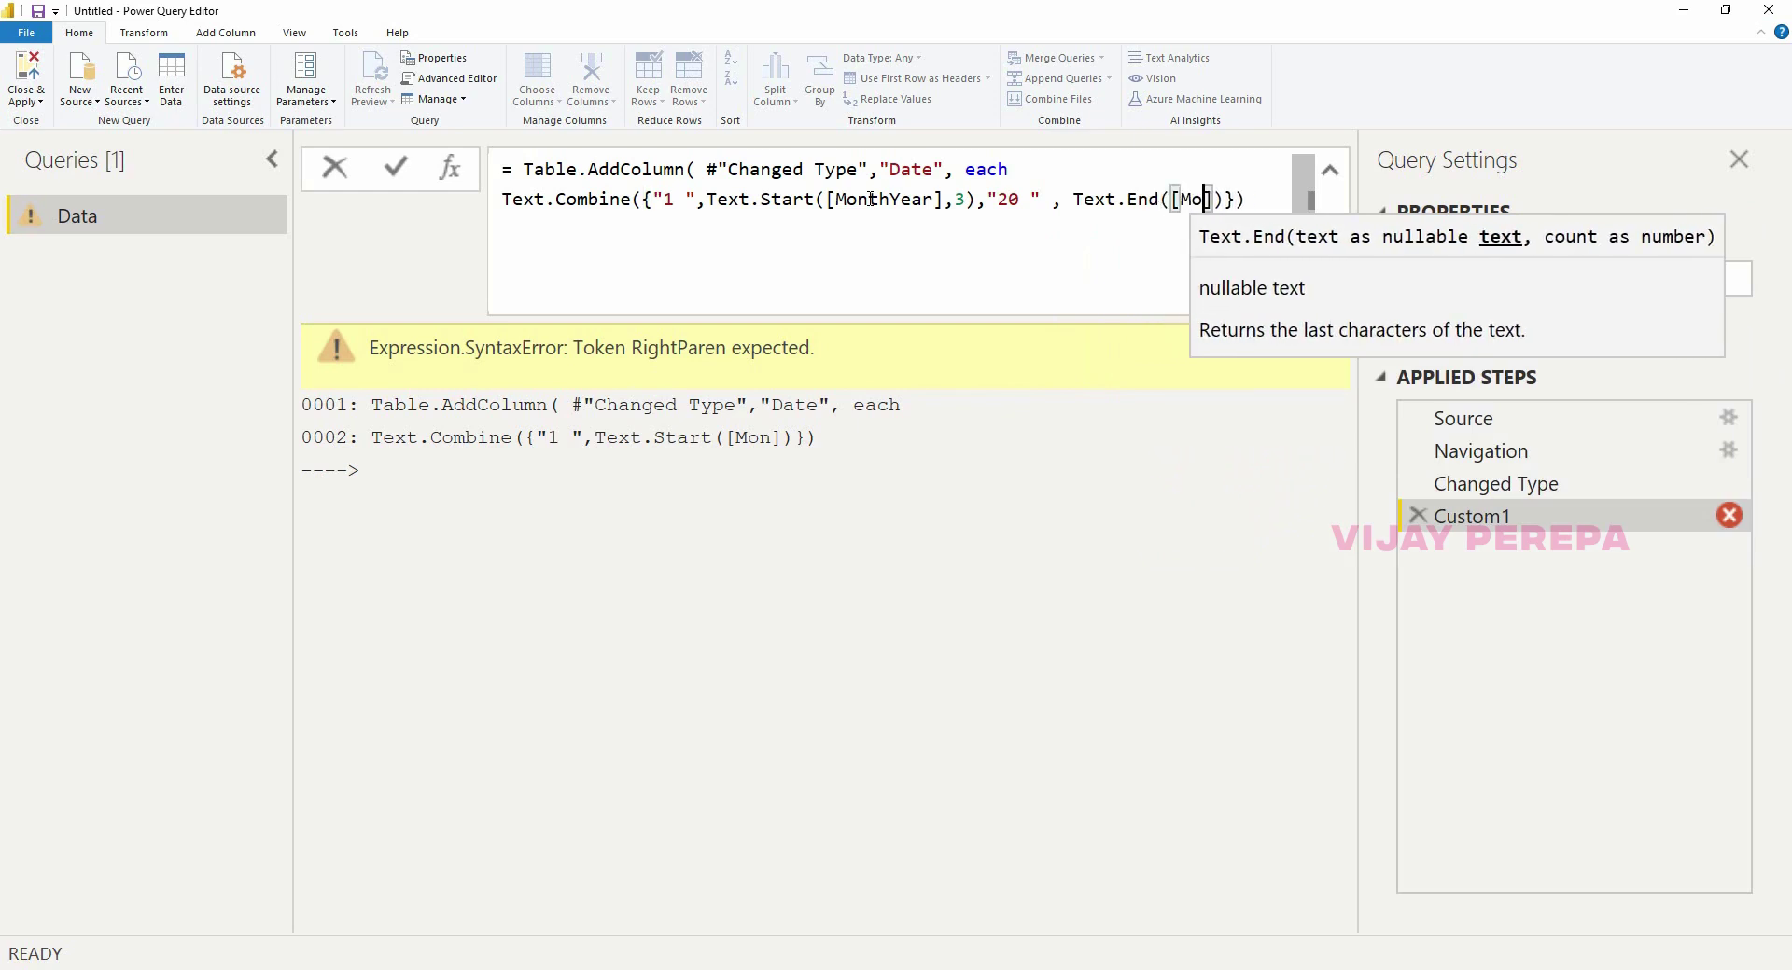
type("Year]")
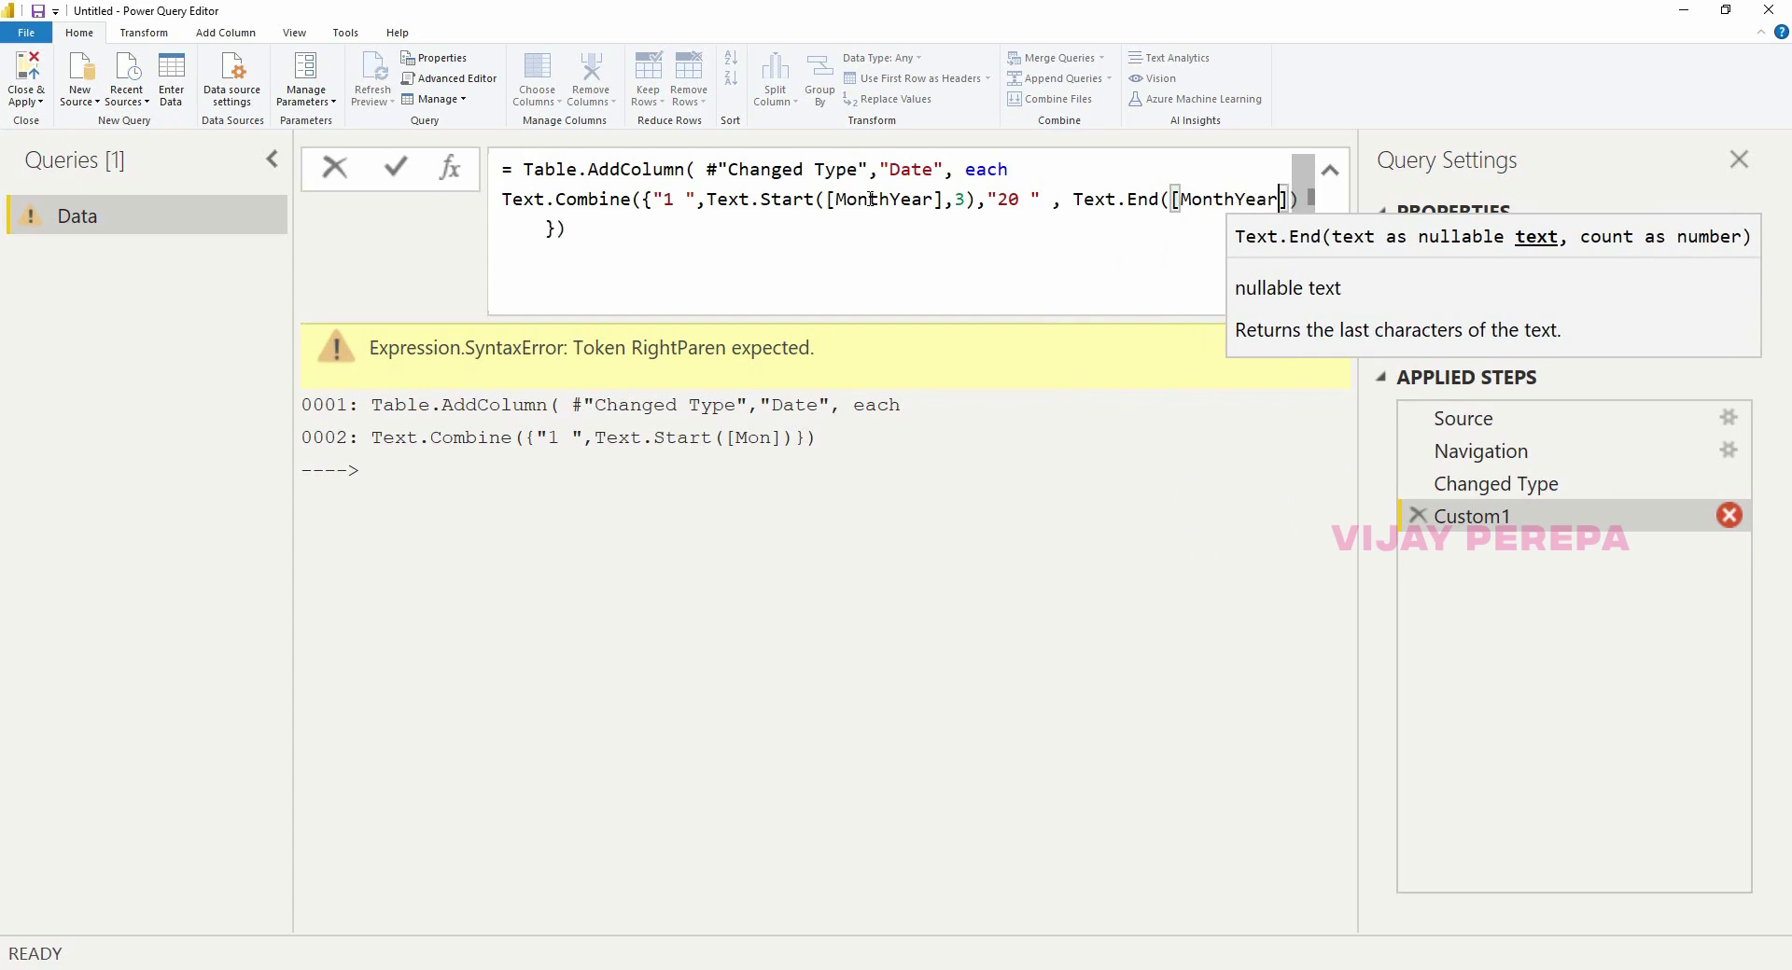
type(", 2")
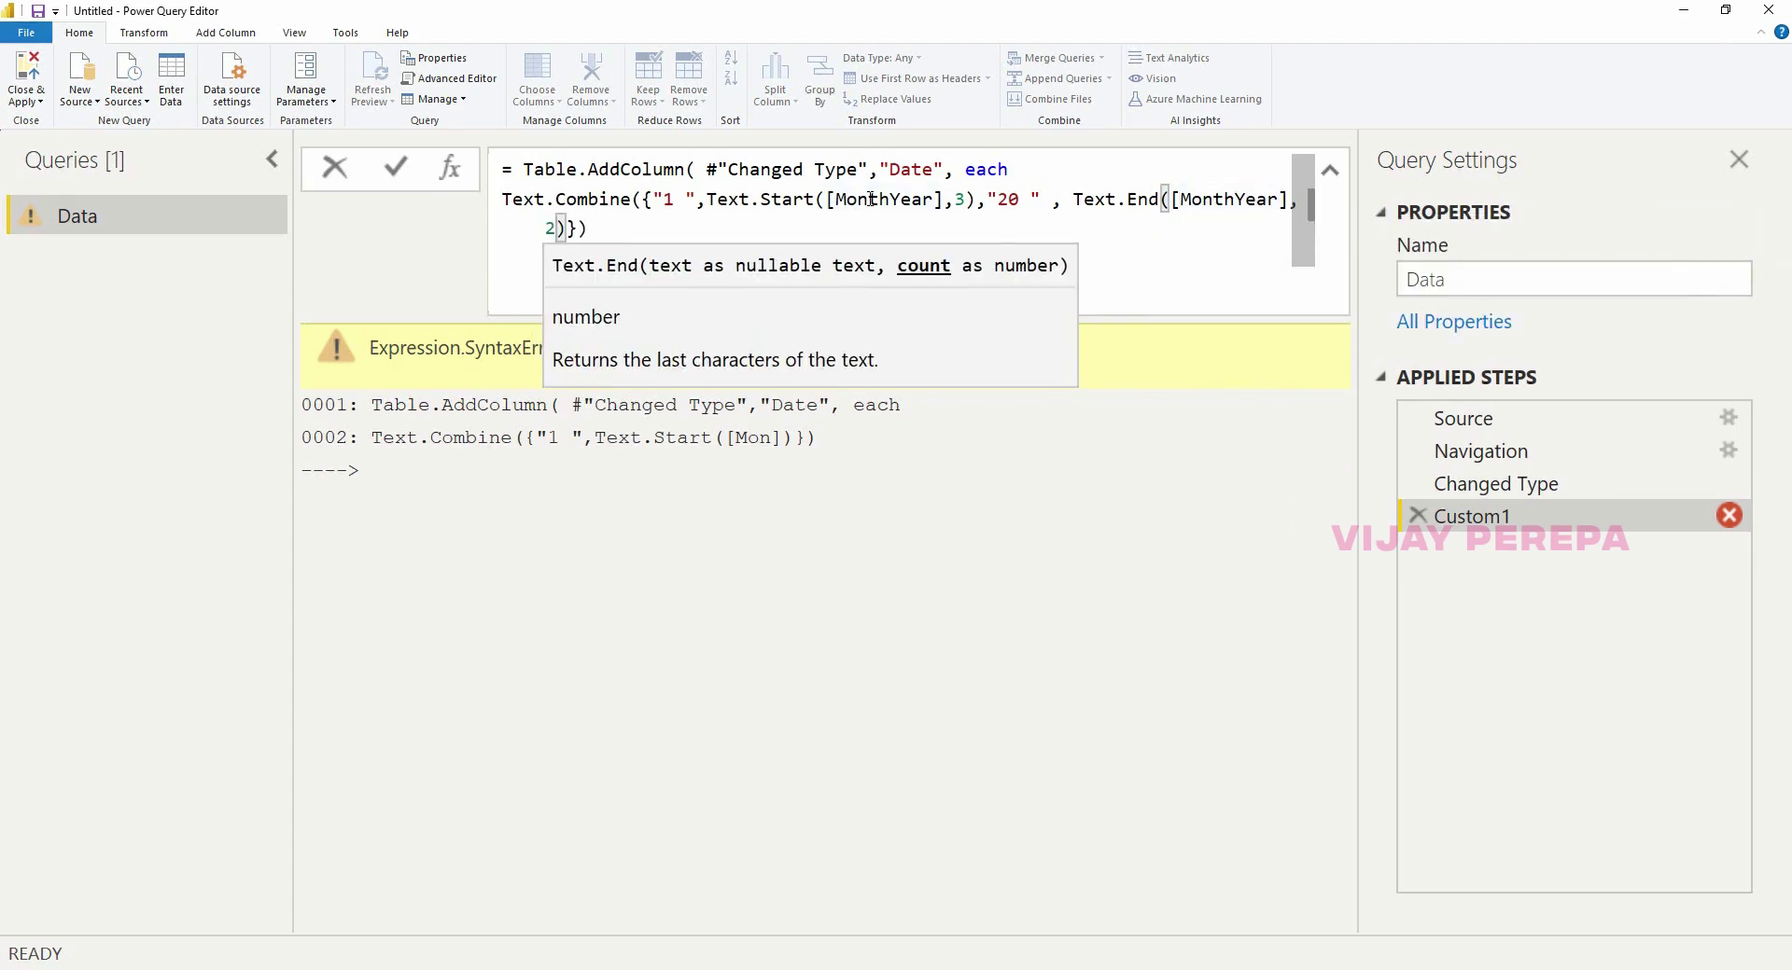
key("Right")
key("Right")
key("Right")
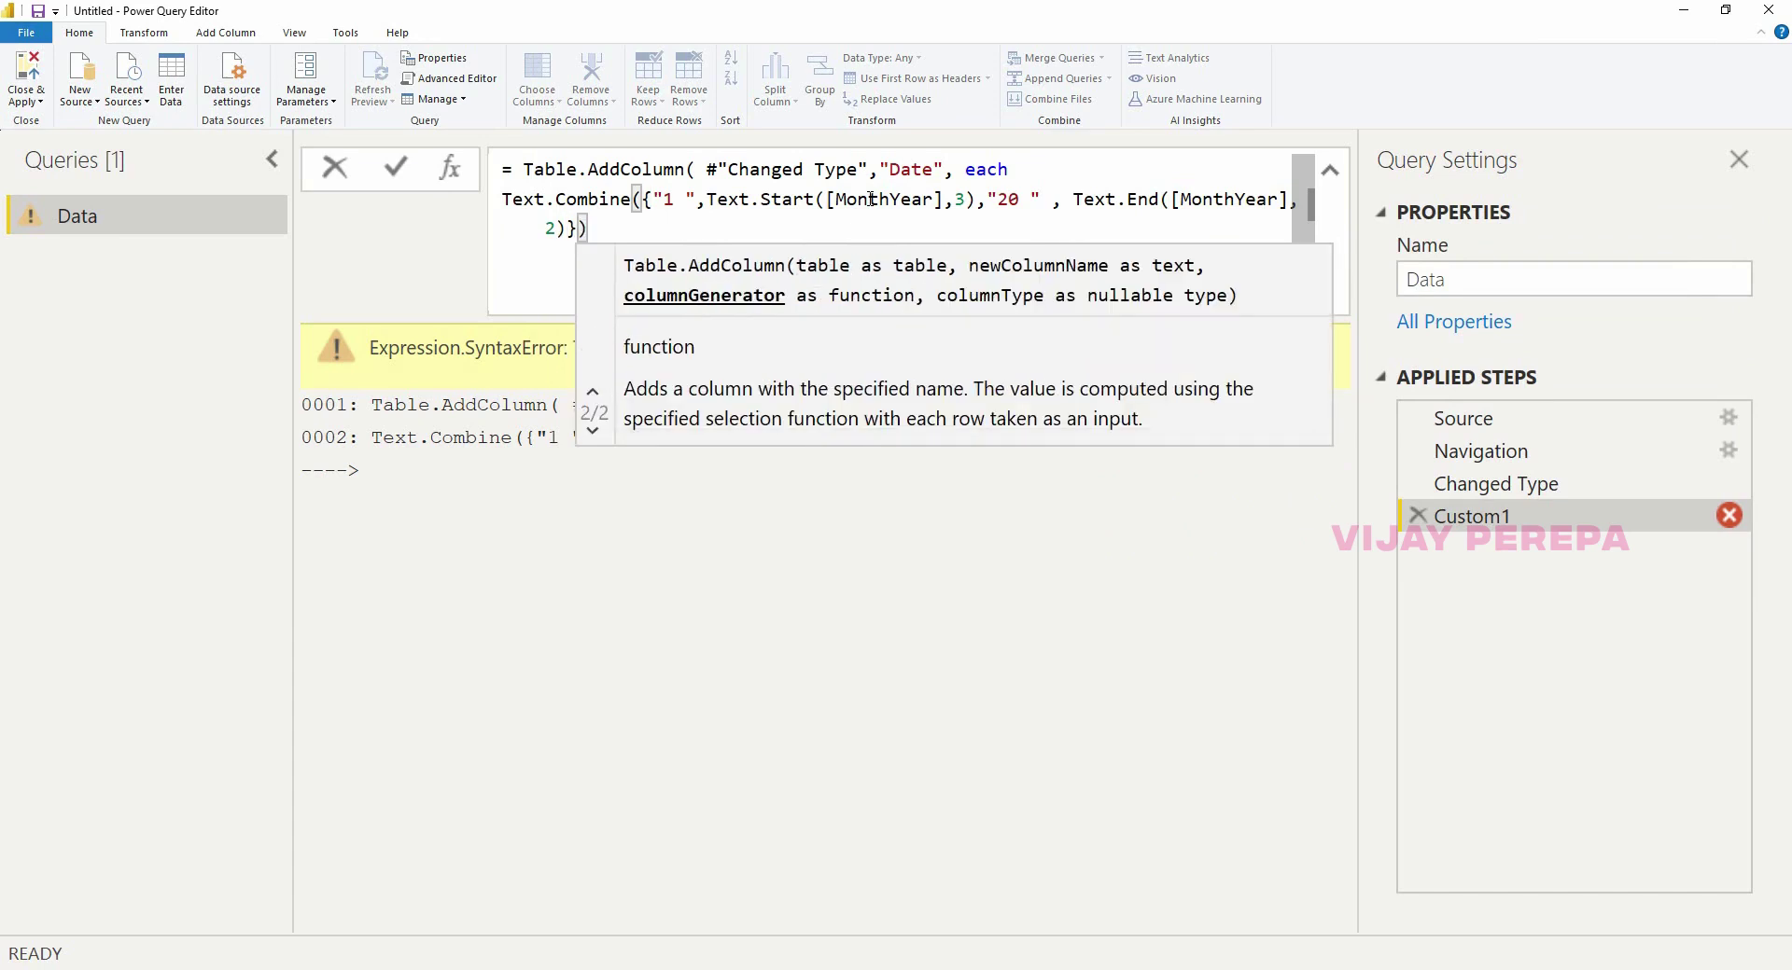
- Commit the Date formula, then change "20 " to " 20" so values read 1 Jan 2021
type(")")
key("Return")
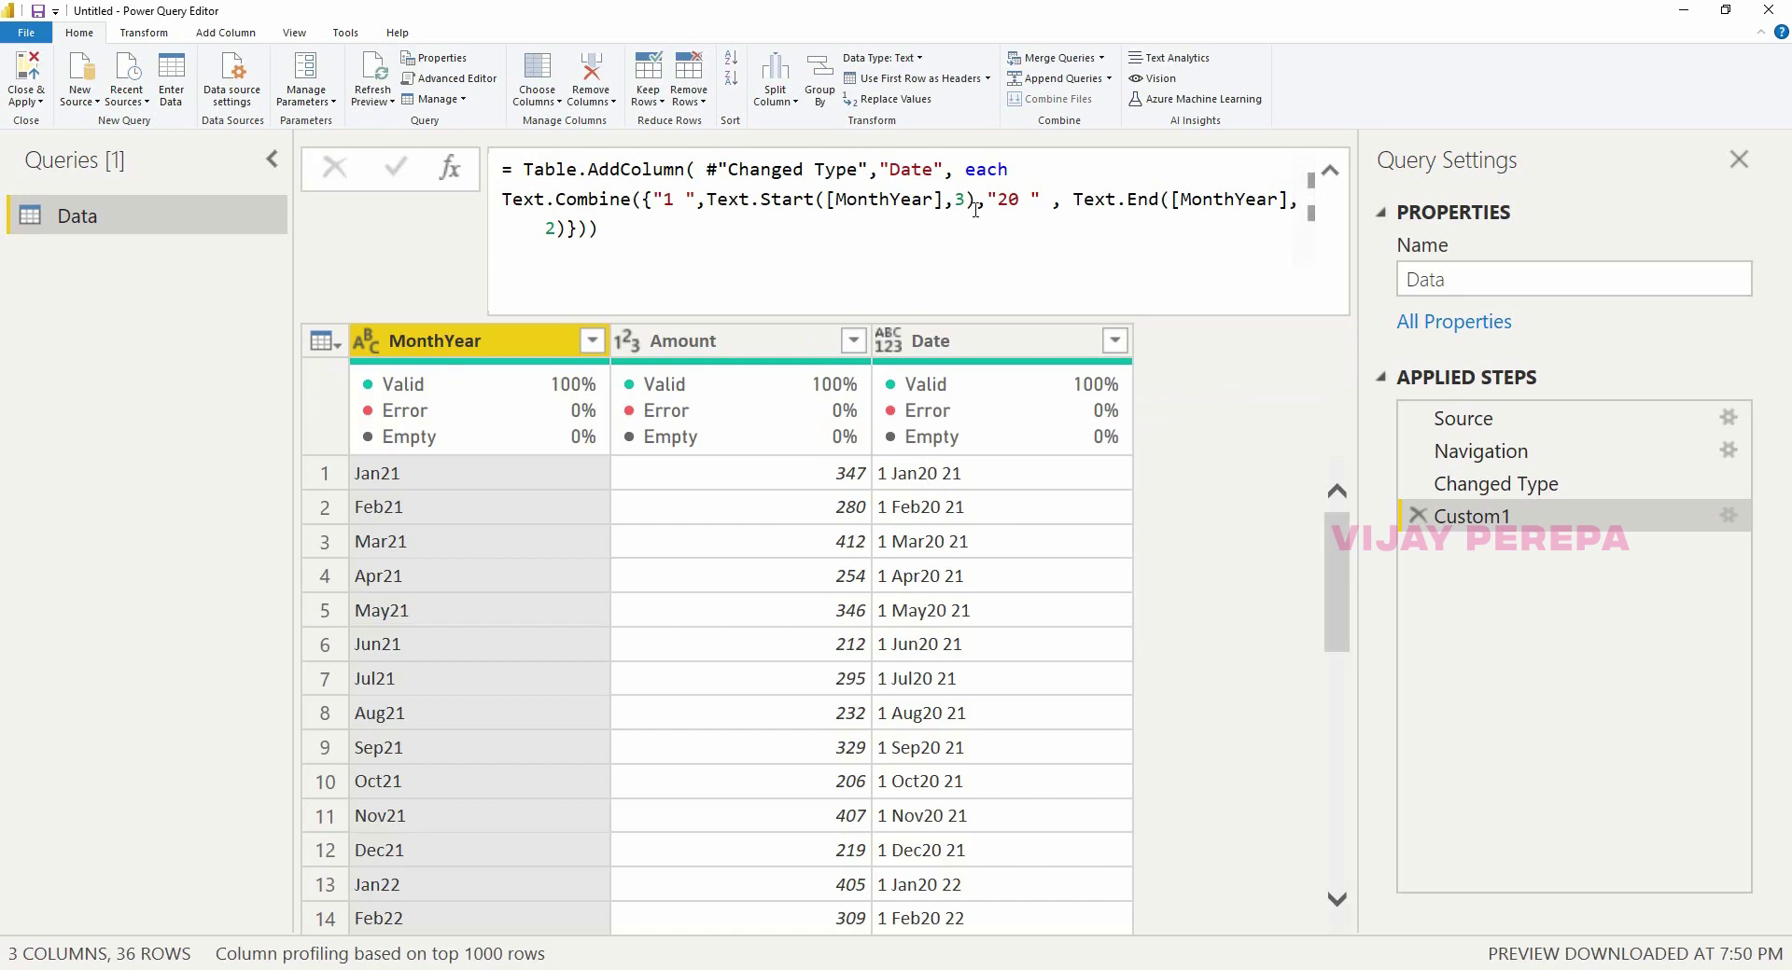
left_click(1006, 199)
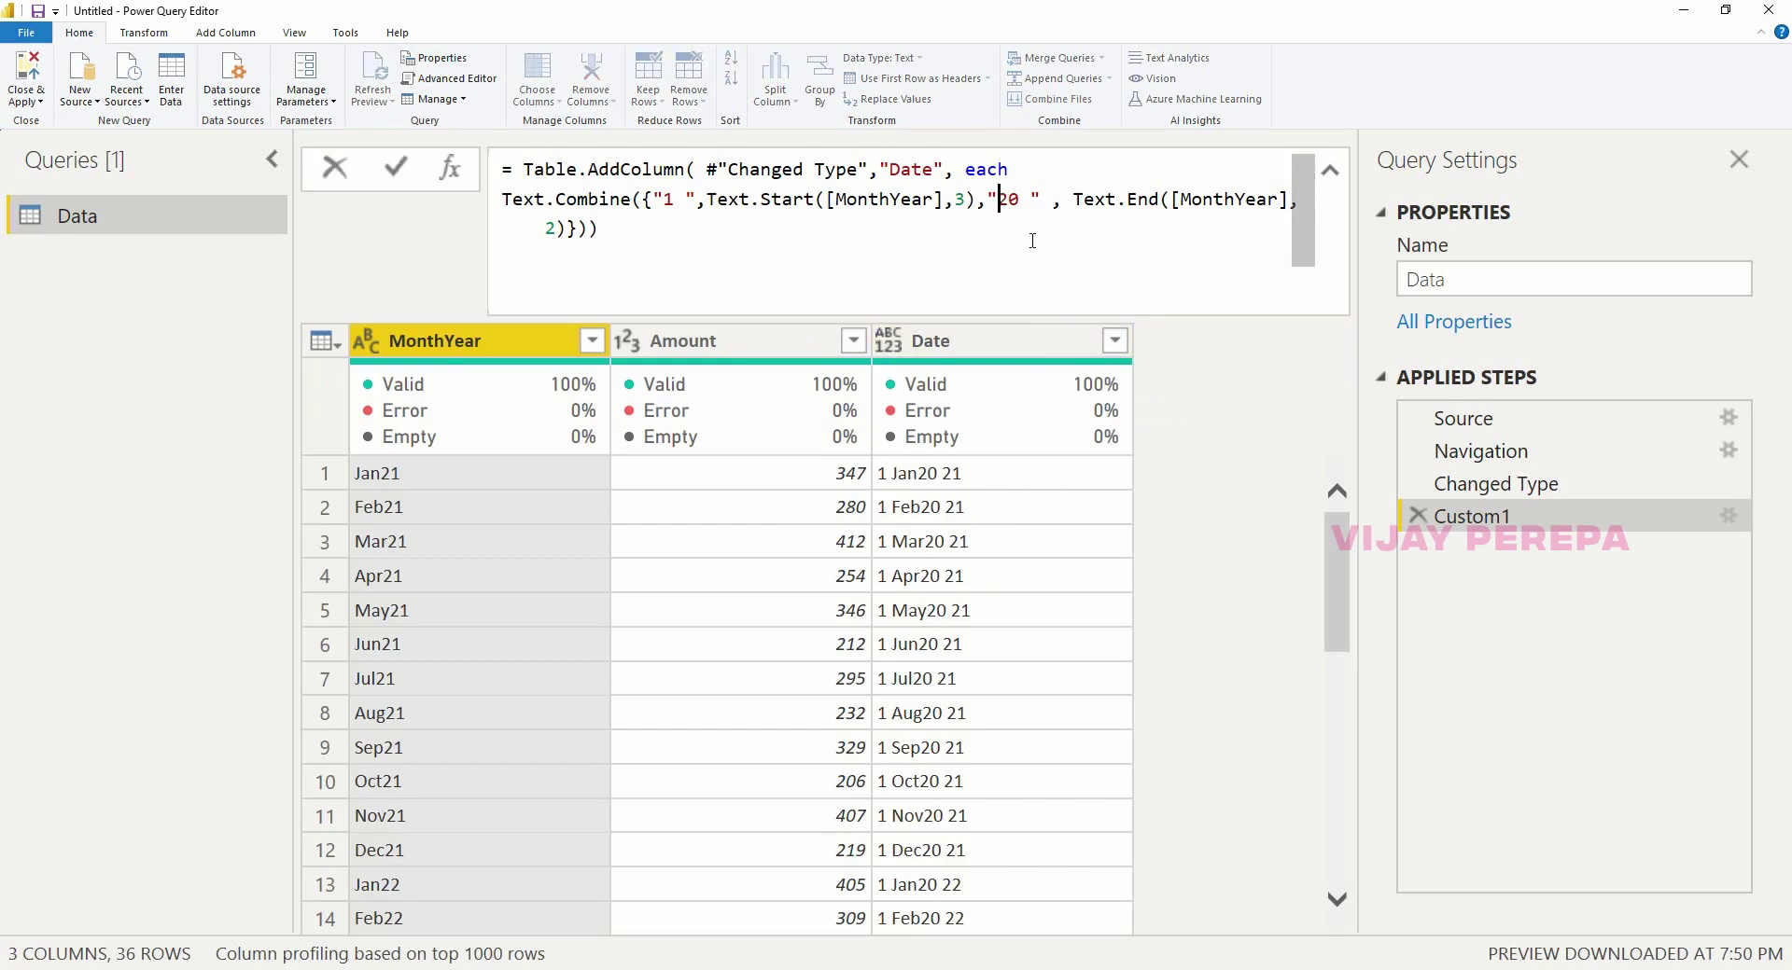
key("Right")
key("Right")
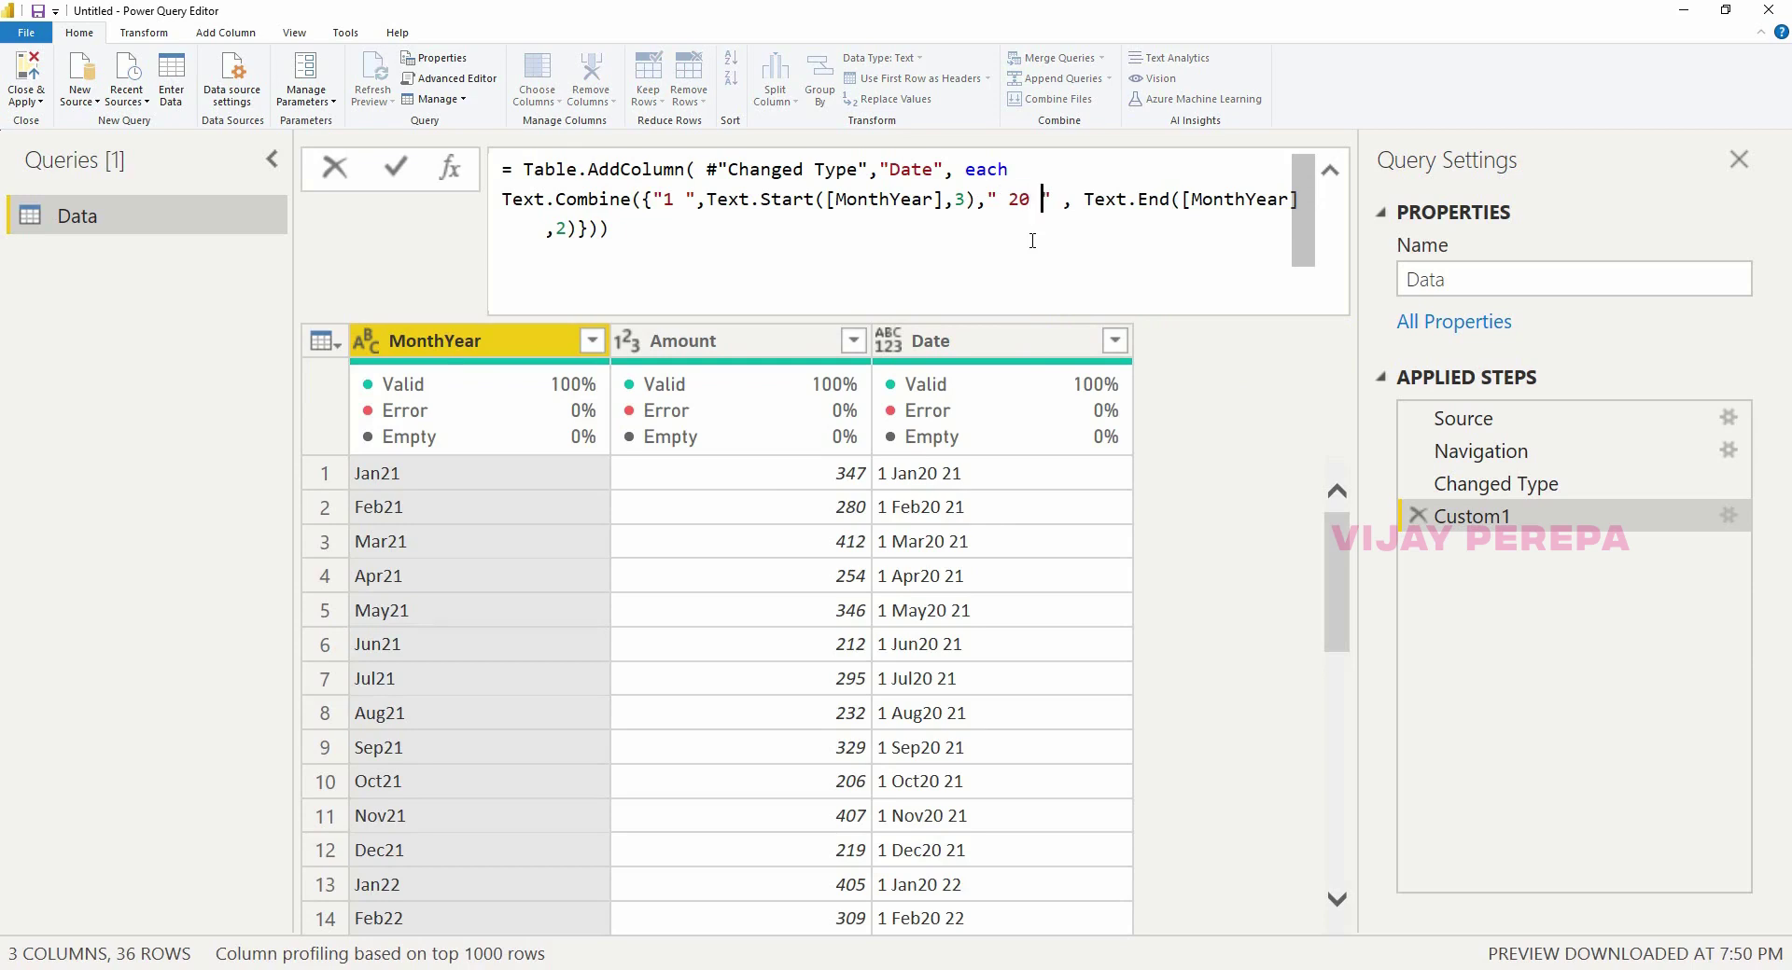
key("BackSpace")
key("Return")
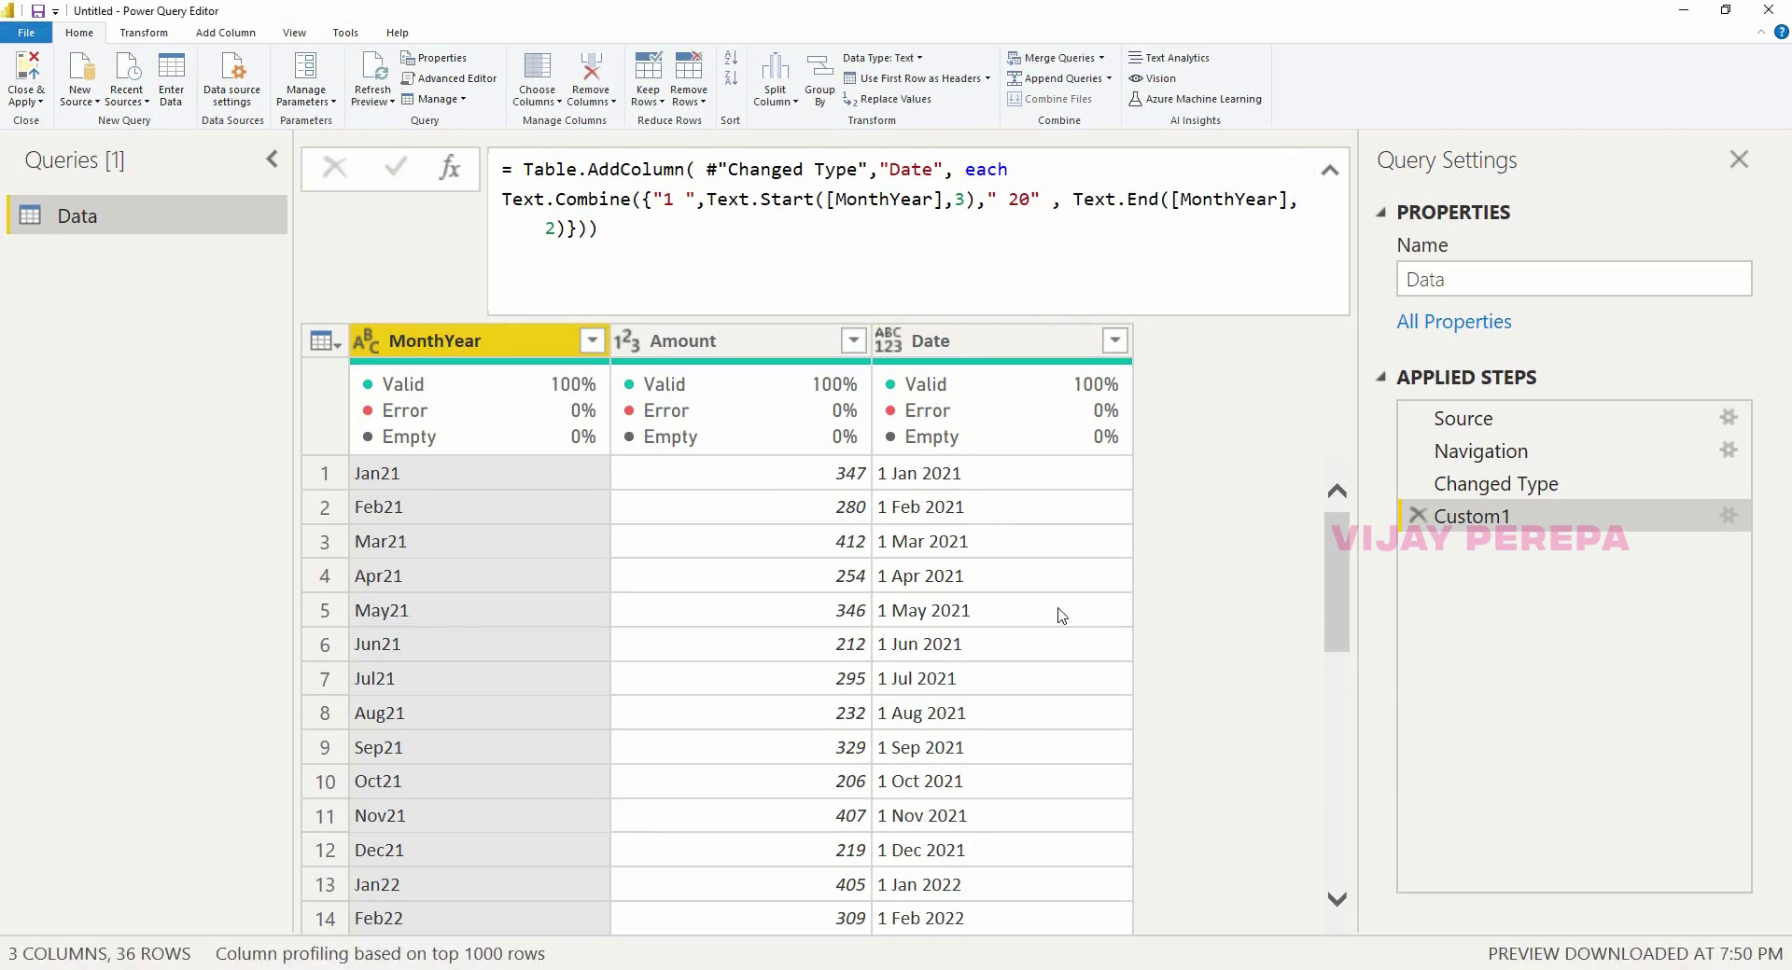
- Set the Date column's type to Date, giving valid dates from 1/1/2021 to 12/1/2023
left_click(887, 341)
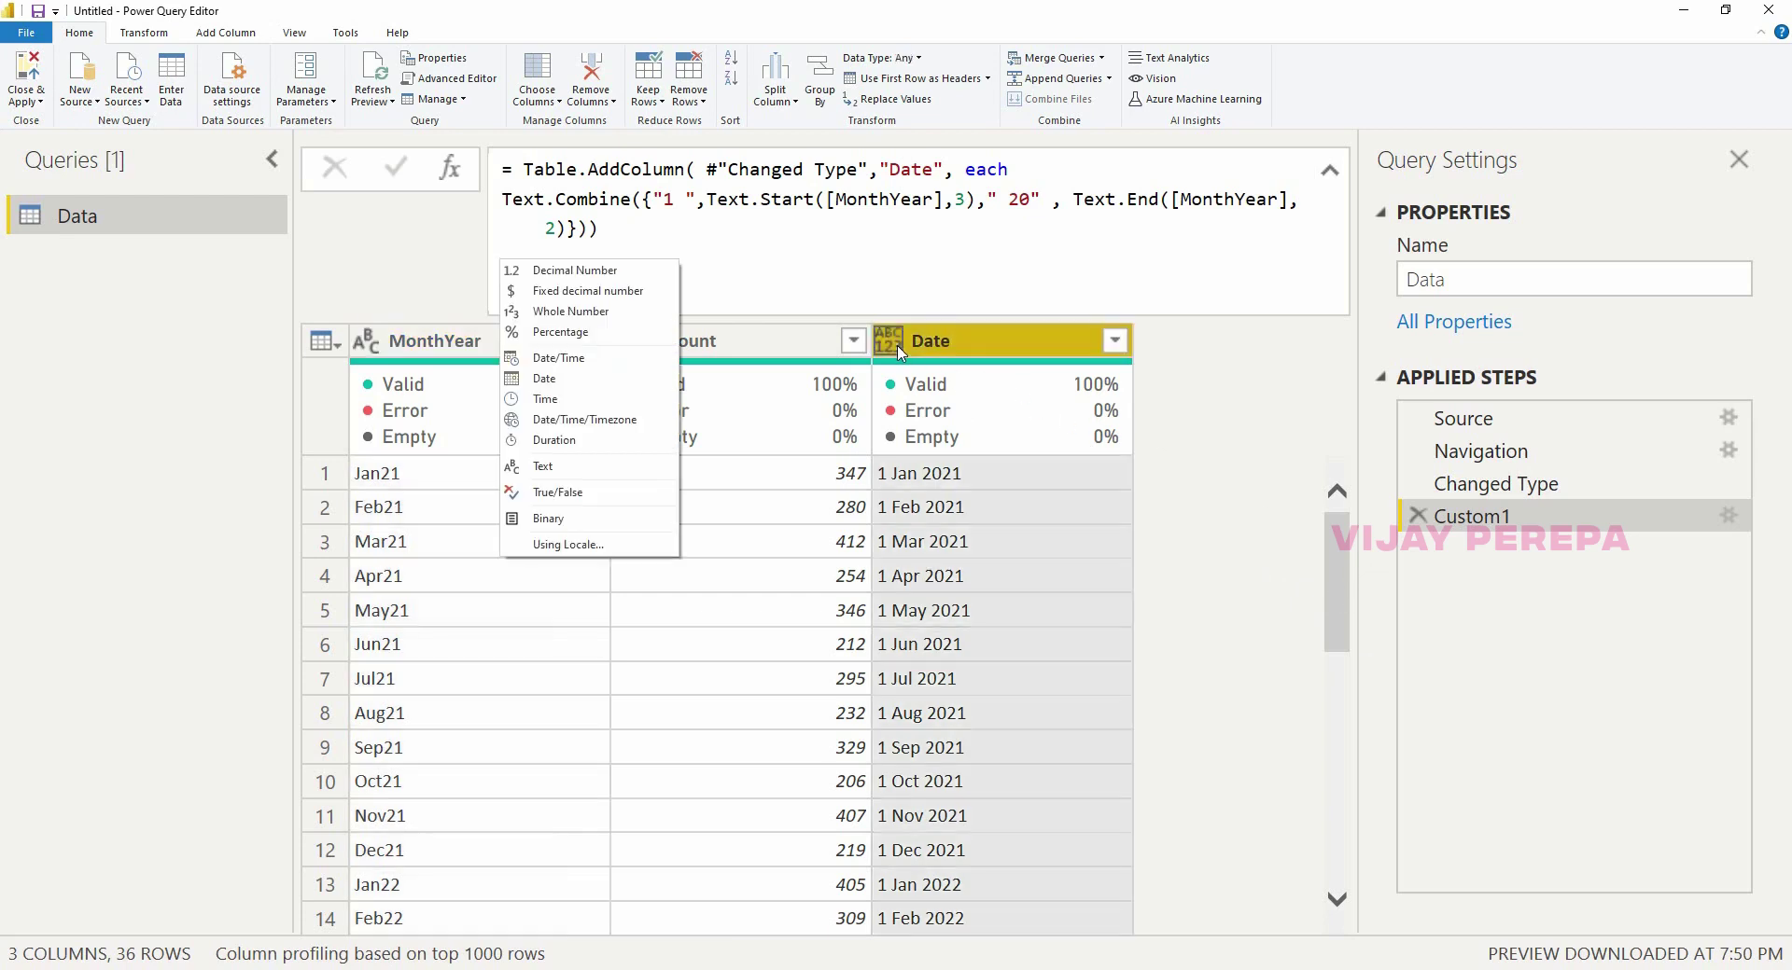
left_click(559, 381)
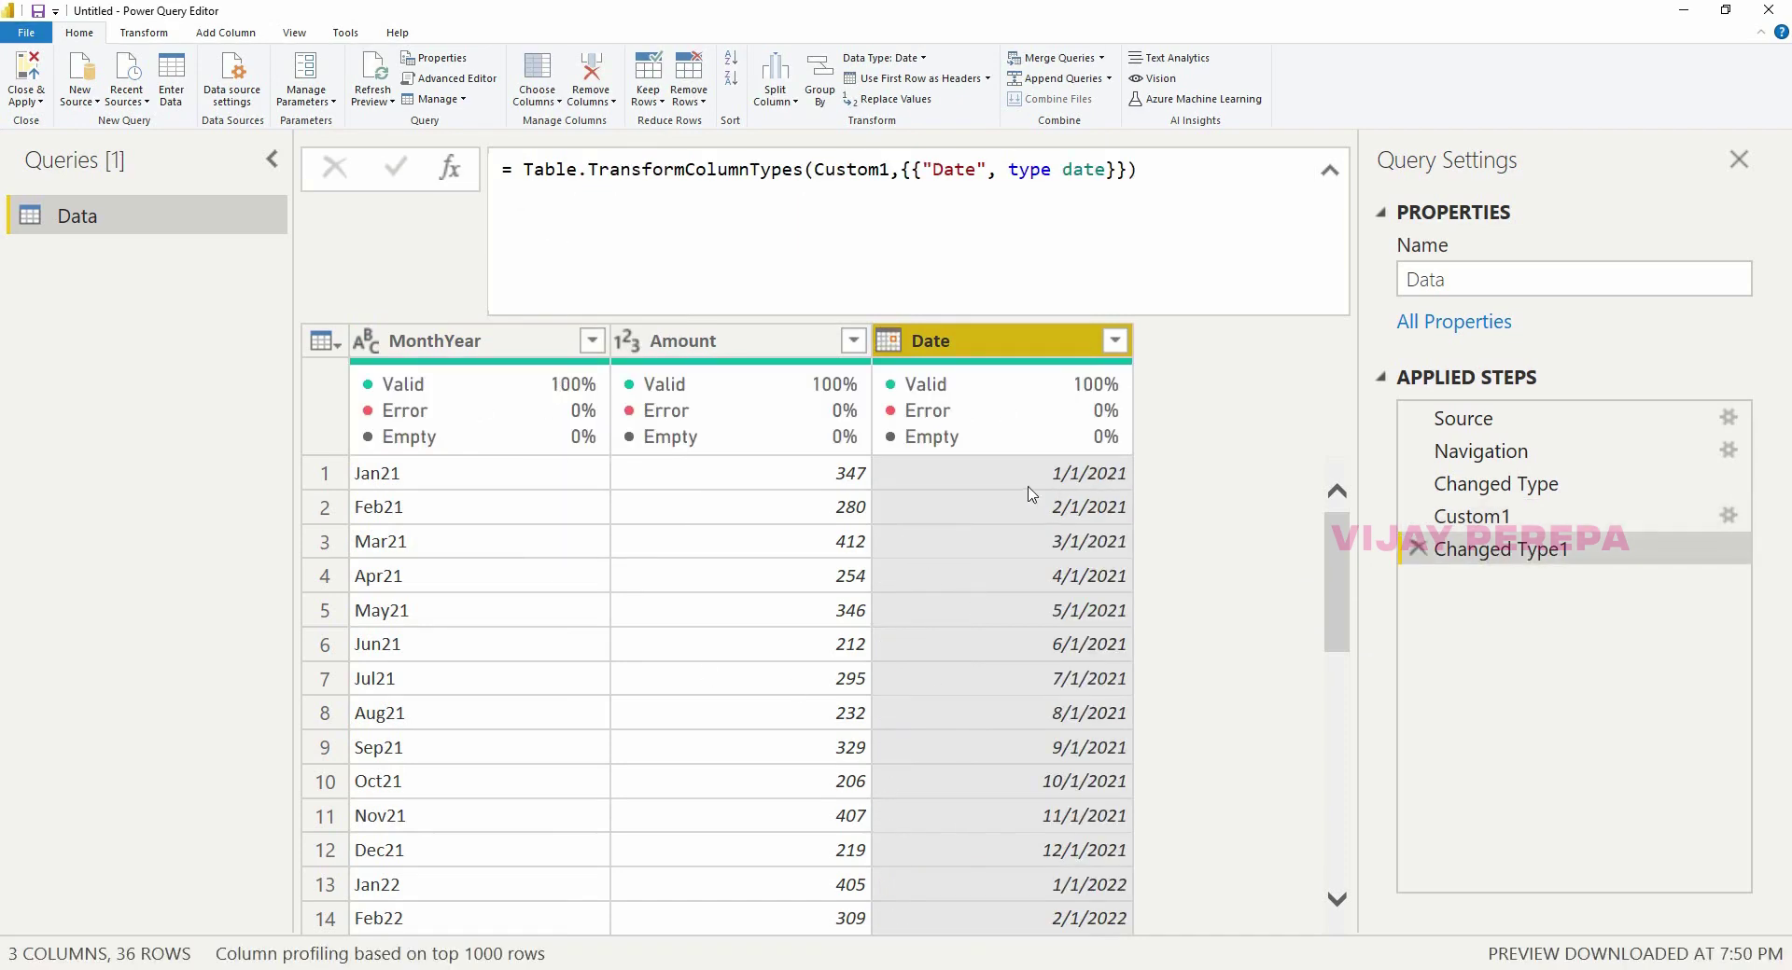
scroll(1148, 737, "down", 5)
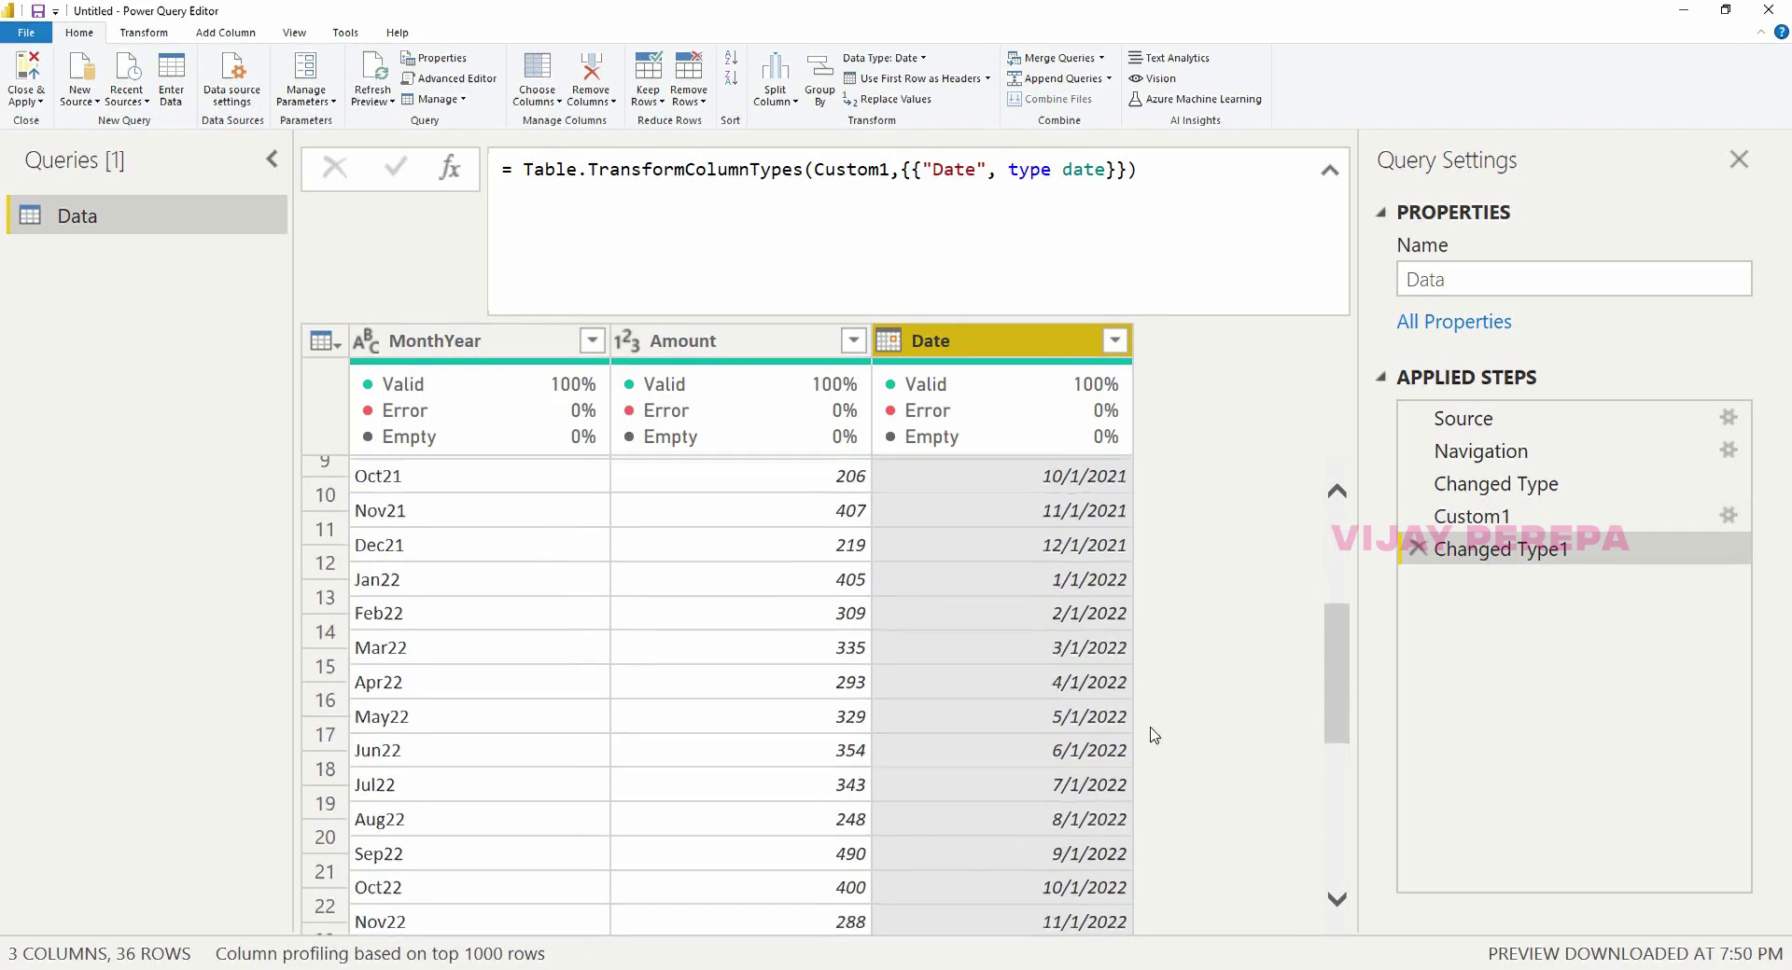
scroll(1123, 777, "down", 3)
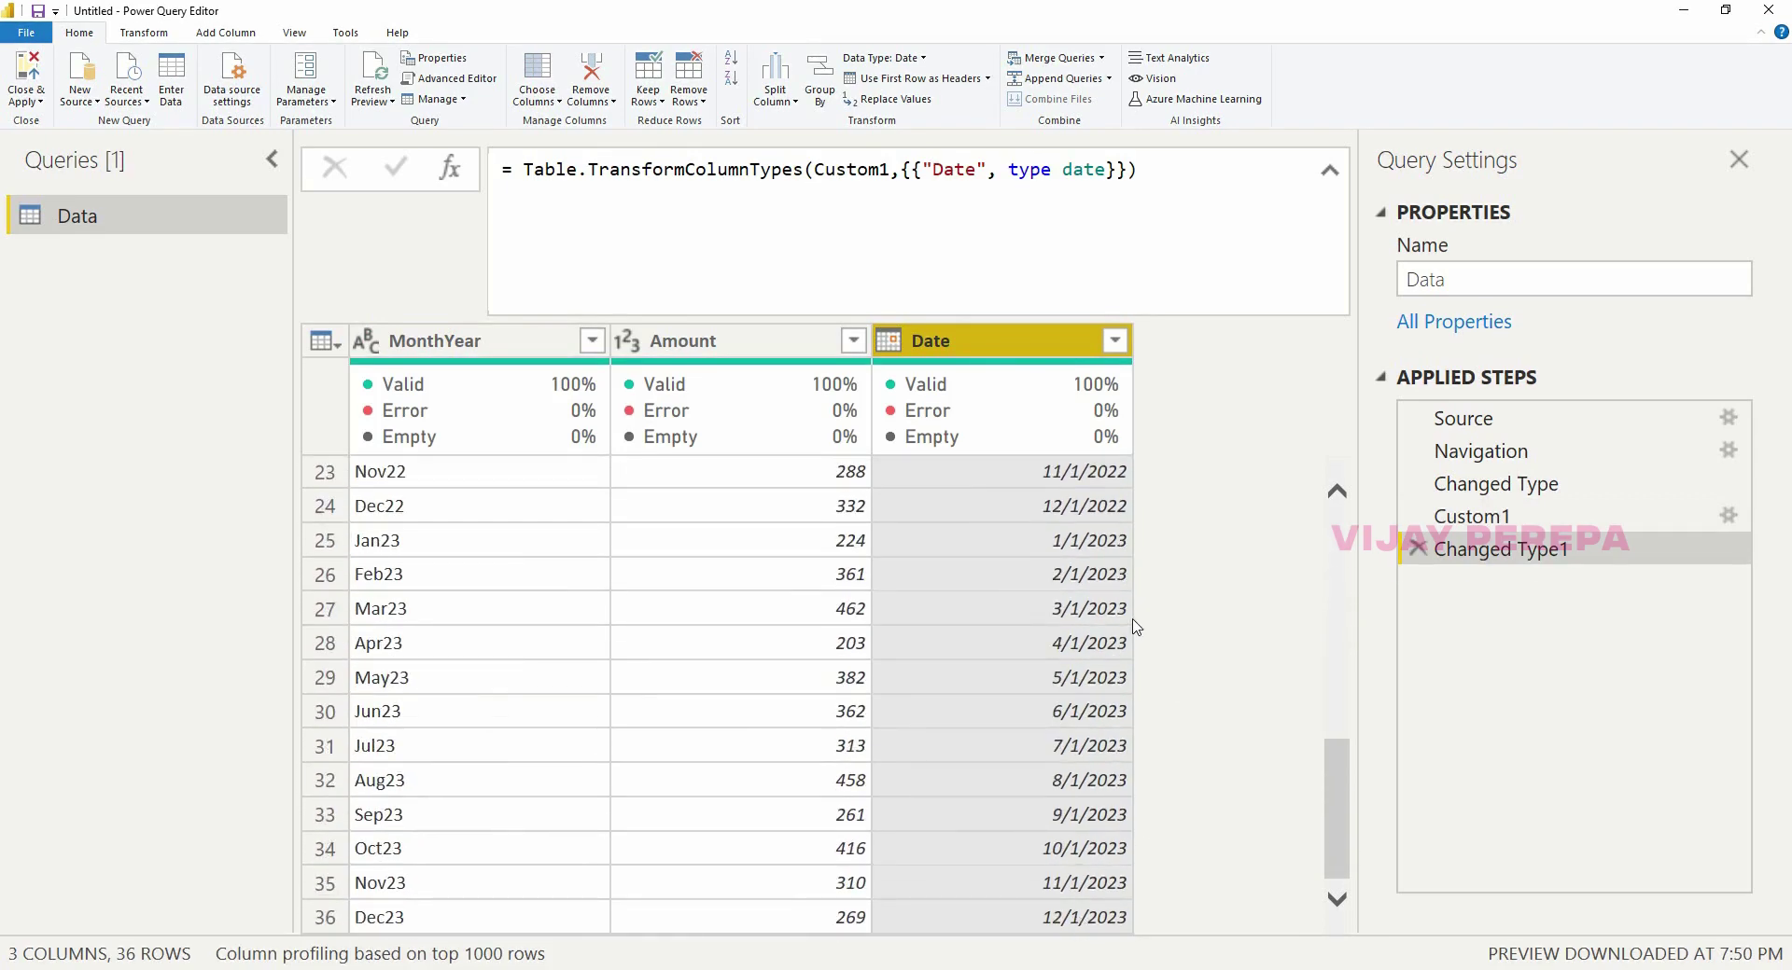
left_click(1330, 170)
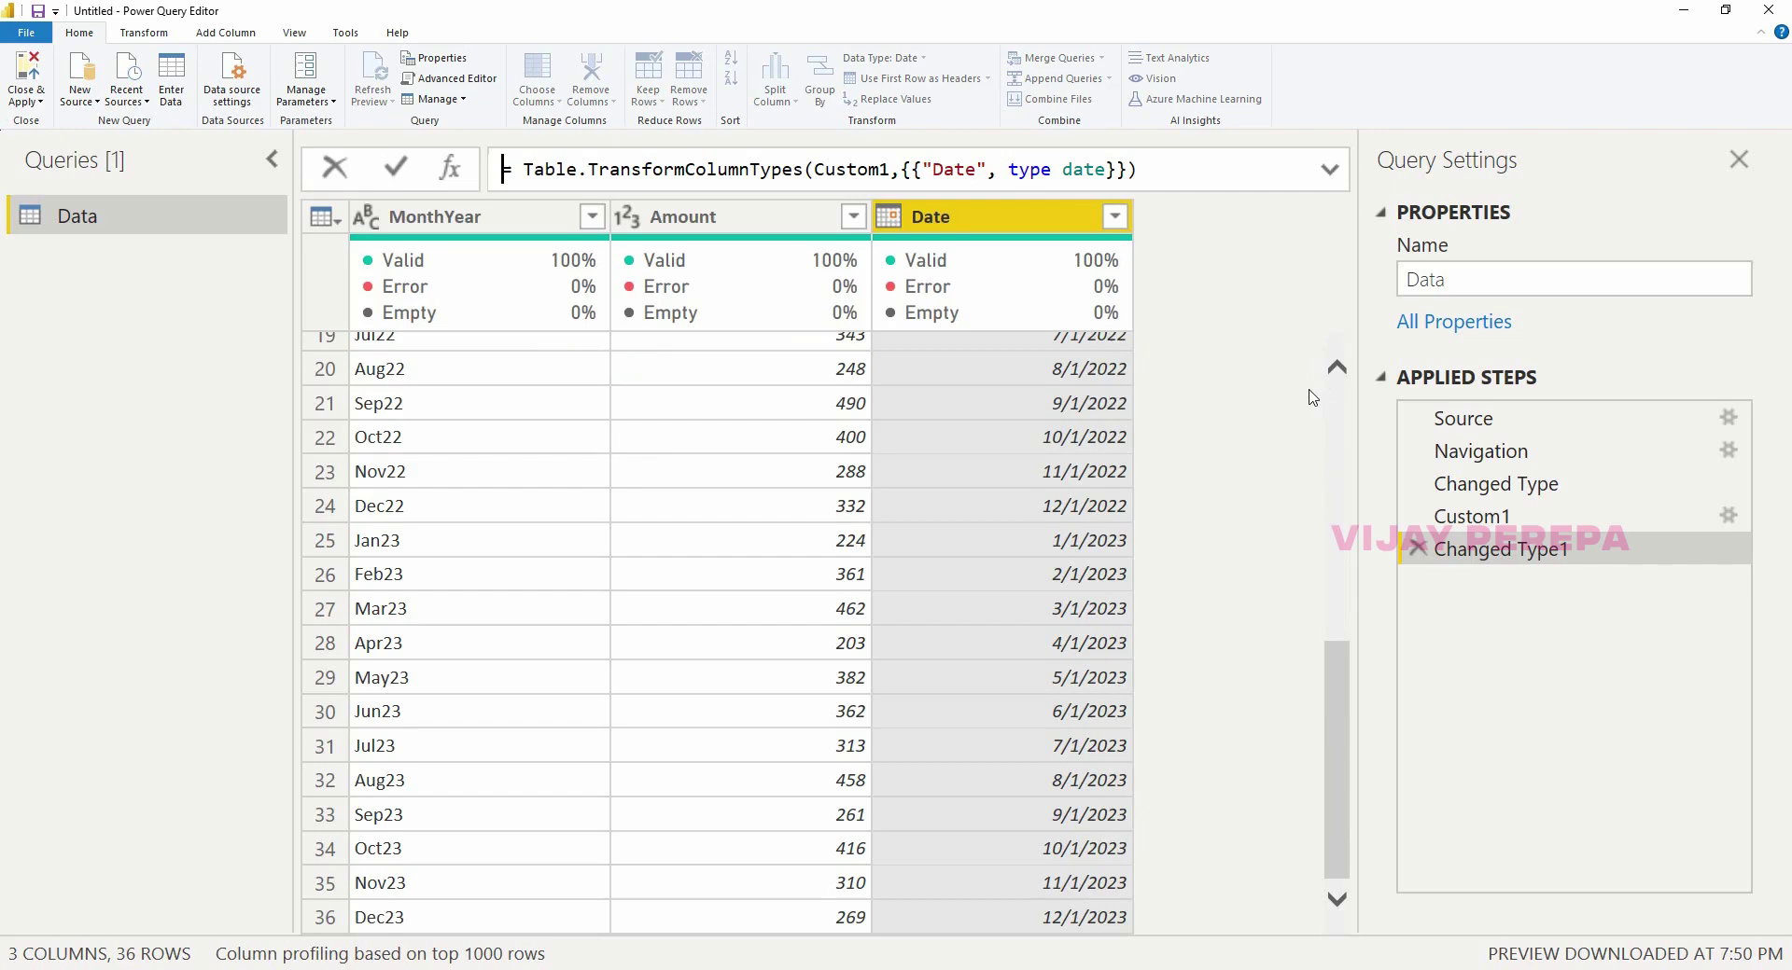
- Close & Apply the query and view the loaded Data table's 36 rows
left_click(40, 110)
left_click(51, 161)
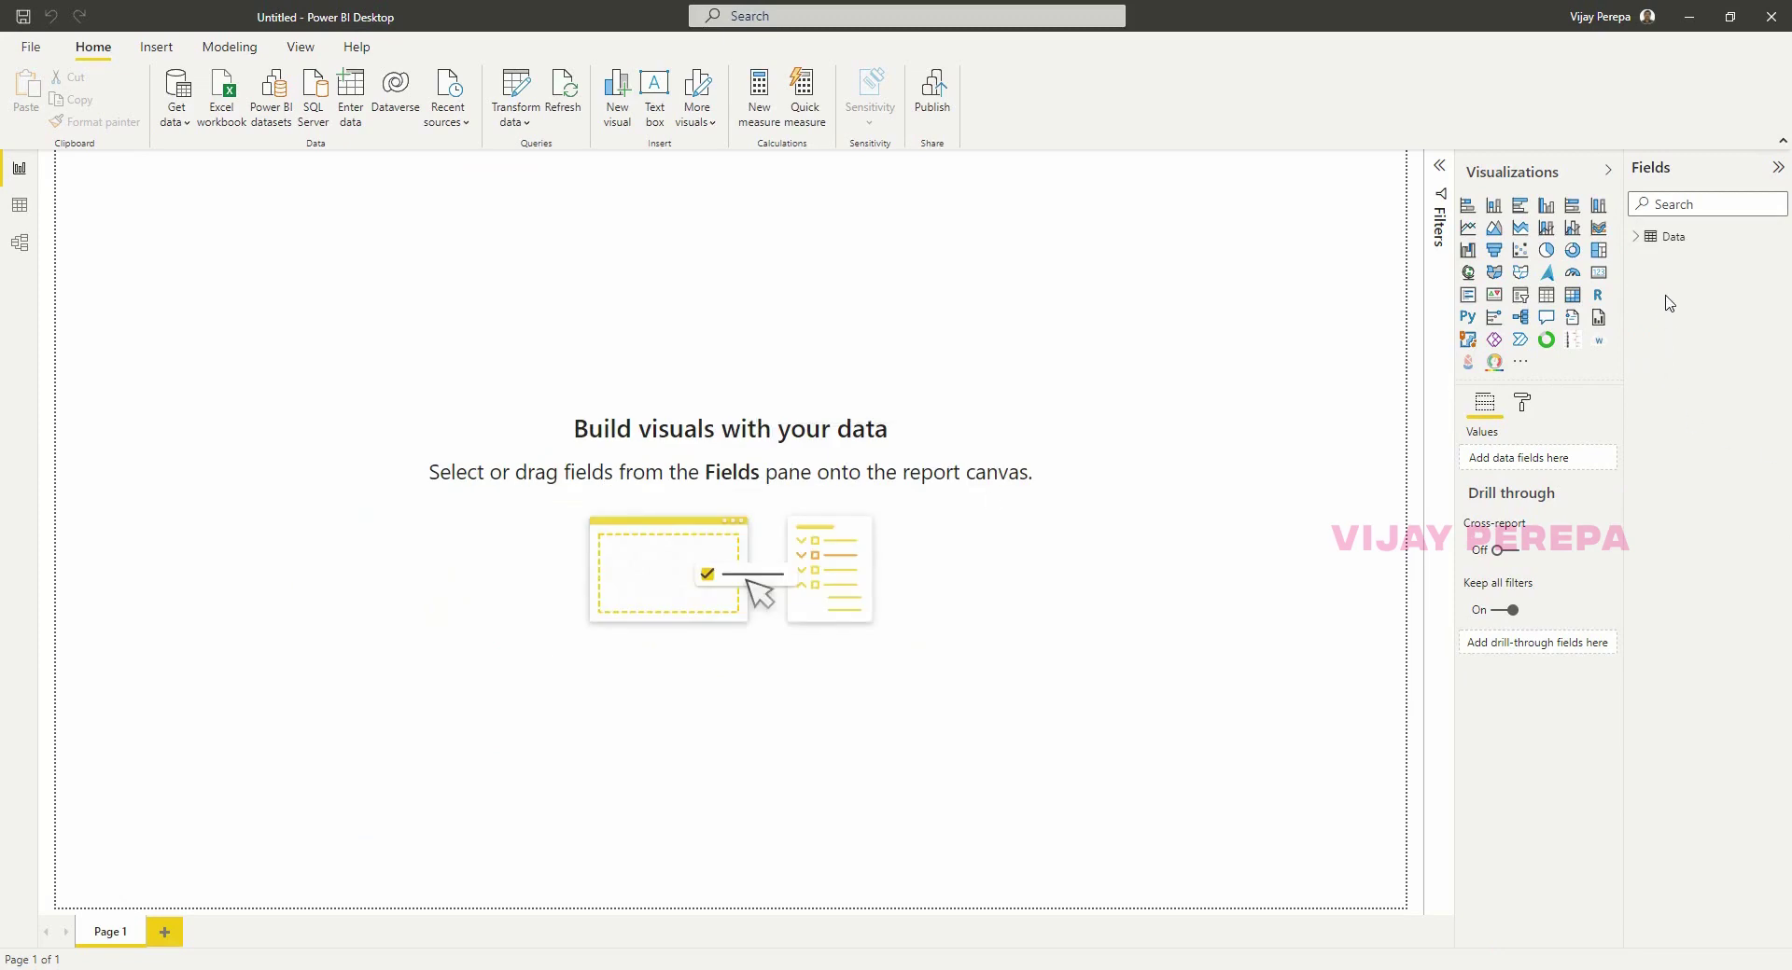
left_click(20, 205)
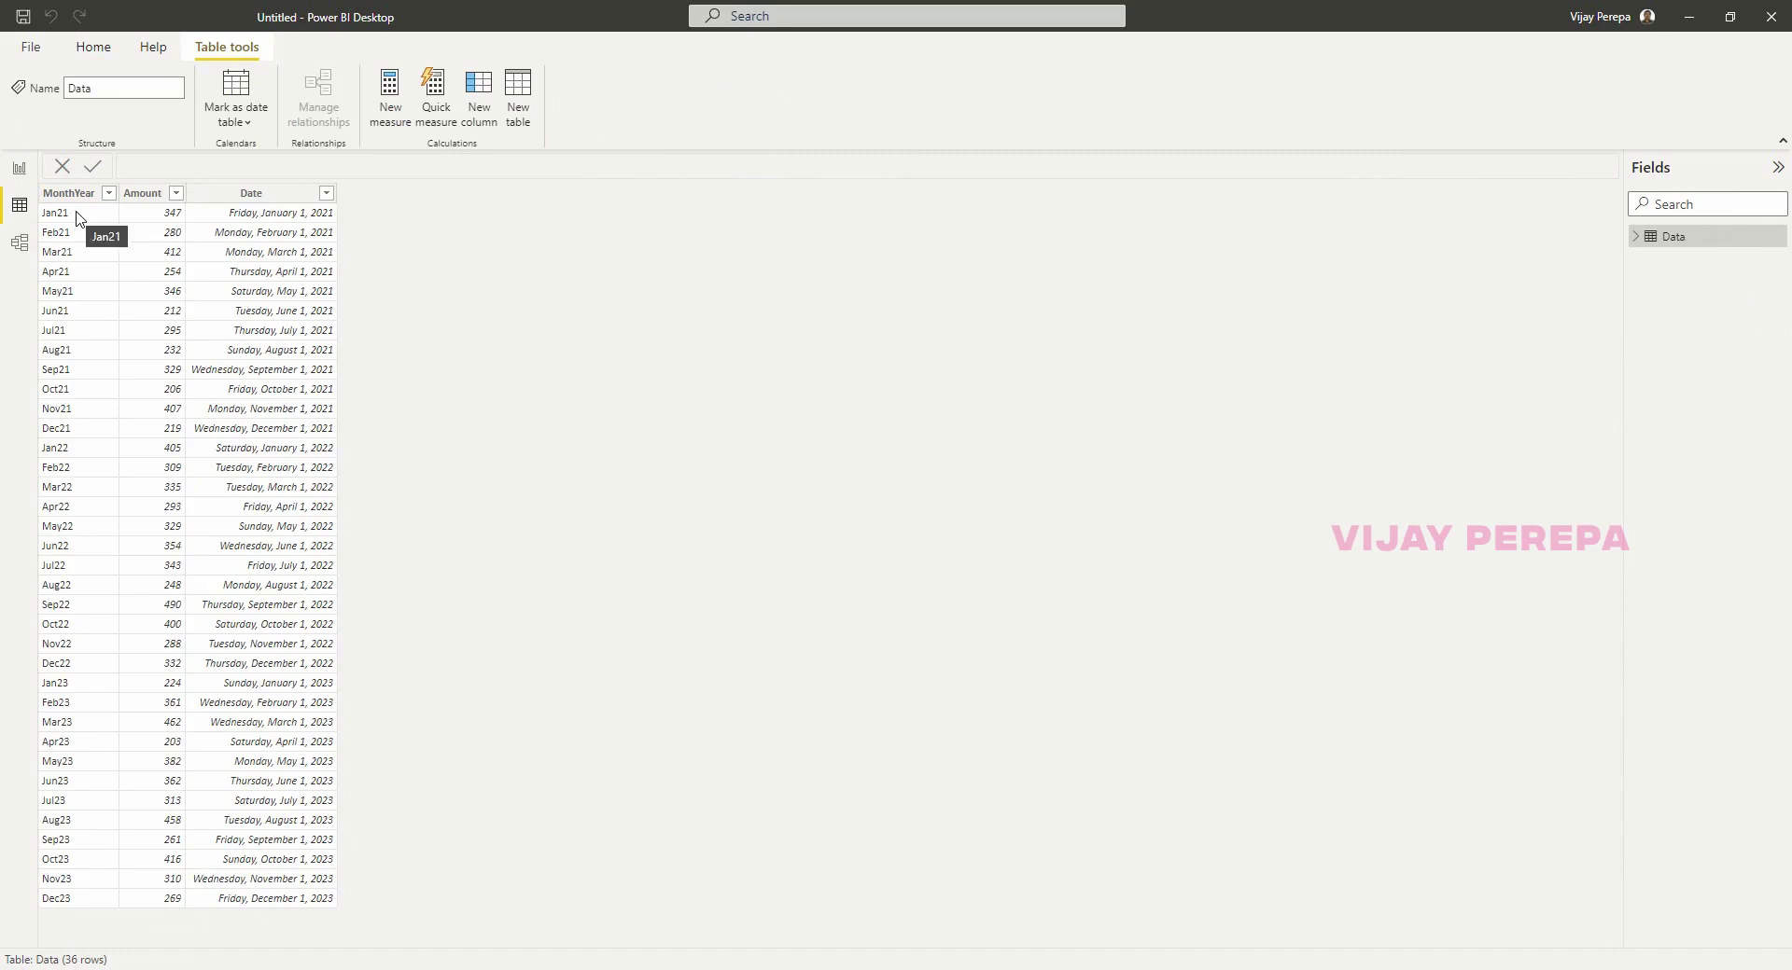
- Add the DAX column DAte 1 = 1 & LEFT(Data[MonthYear],3) & 20 & RIGHT(Data[MonthYear],2)
left_click(479, 98)
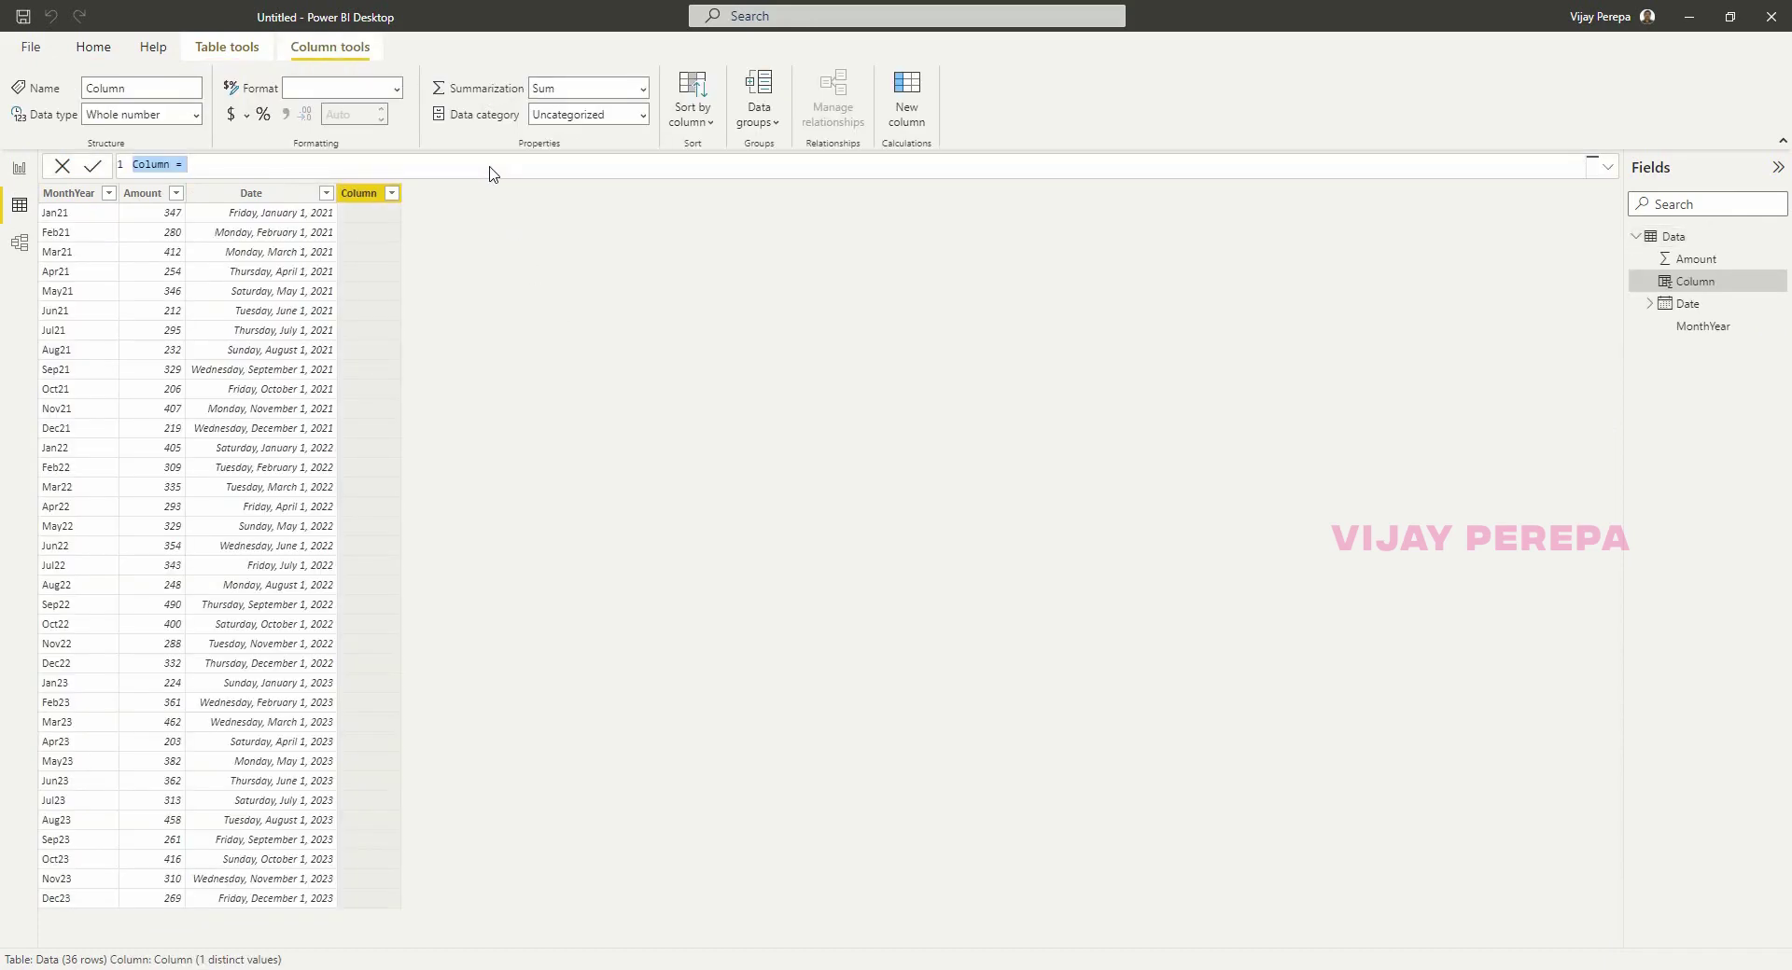
scroll(492, 174, "up", 4, "ctrl")
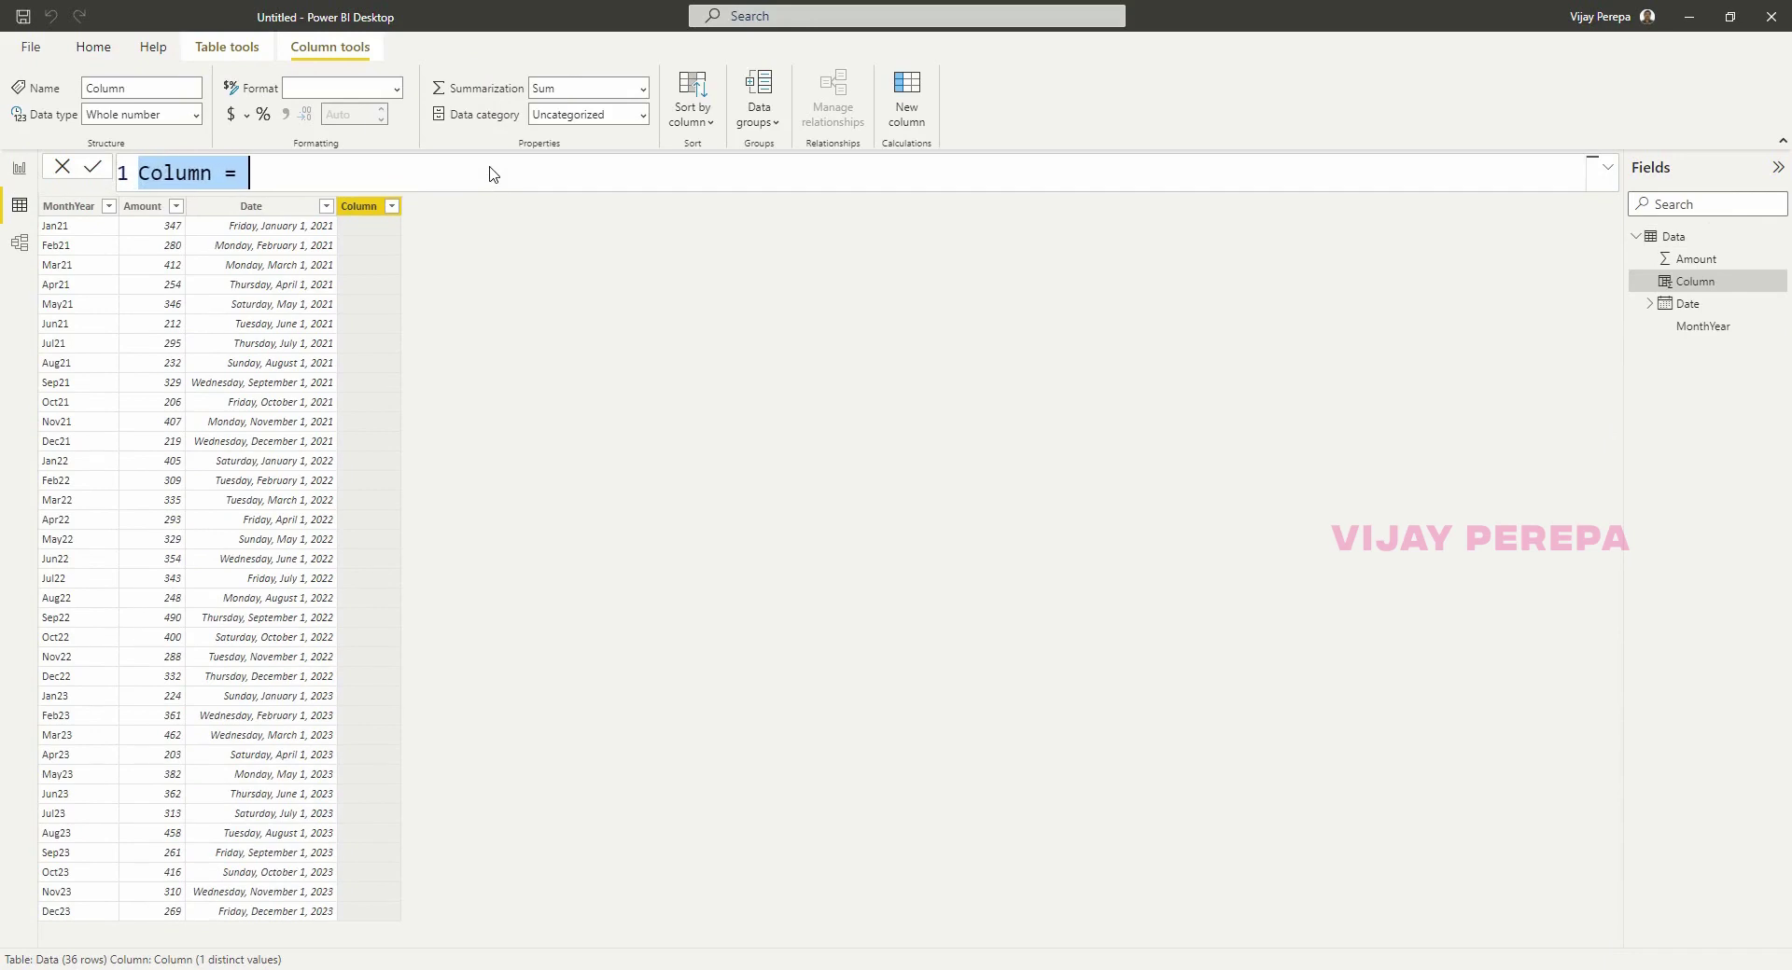
type("DAte 1 = ")
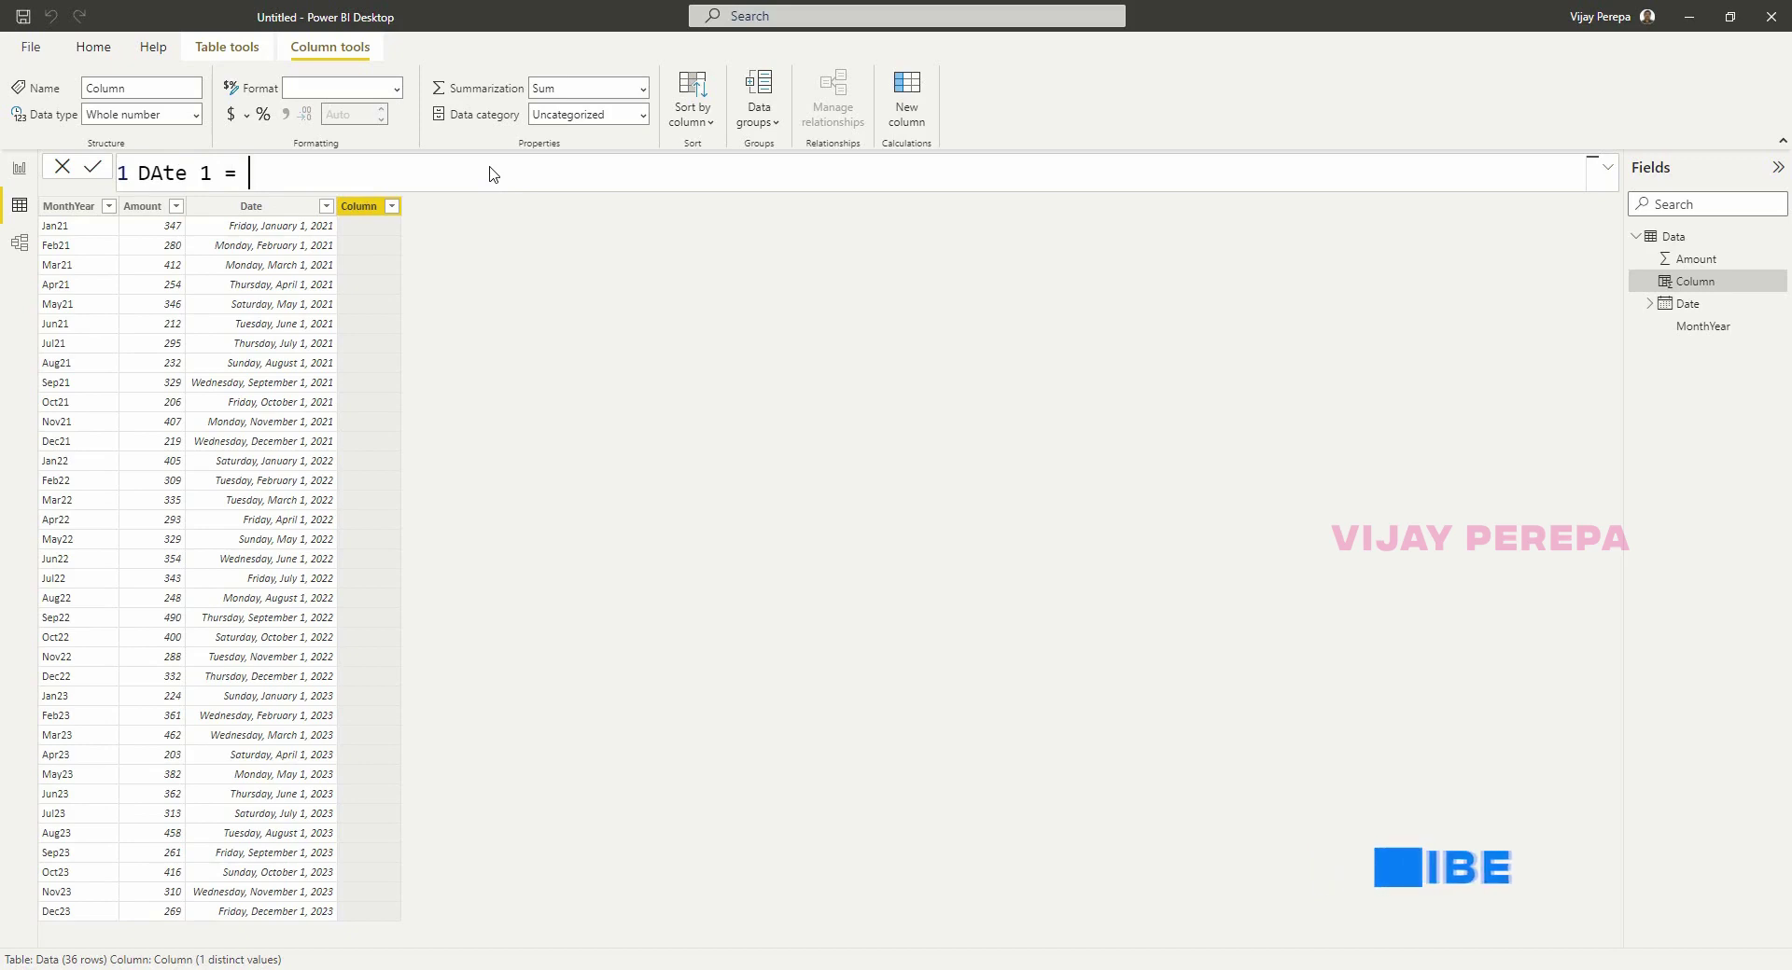
type("1")
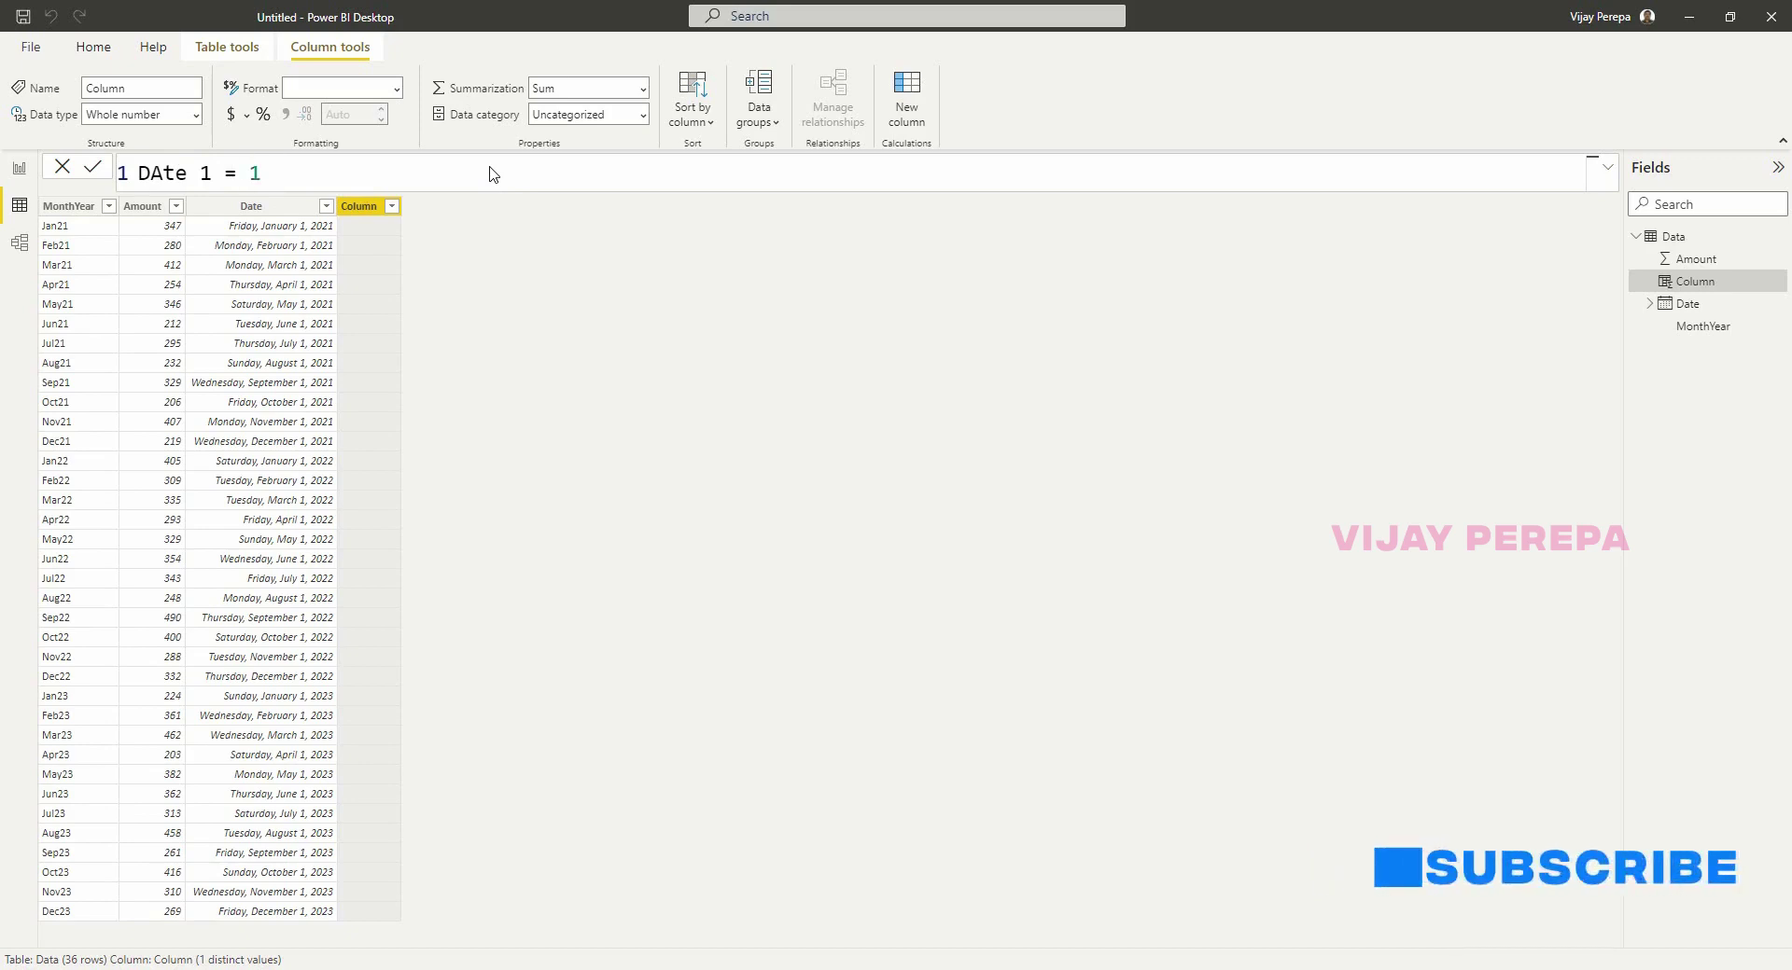
type(" & left")
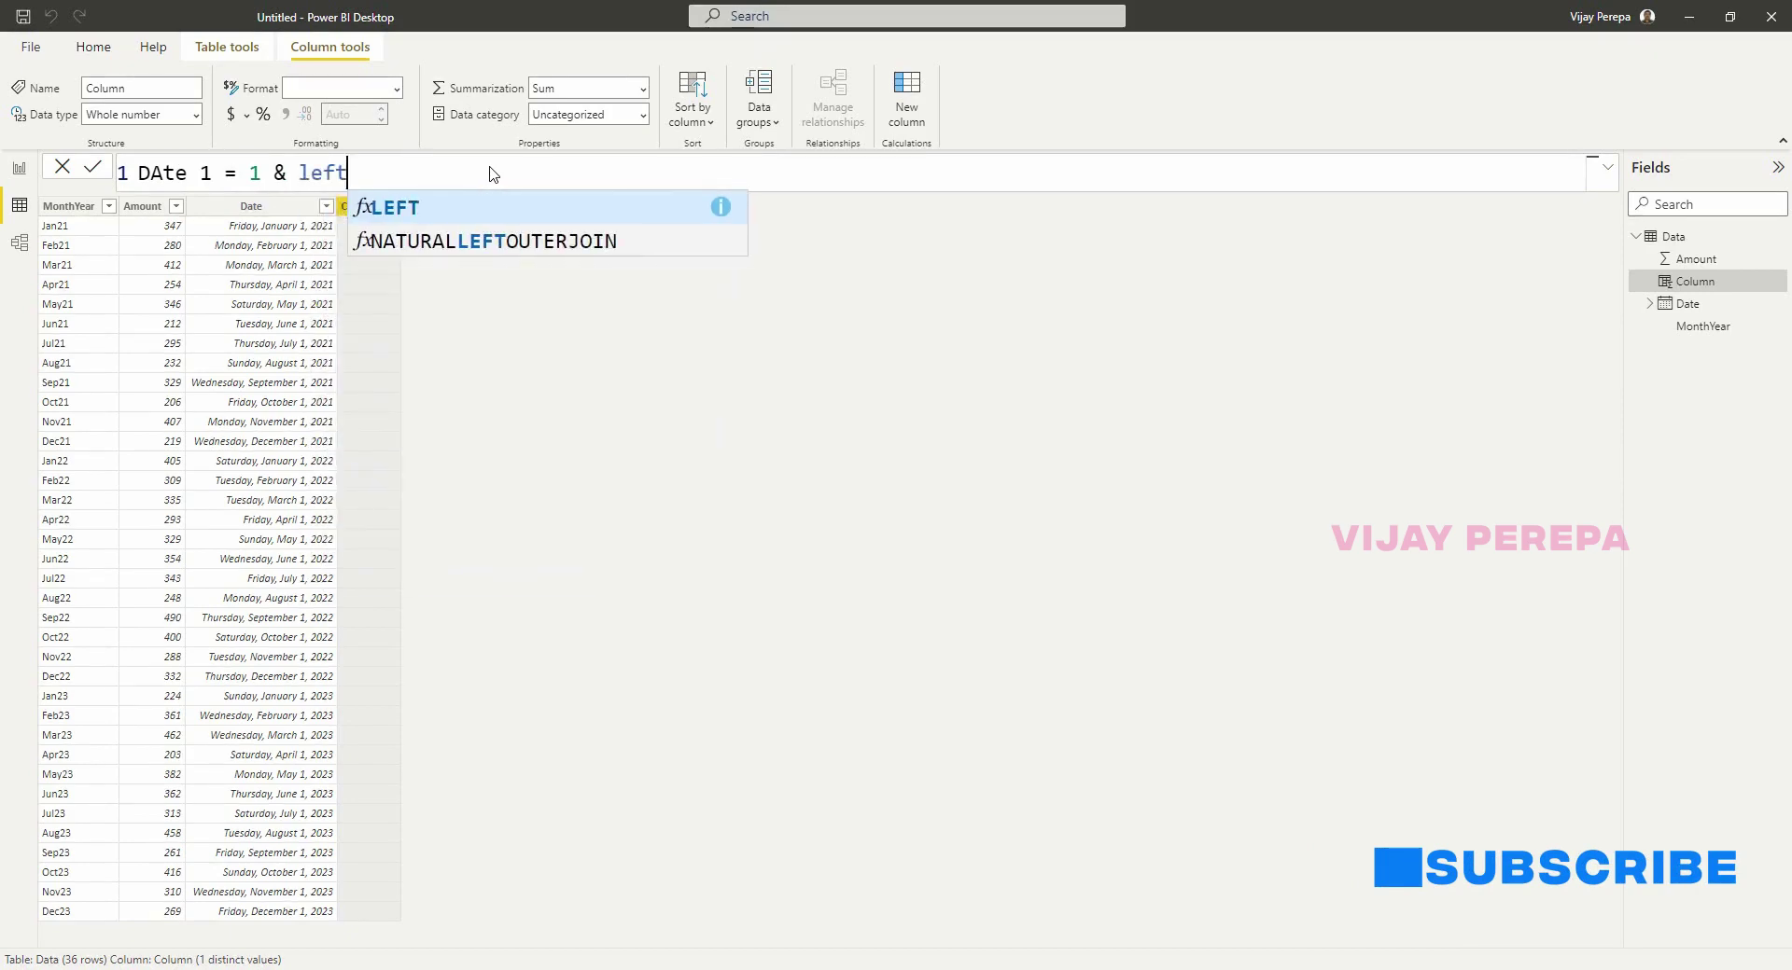
key("Tab")
type("month")
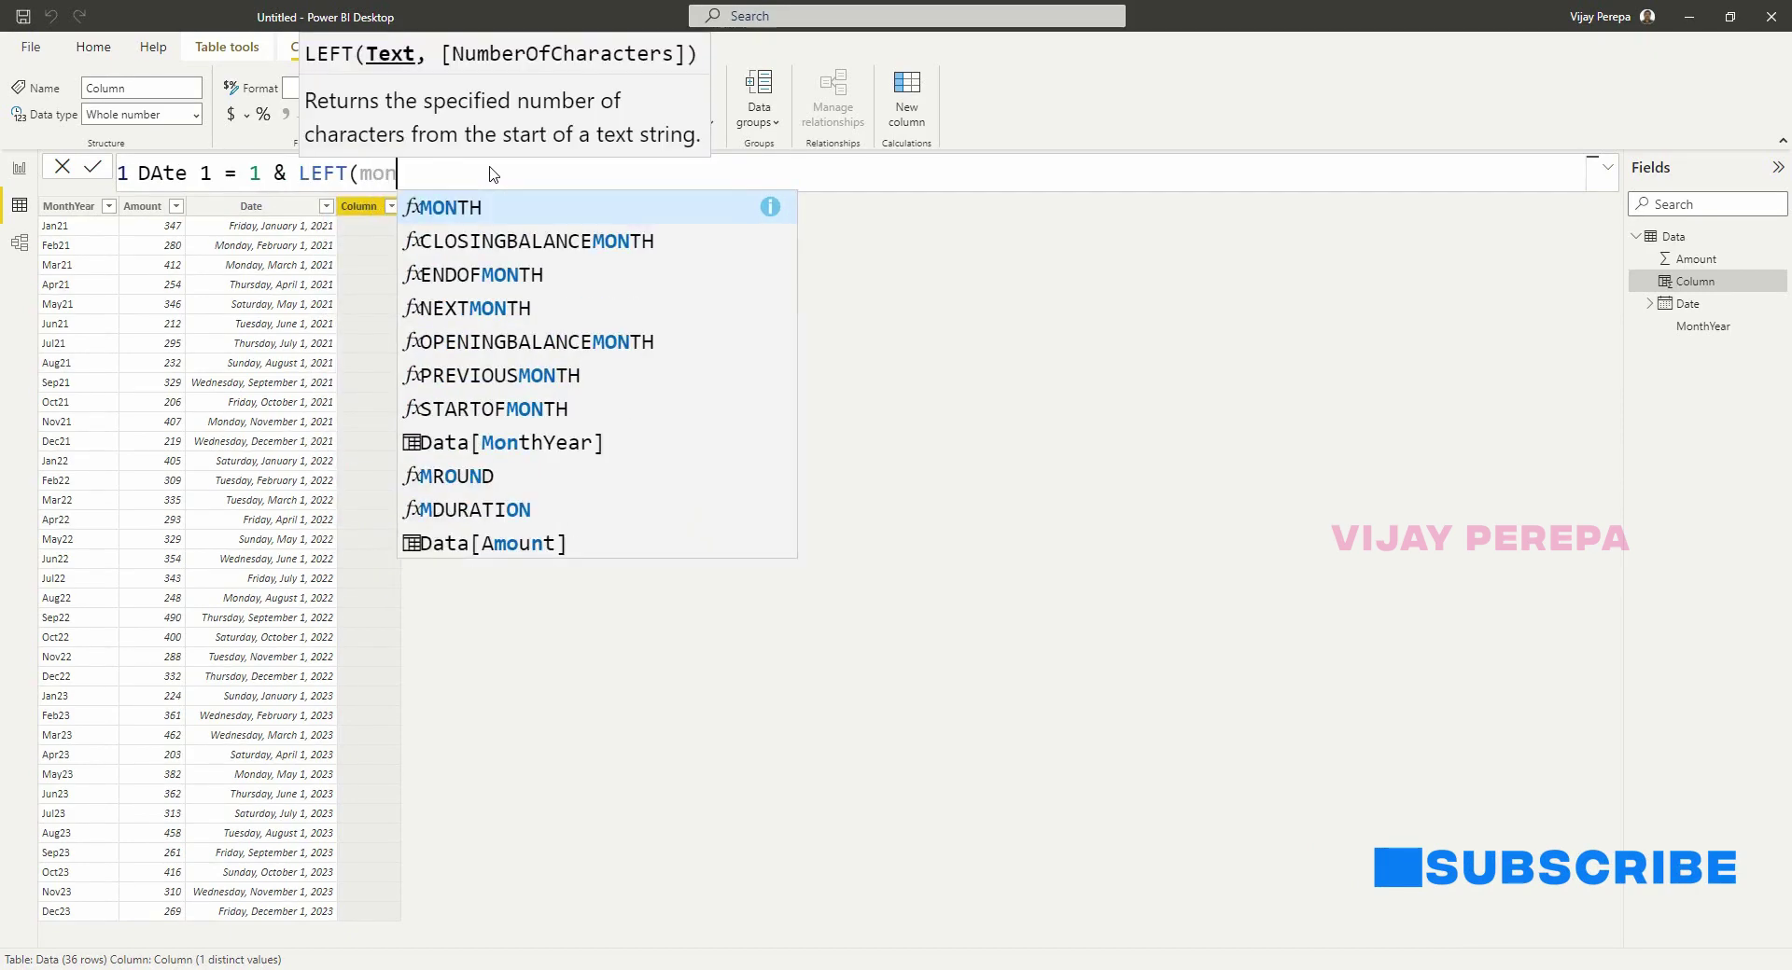
left_click(628, 440)
type(",3")
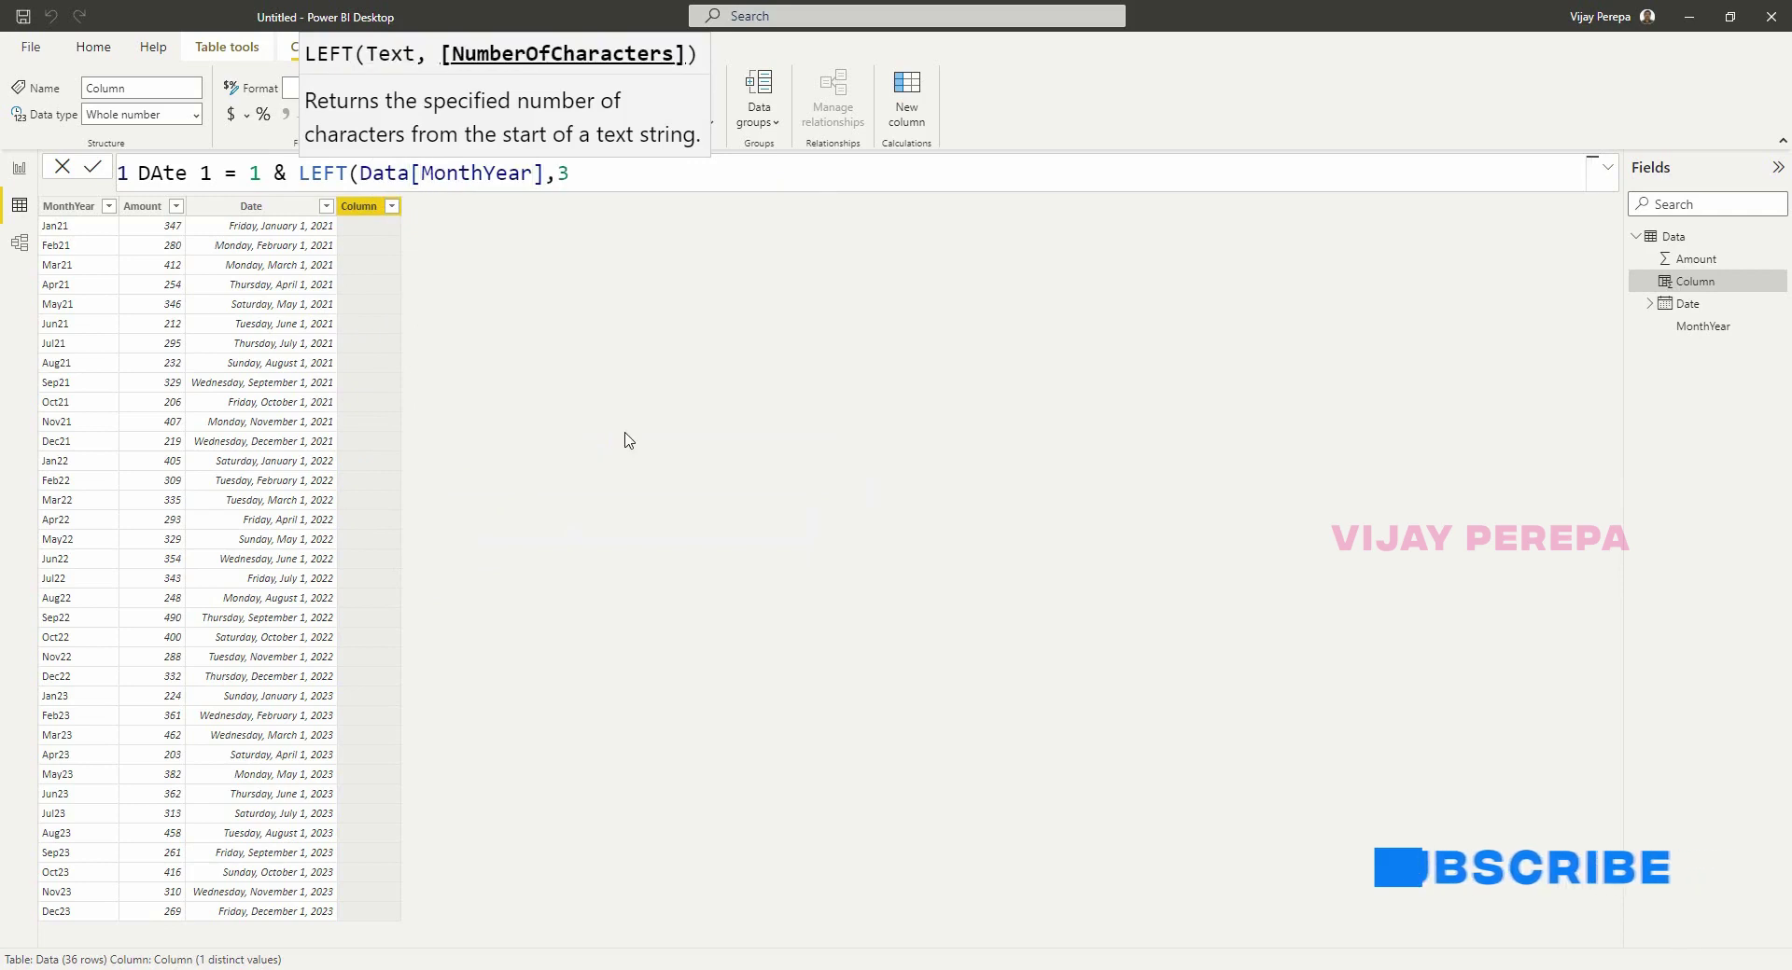
type(")")
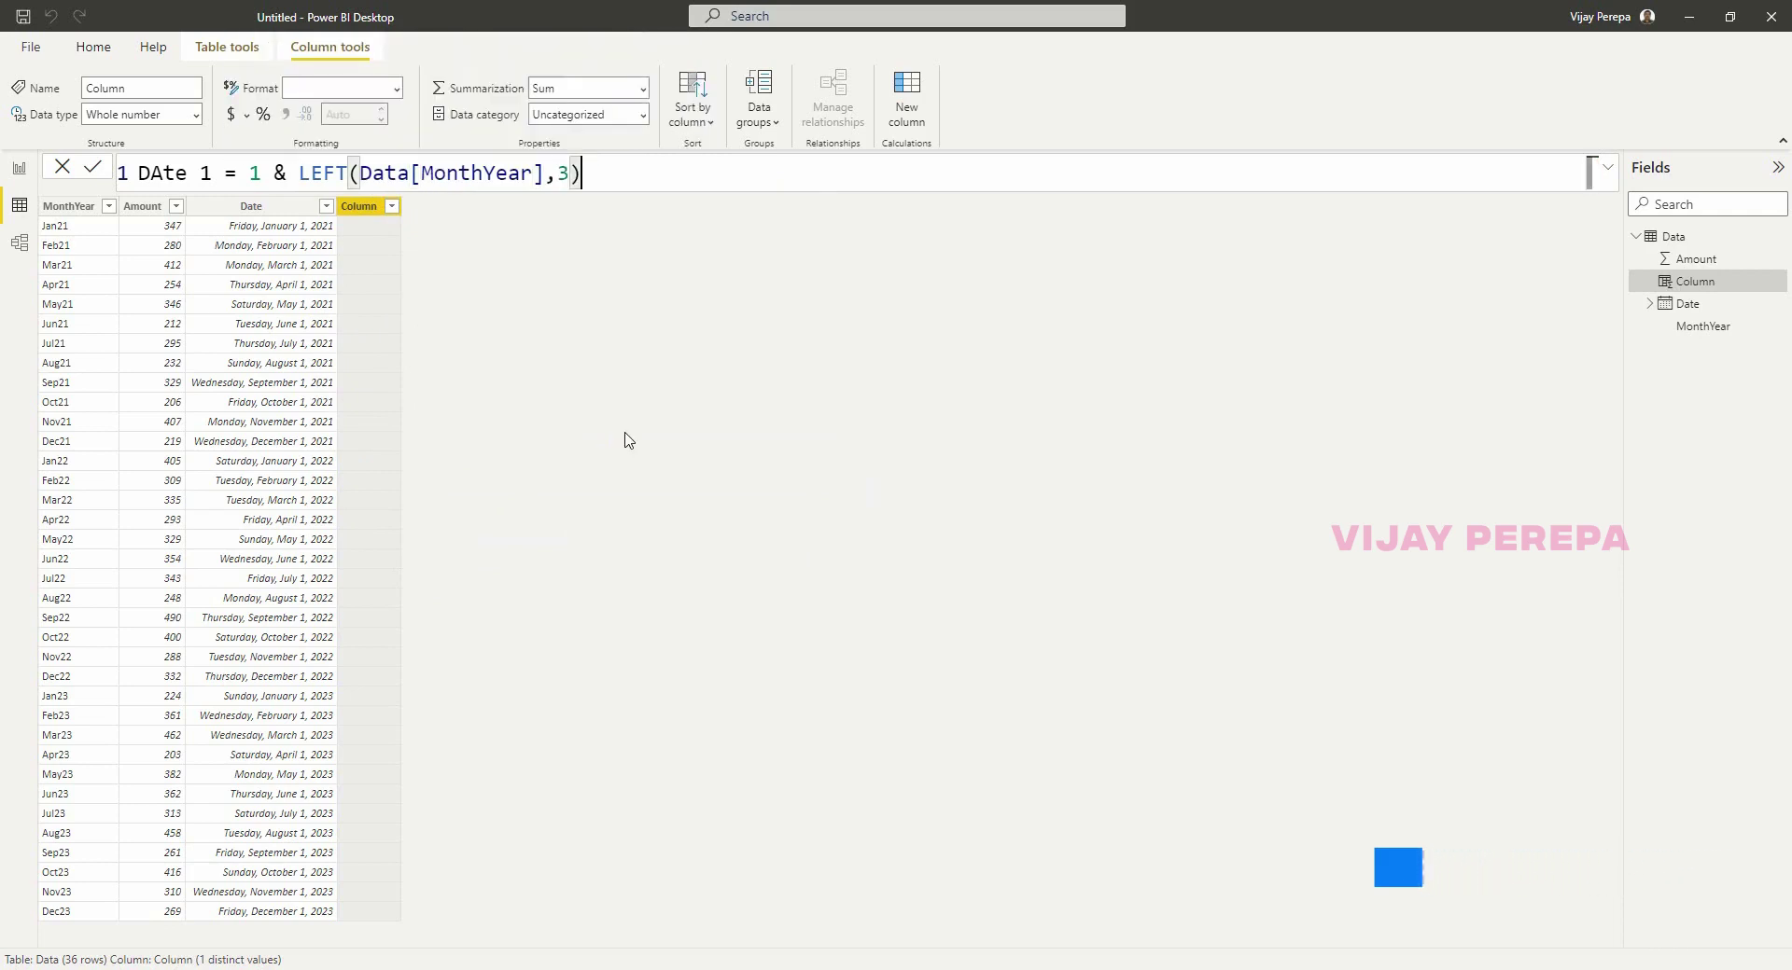
type(" &")
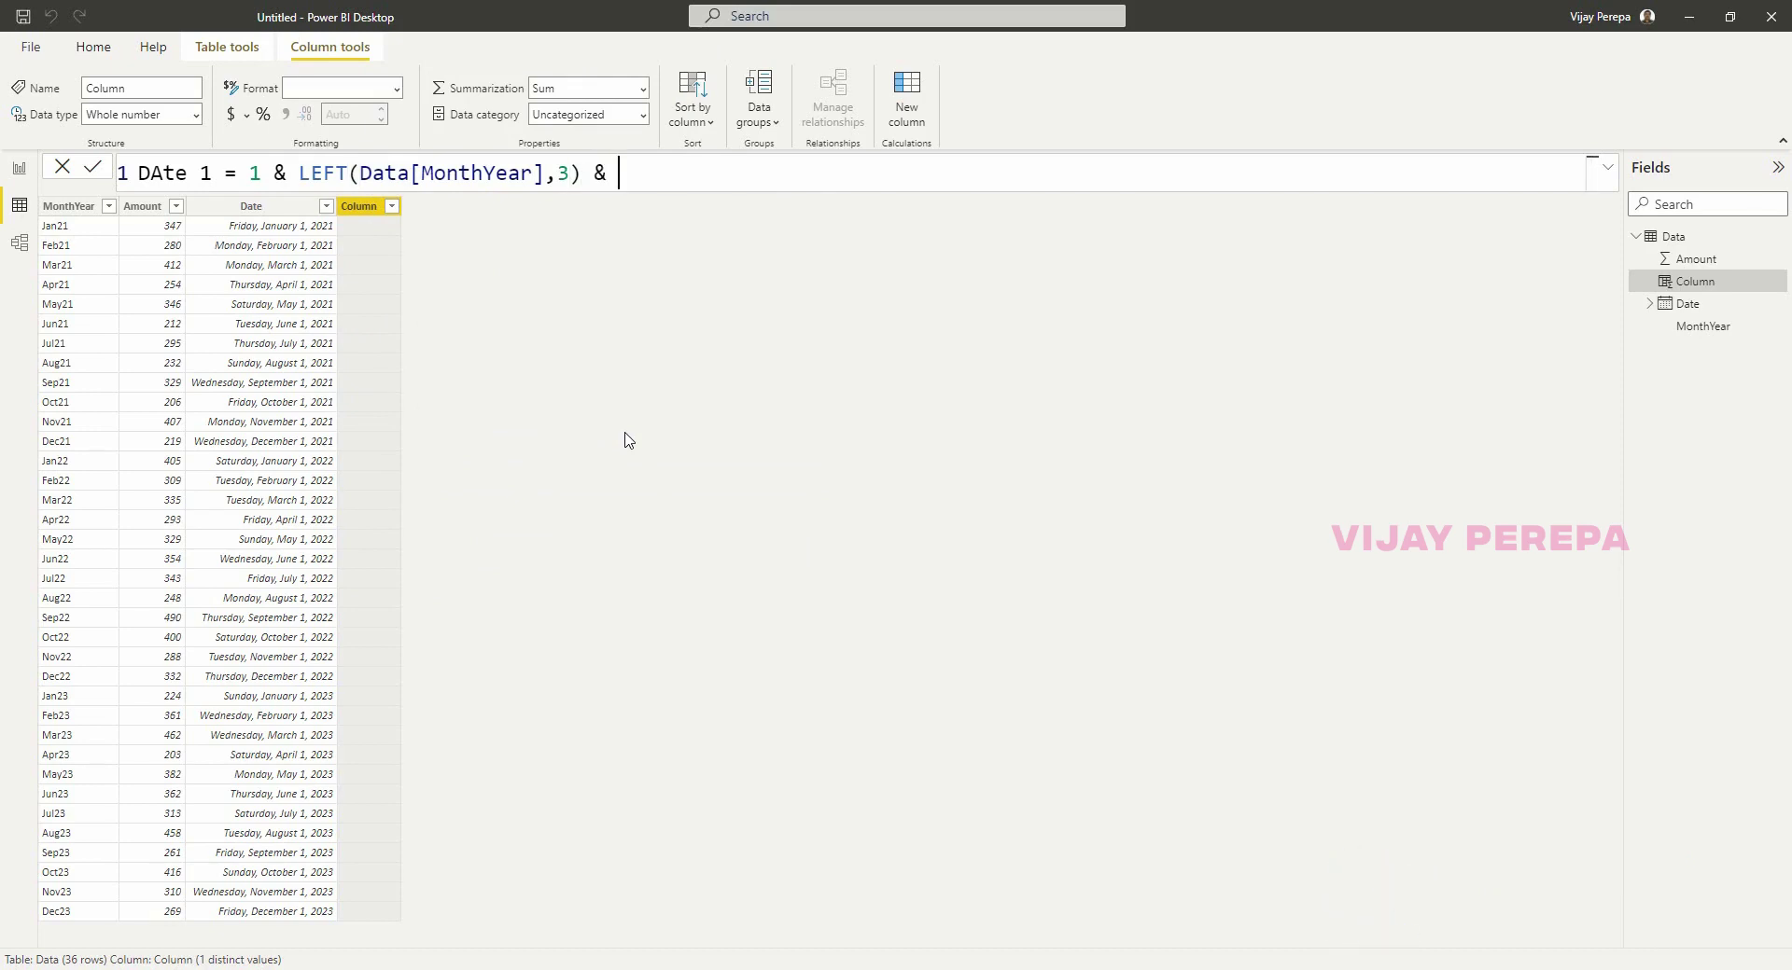
type(" 20 & right(month")
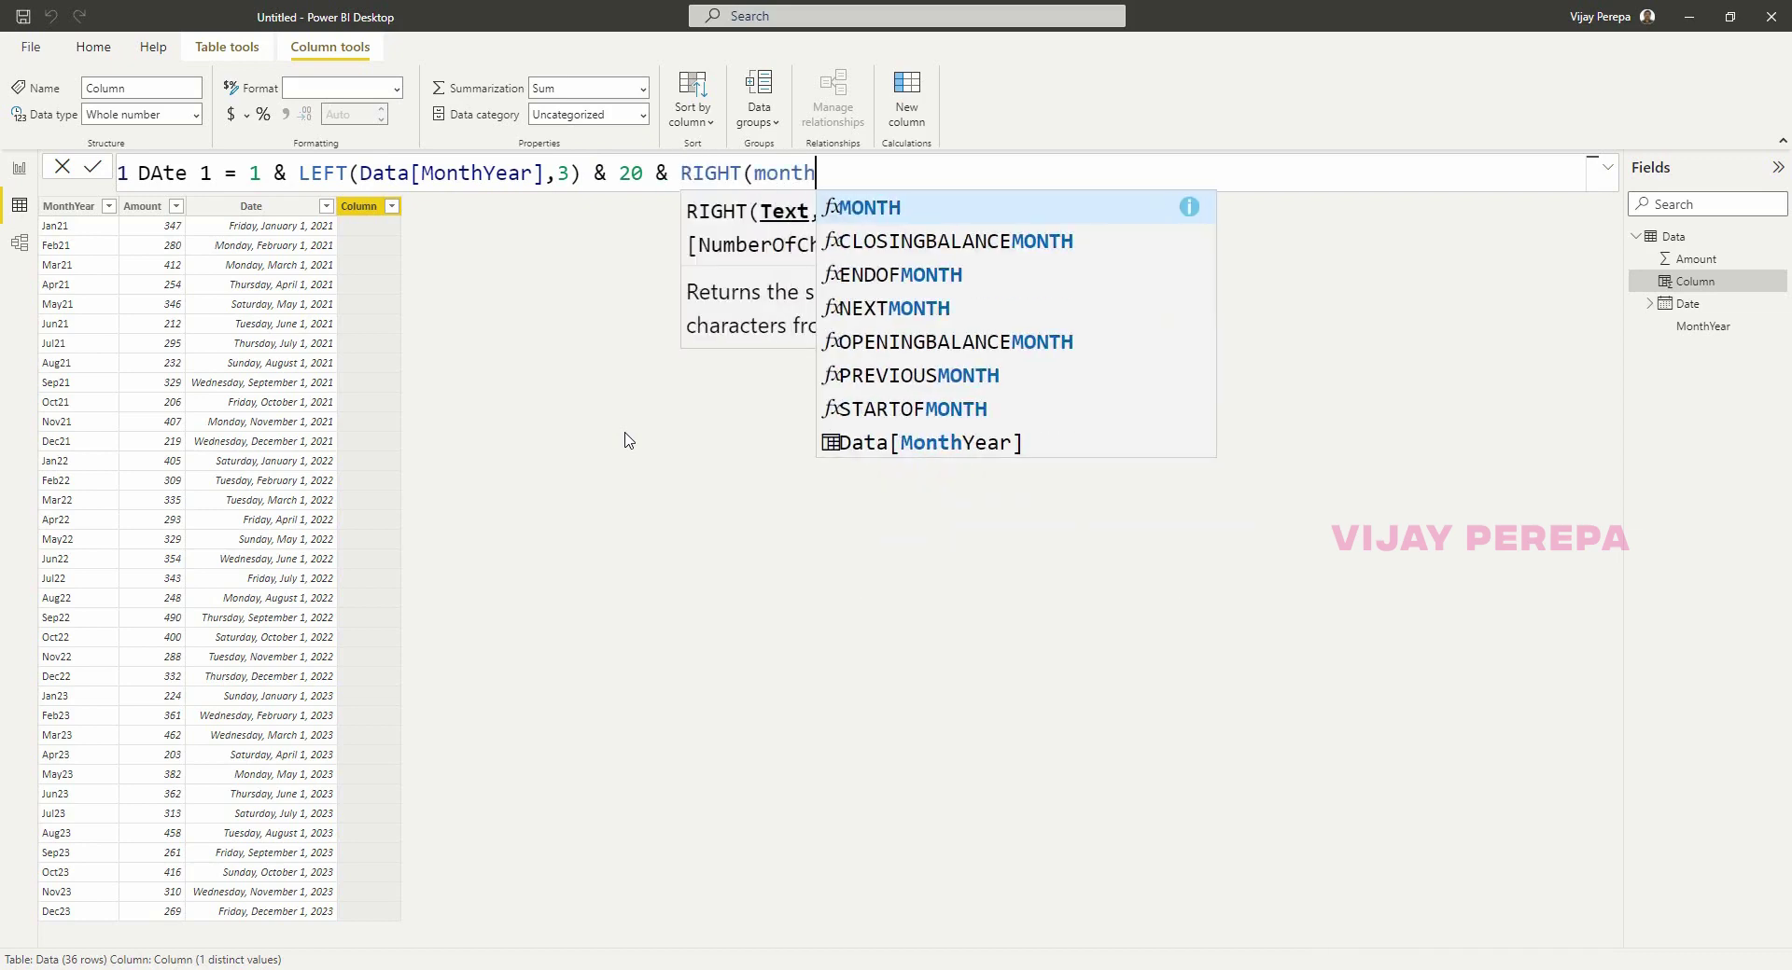
key("Down")
key("Down")
key("Down")
key("Down")
key("Down")
key("Down")
key("Down")
key("Tab")
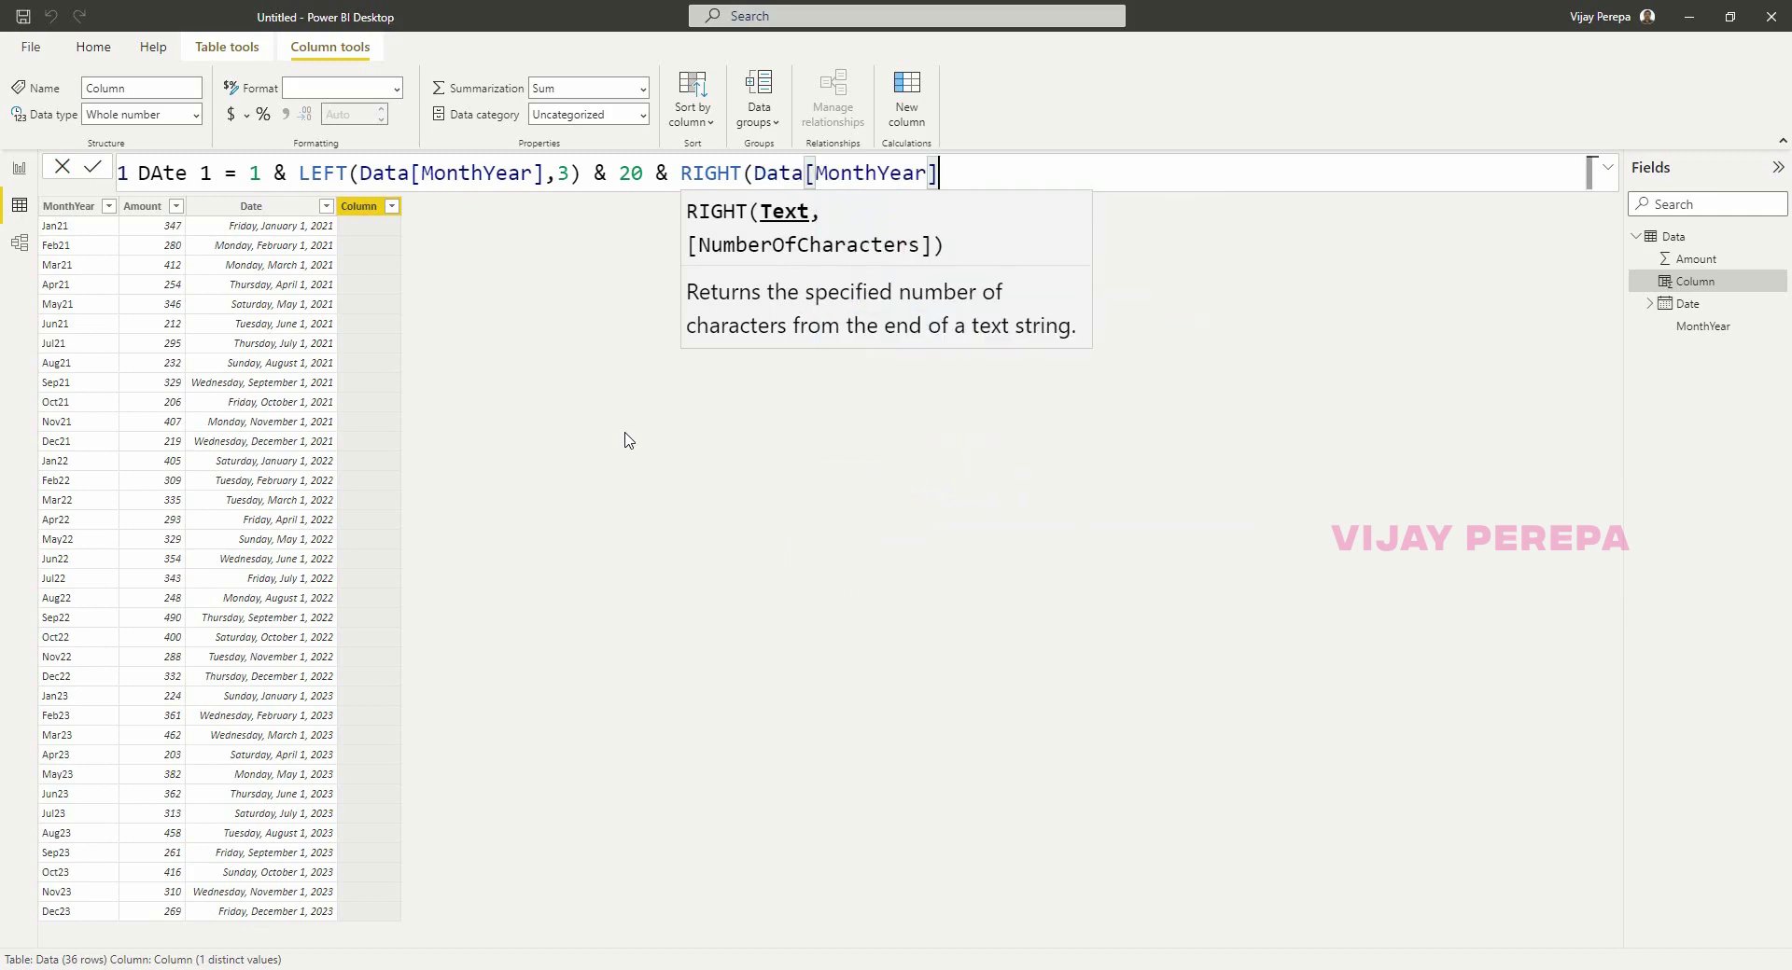
type(",2)")
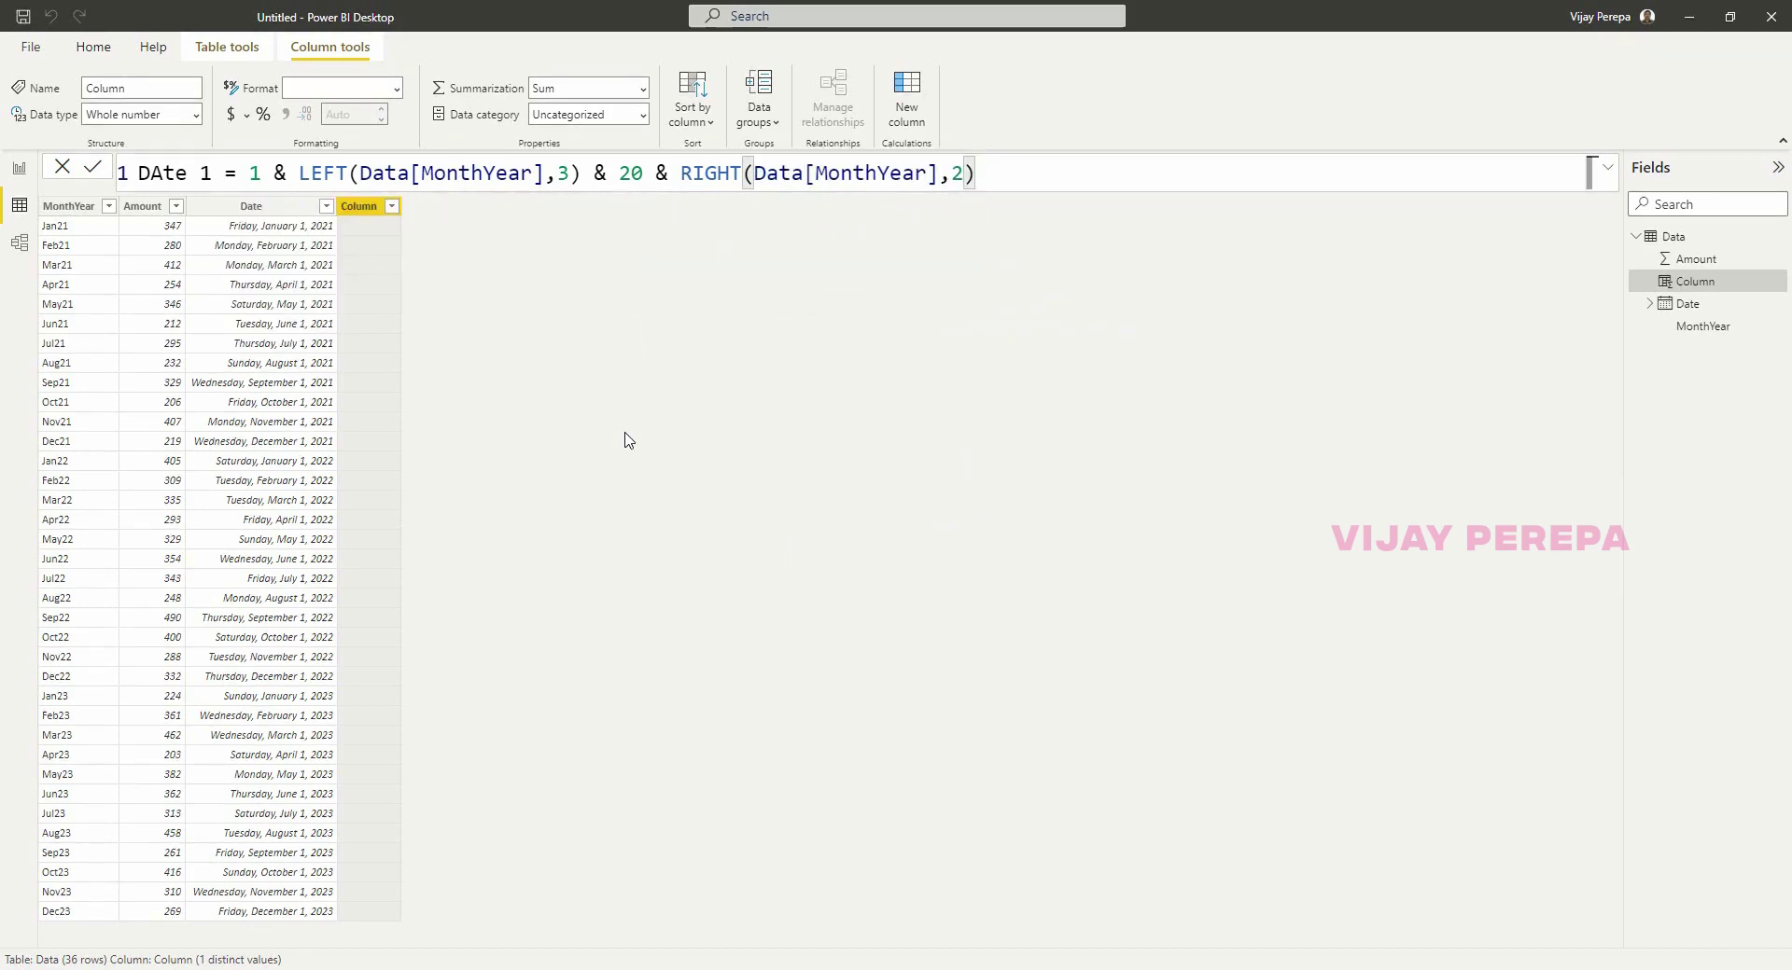
key("Return")
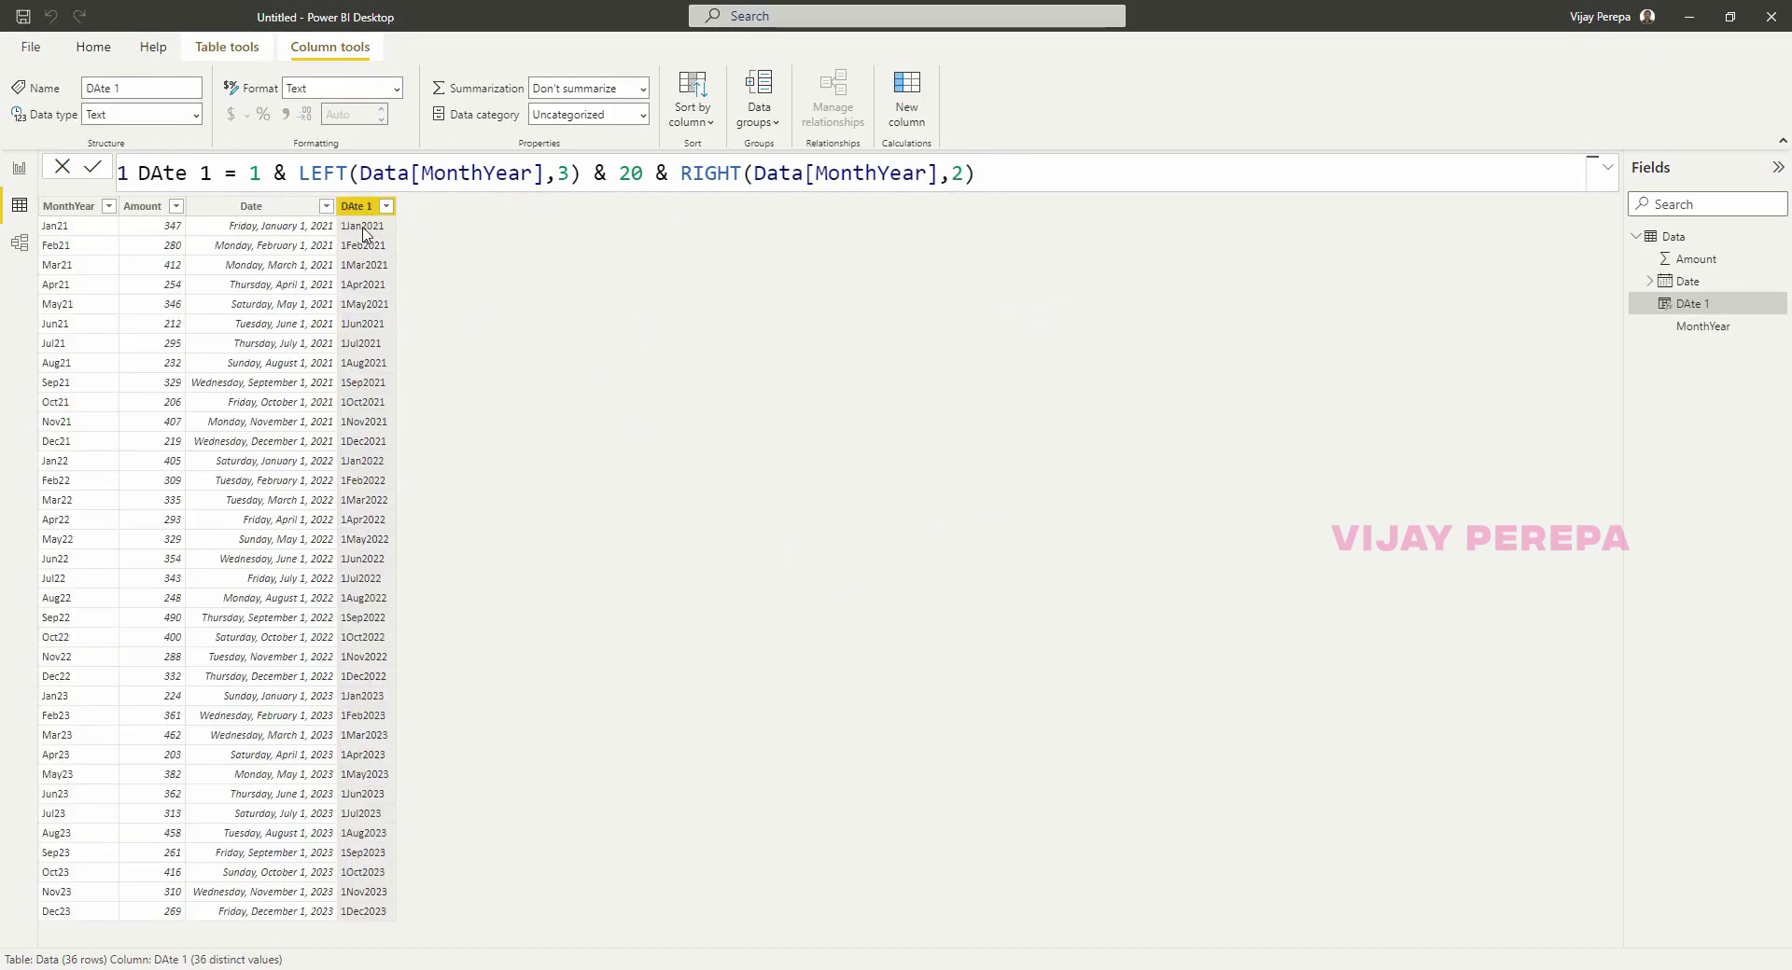
- Wrap the "1 " and " 20" parts of the DAte 1 formula in quotes so values read 1 Jan 2021
left_click(255, 171)
type("\"")
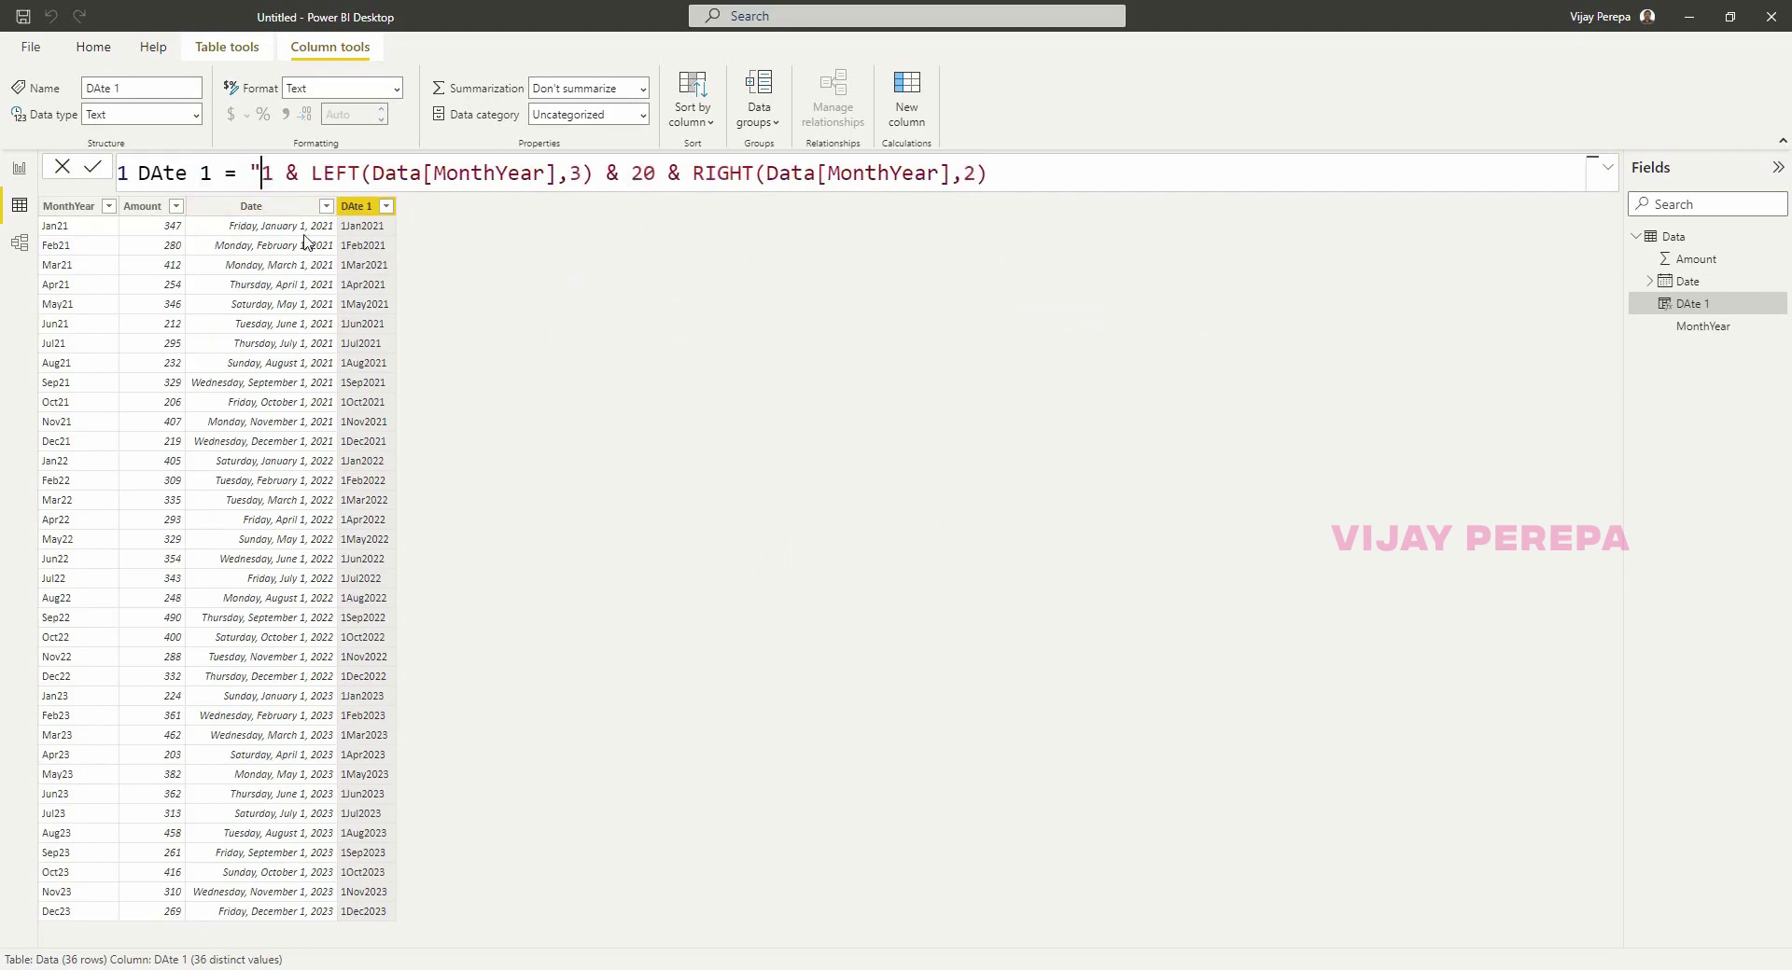
key("Right")
type("\"")
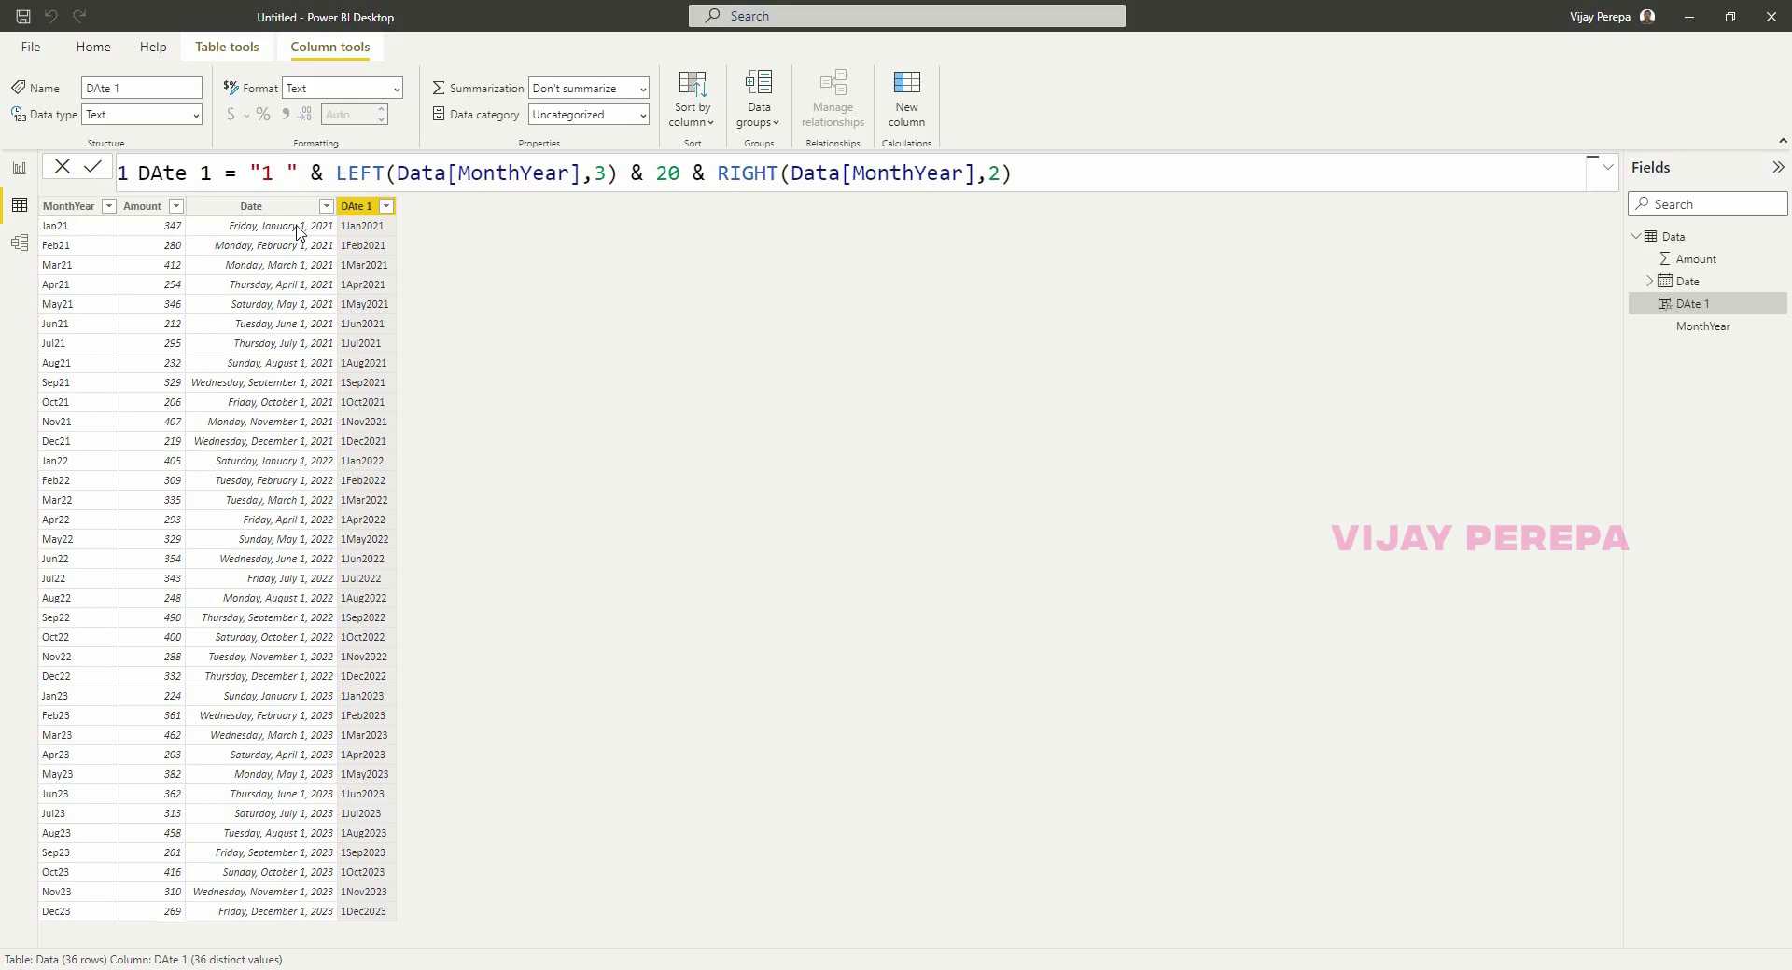
double_click(665, 174)
key("Left")
type("\"1 ")
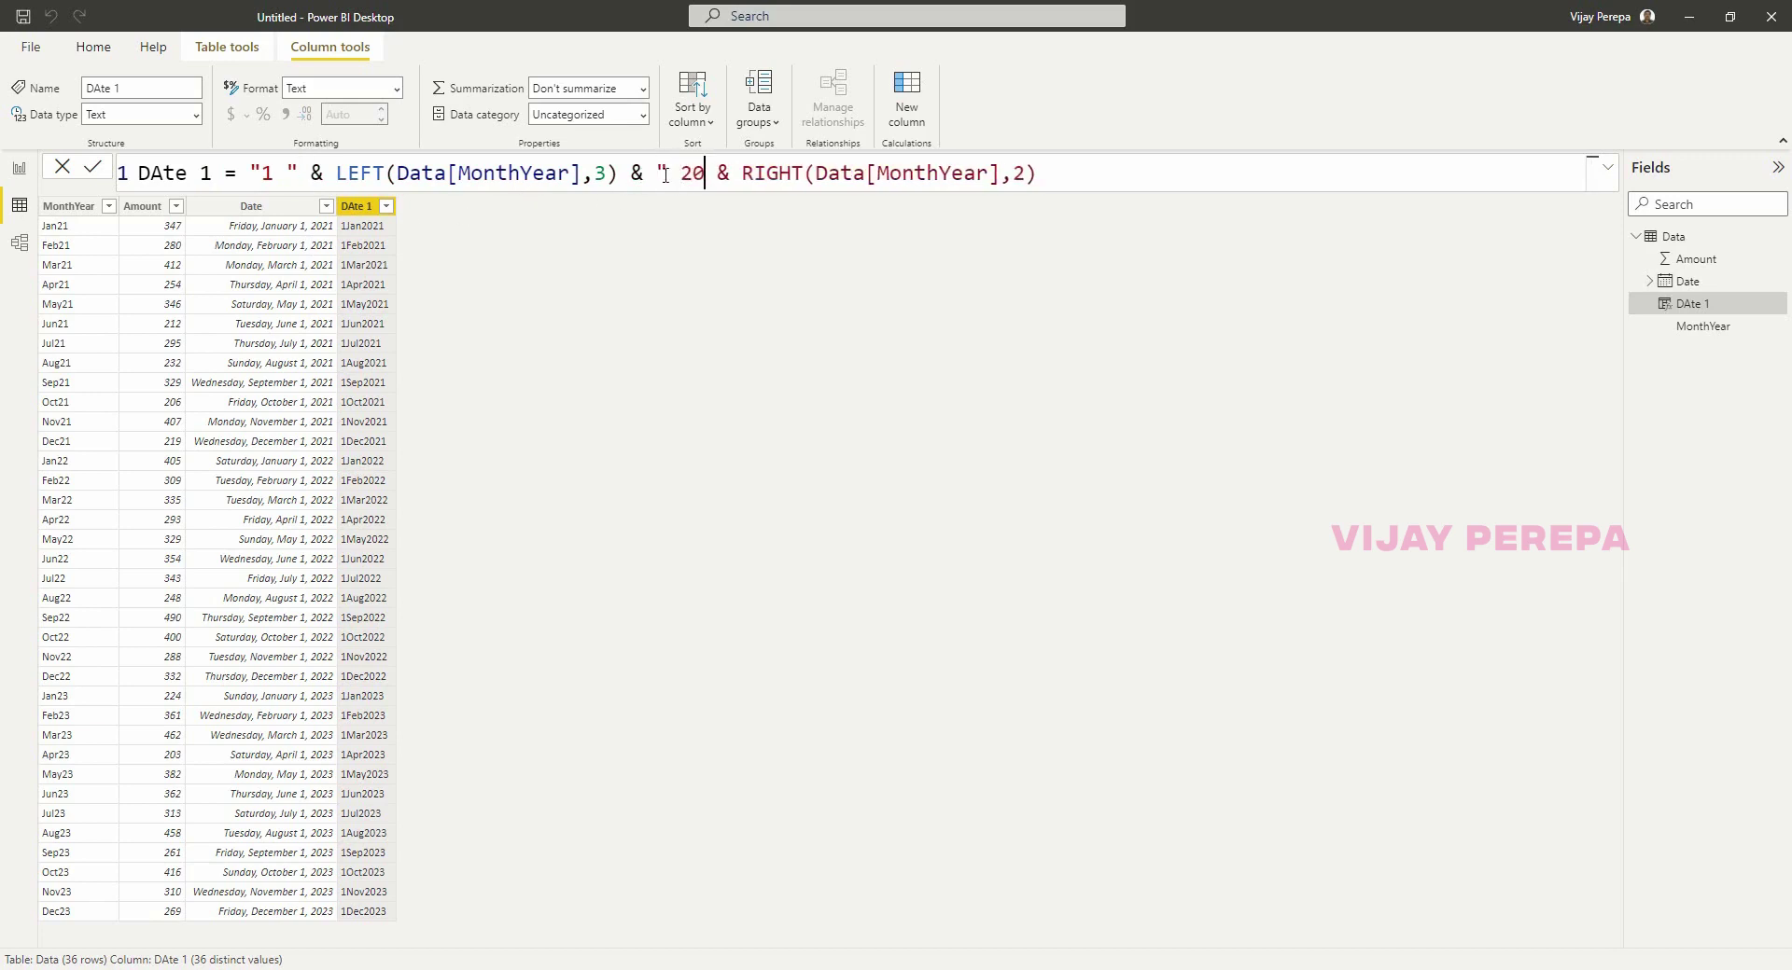
type("\"")
key("Return")
- Change the DAte 1 column's data type to Date and confirm the change
left_click(191, 114)
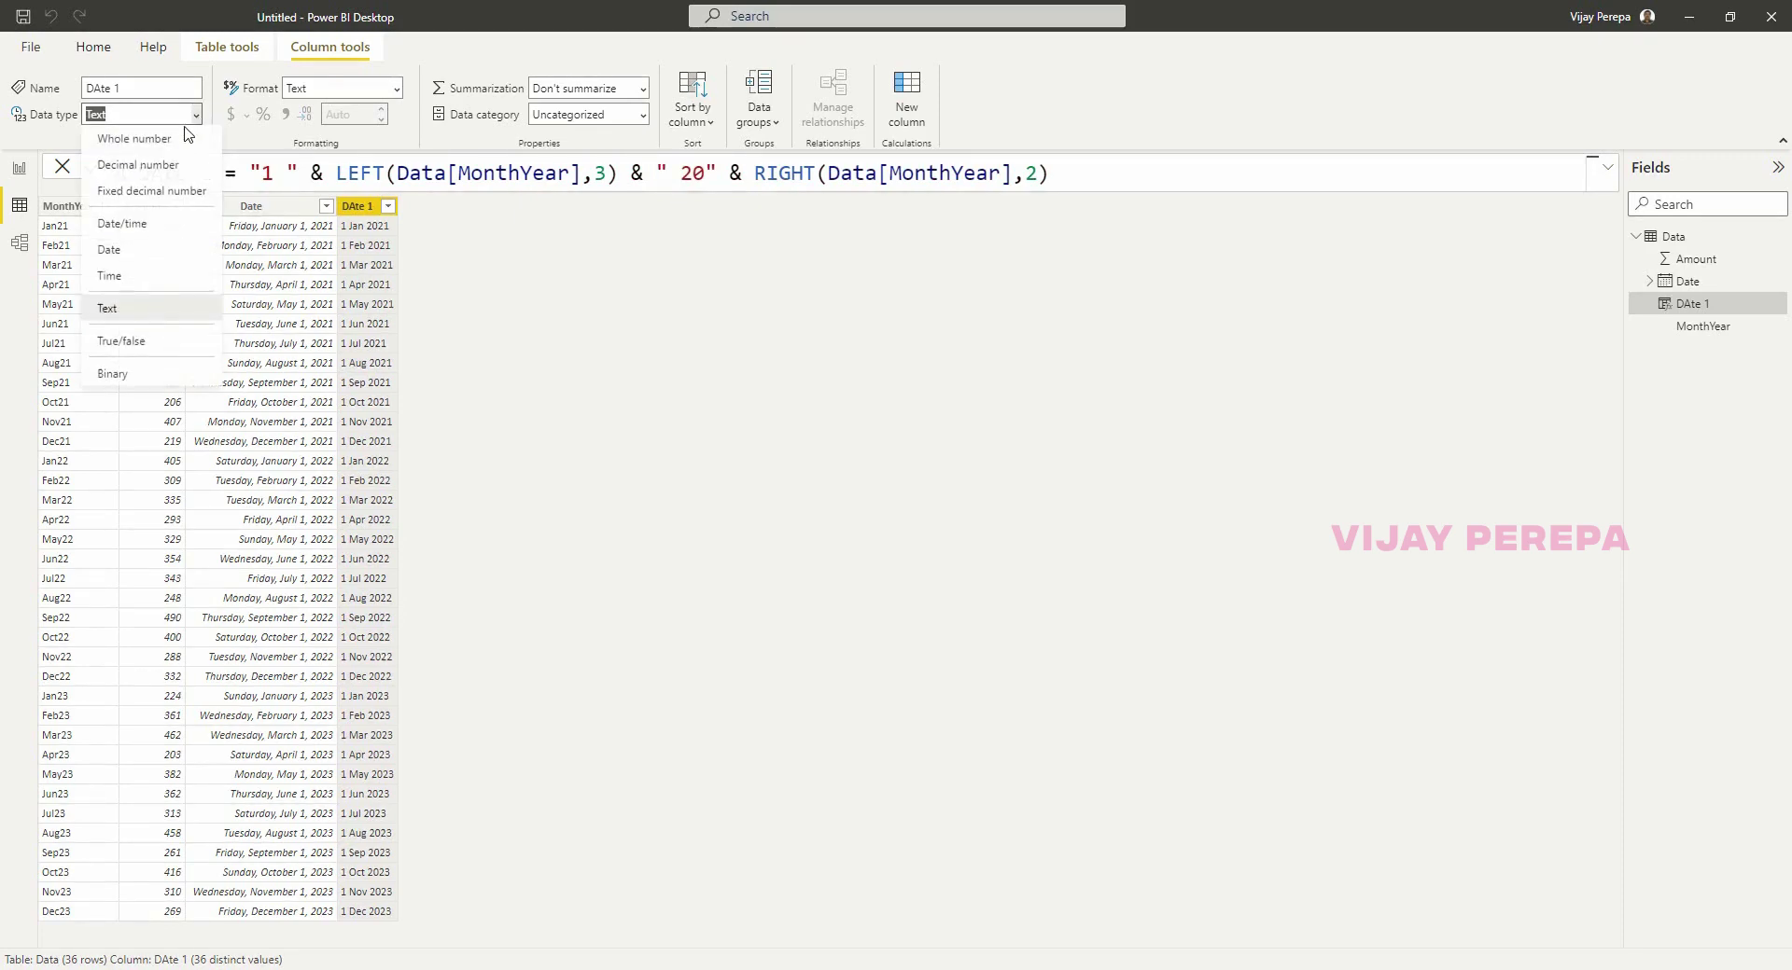
left_click(135, 250)
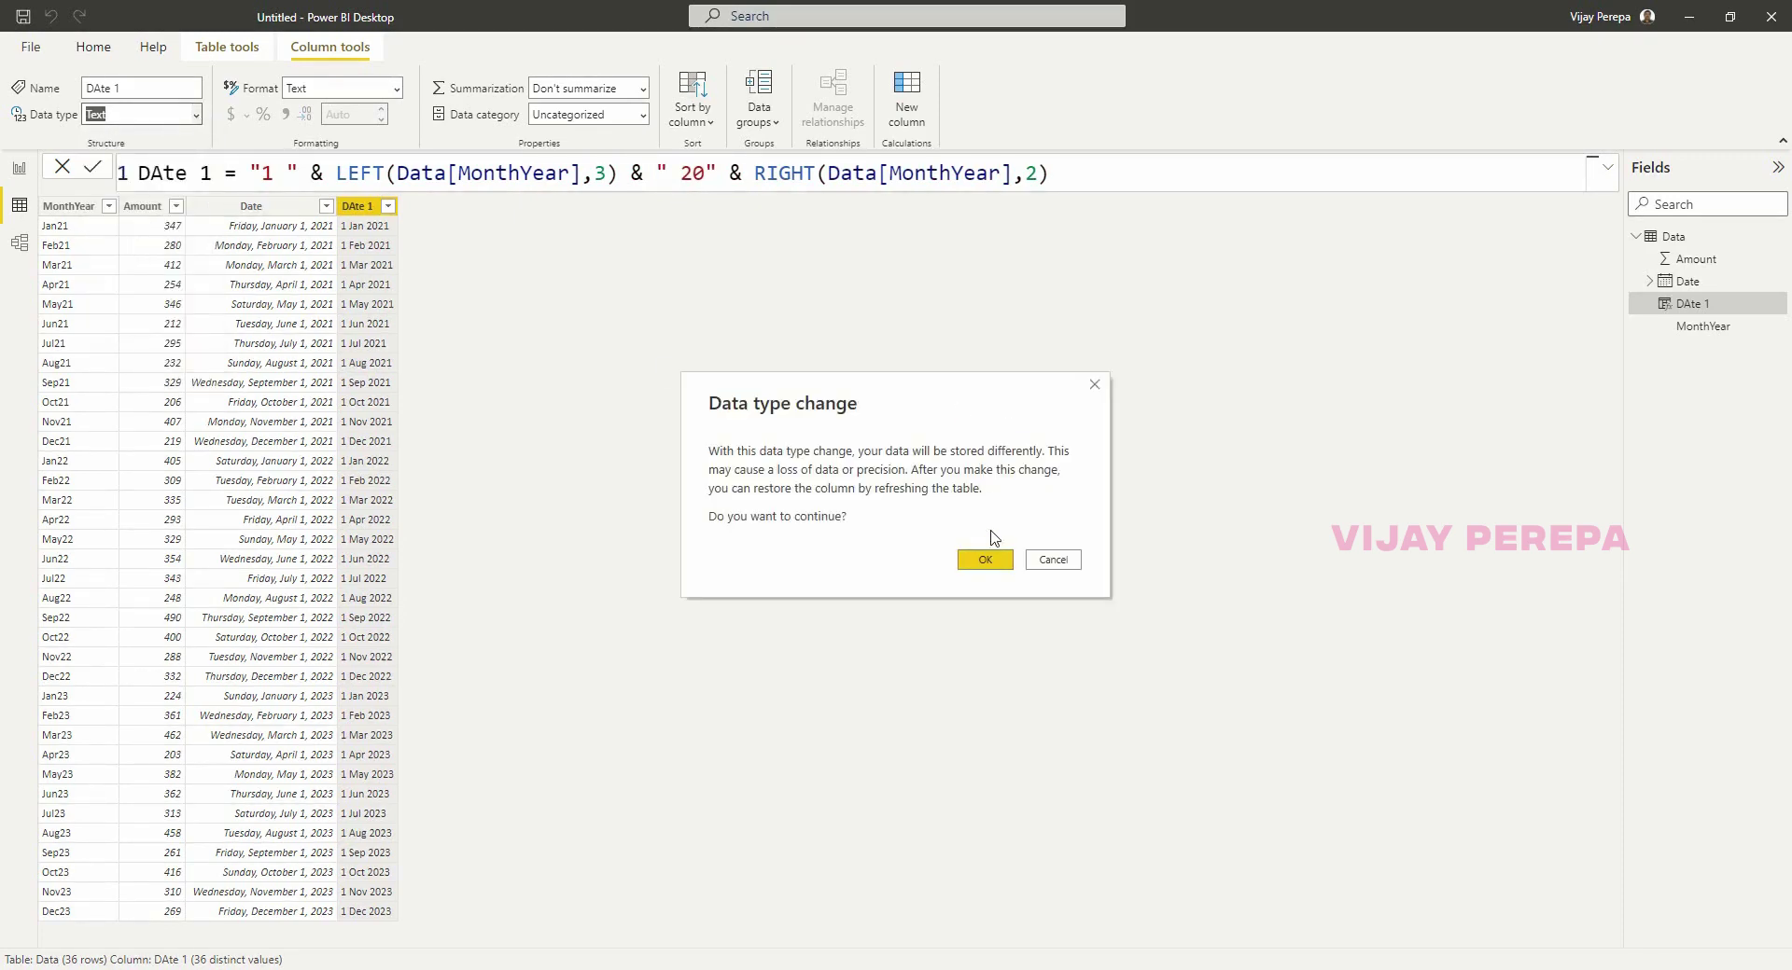
left_click(985, 560)
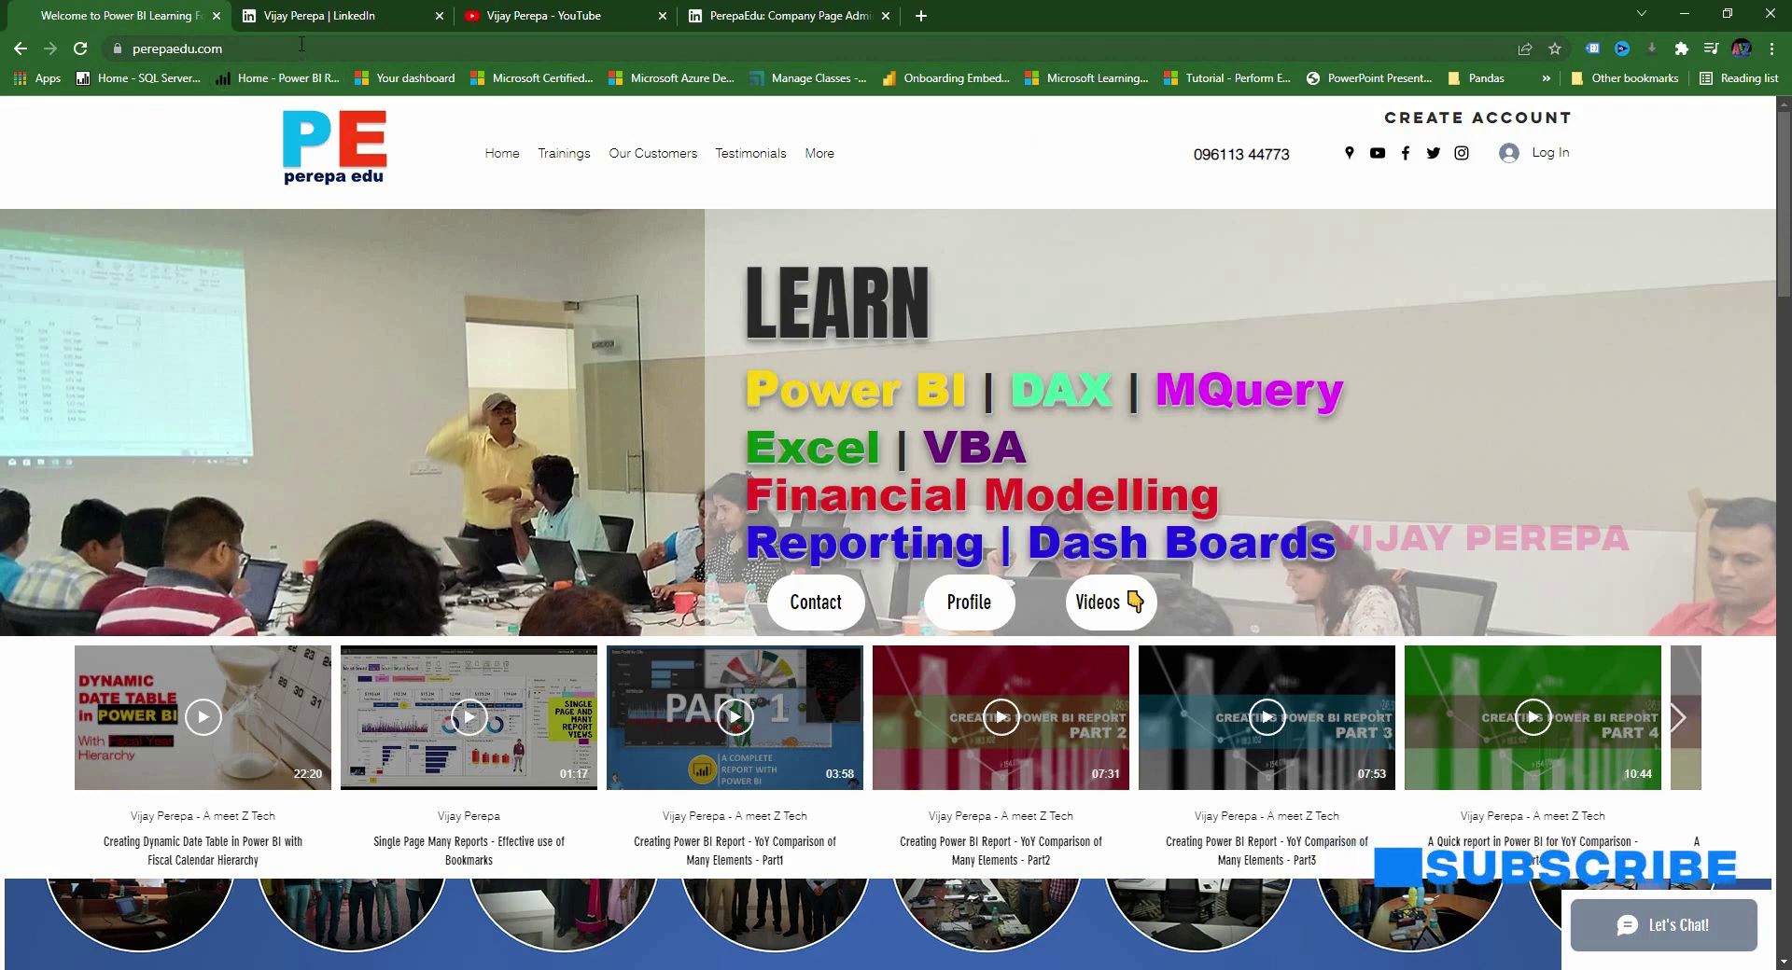
- View the LinkedIn profile and company admin pages, ending on the YouTube channel page
left_click(327, 19)
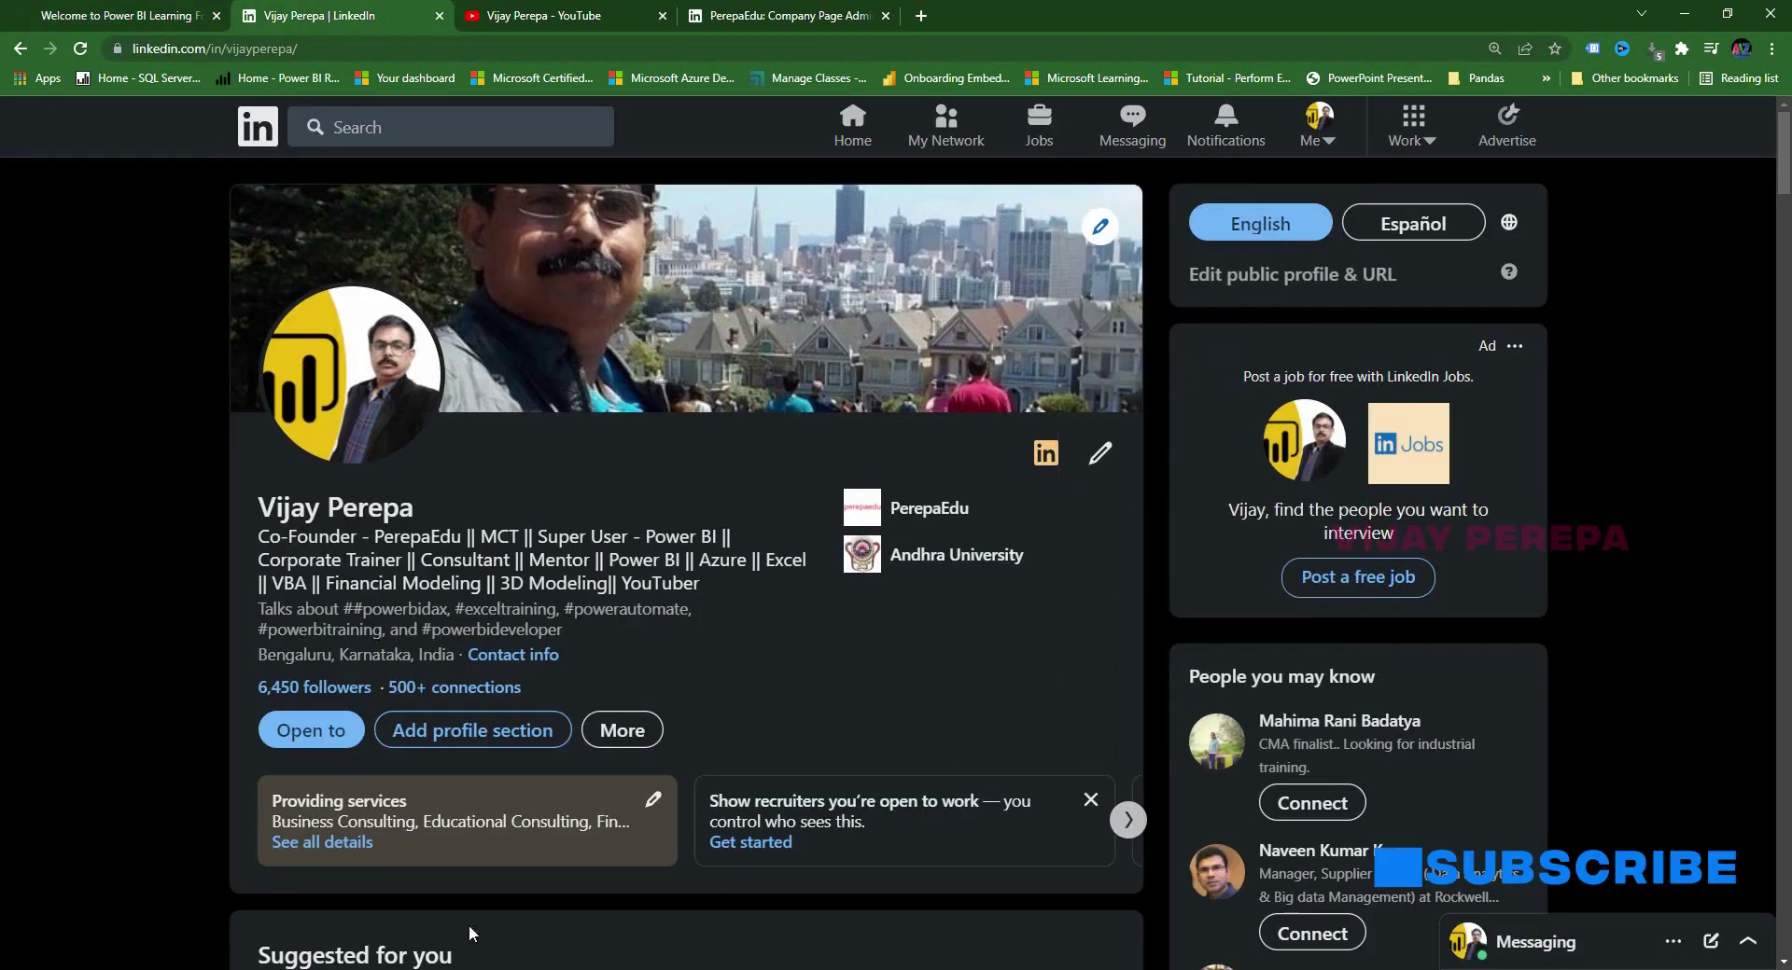
left_click(733, 19)
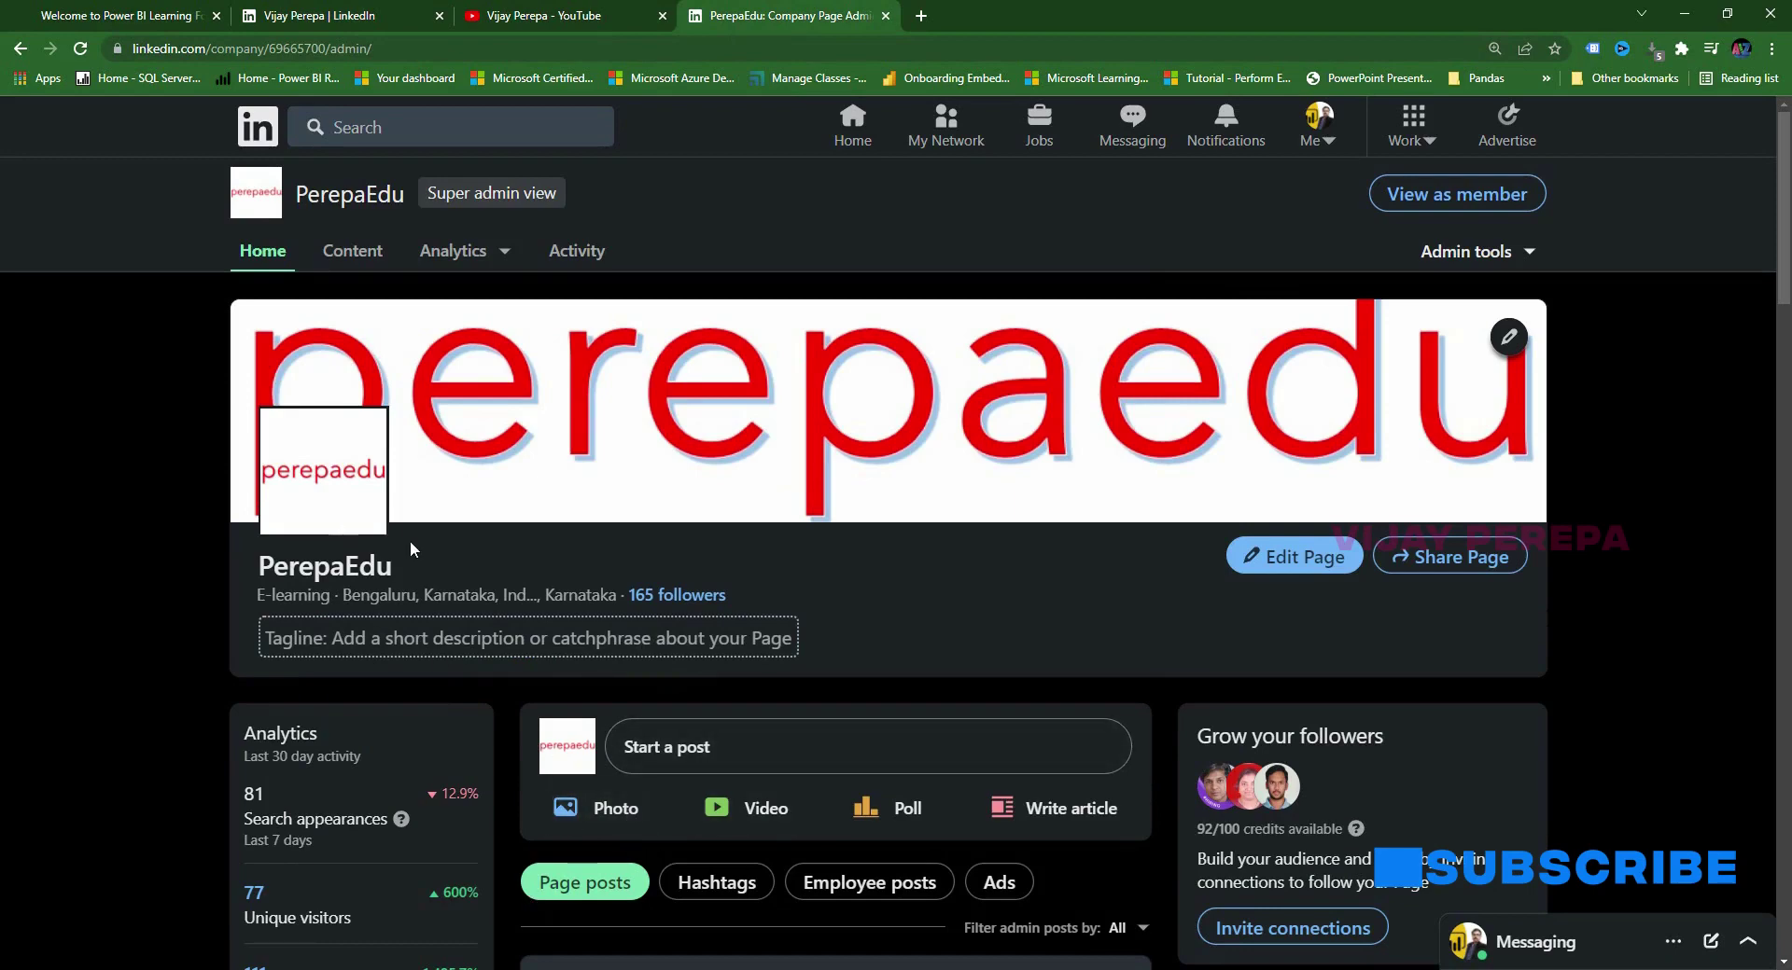
left_click(593, 18)
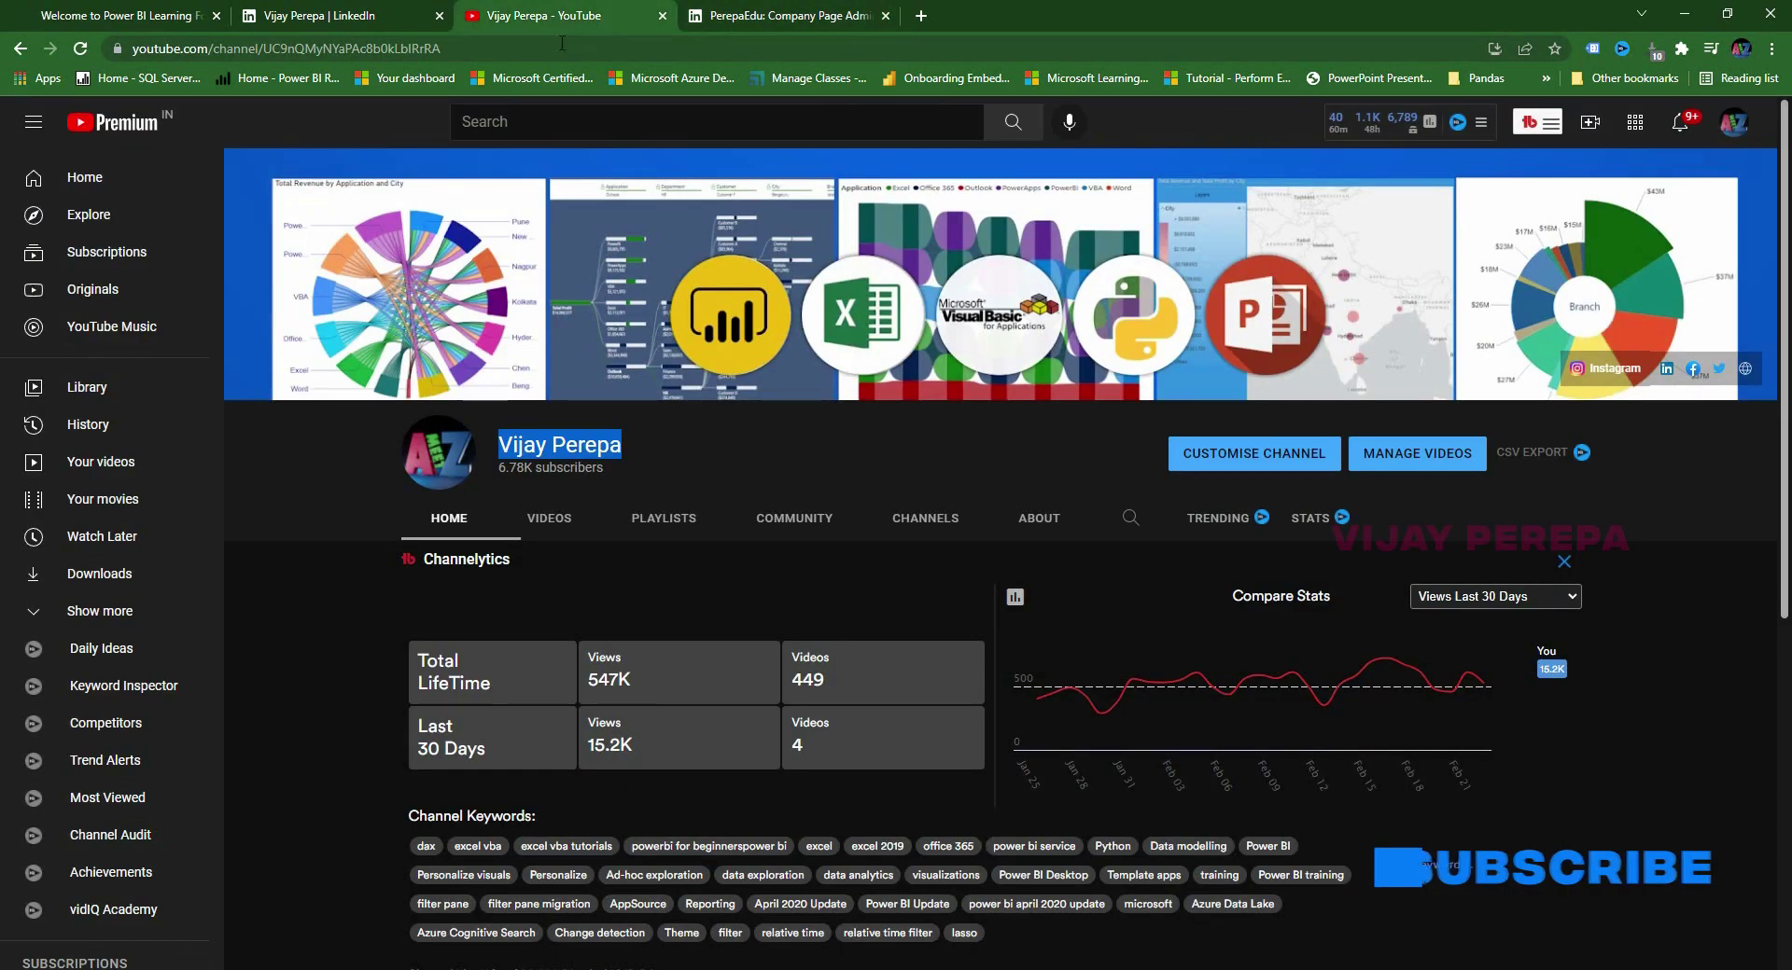
left_click(674, 444)
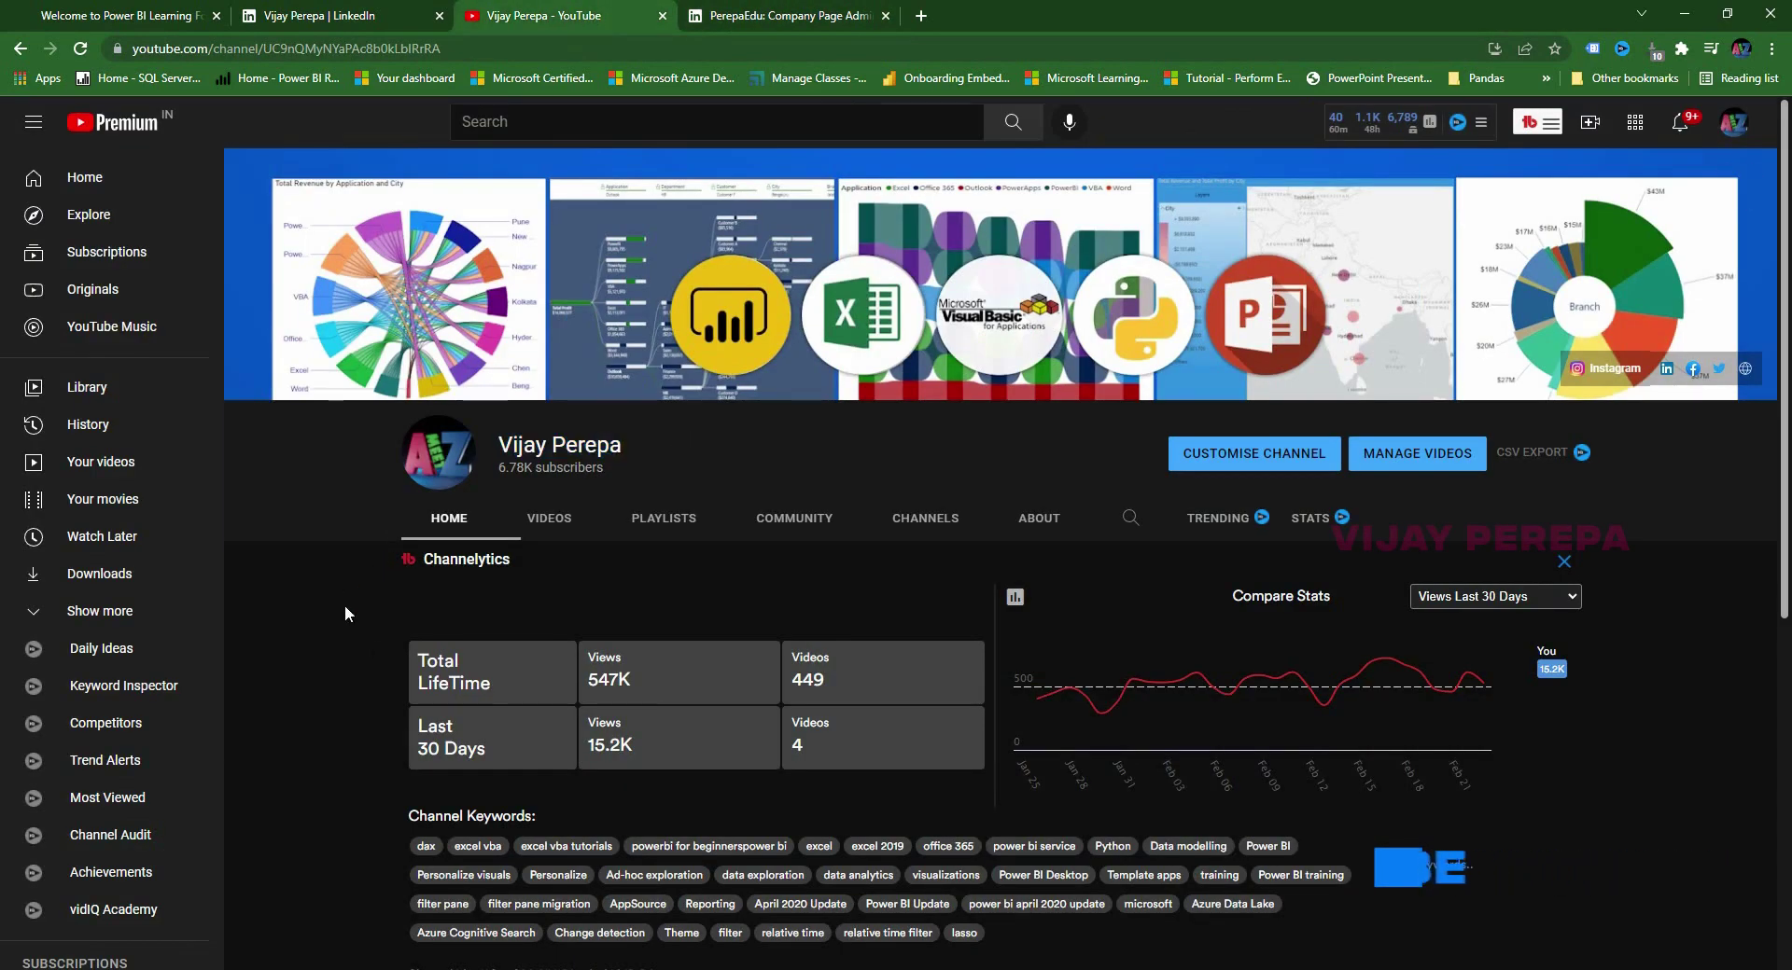